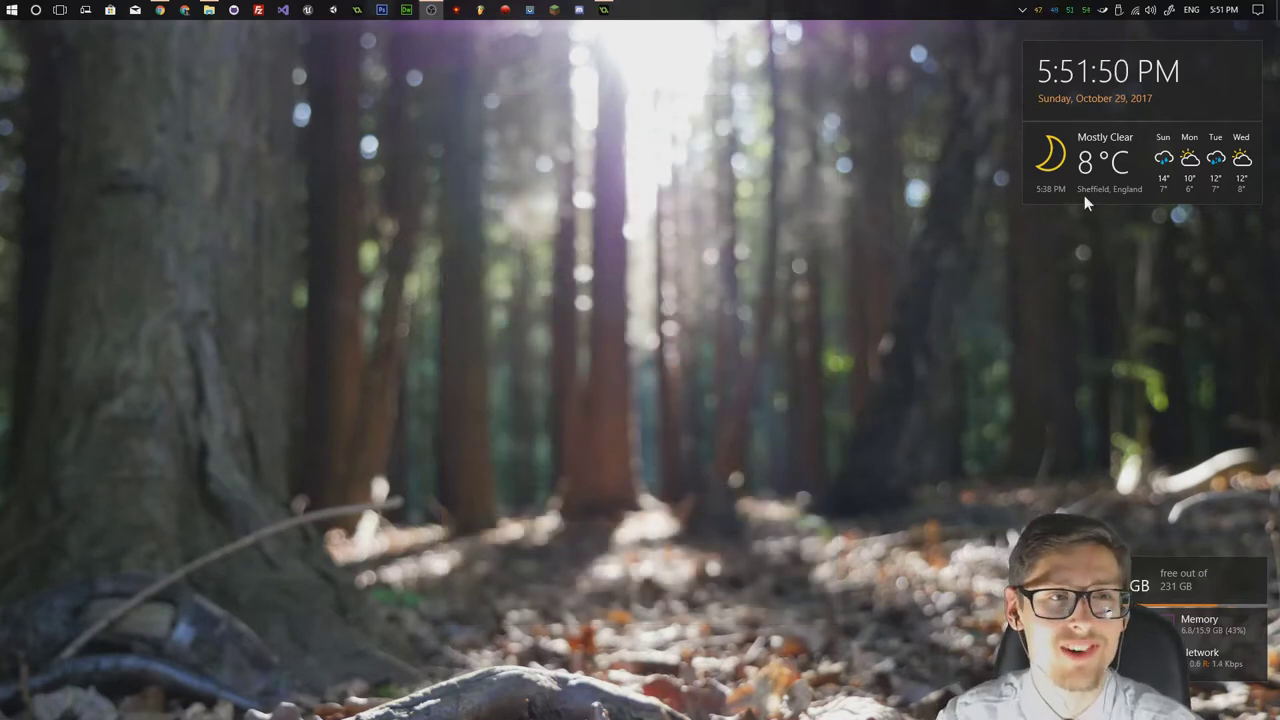
Bring the GameMaker Studio window with the Xodusse project to the front.
click(604, 10)
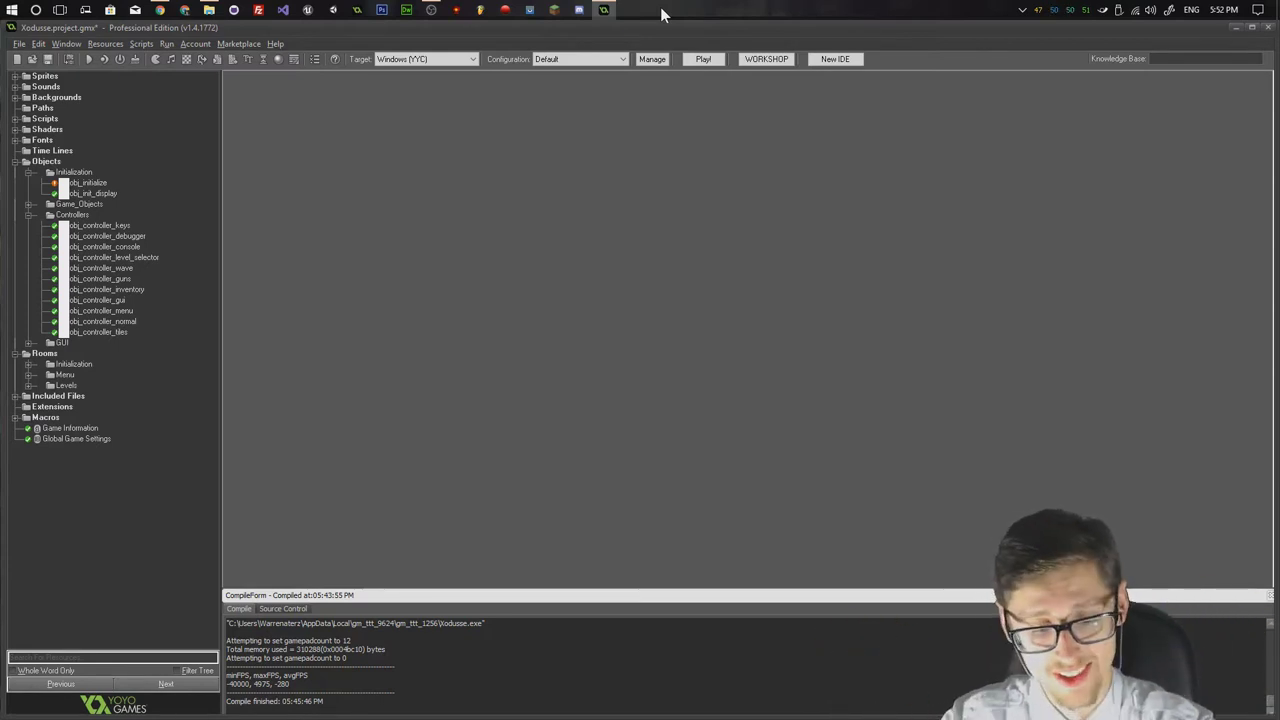
Compile and run Xodusse so the game window opens at its title menu.
click(90, 59)
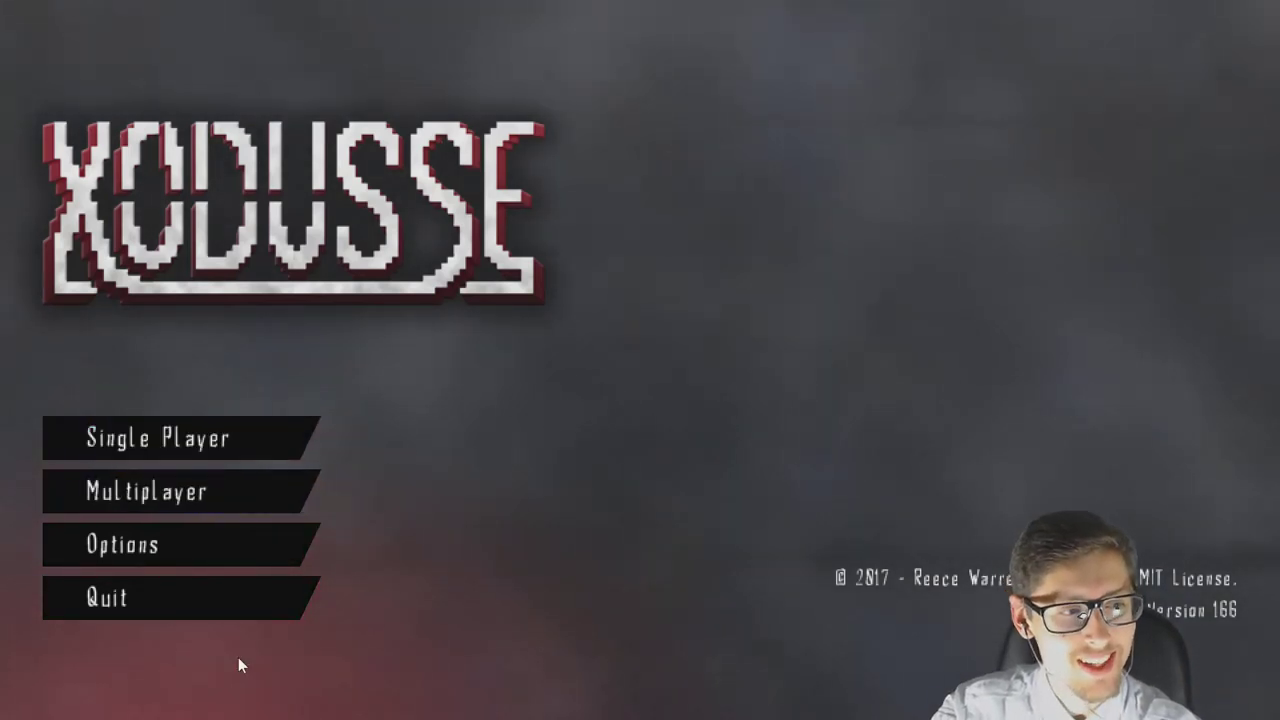
Open Xodusse's Options screen showing V-Sync on, 1920x1080, FXAA 0 and fullscreen on.
click(219, 550)
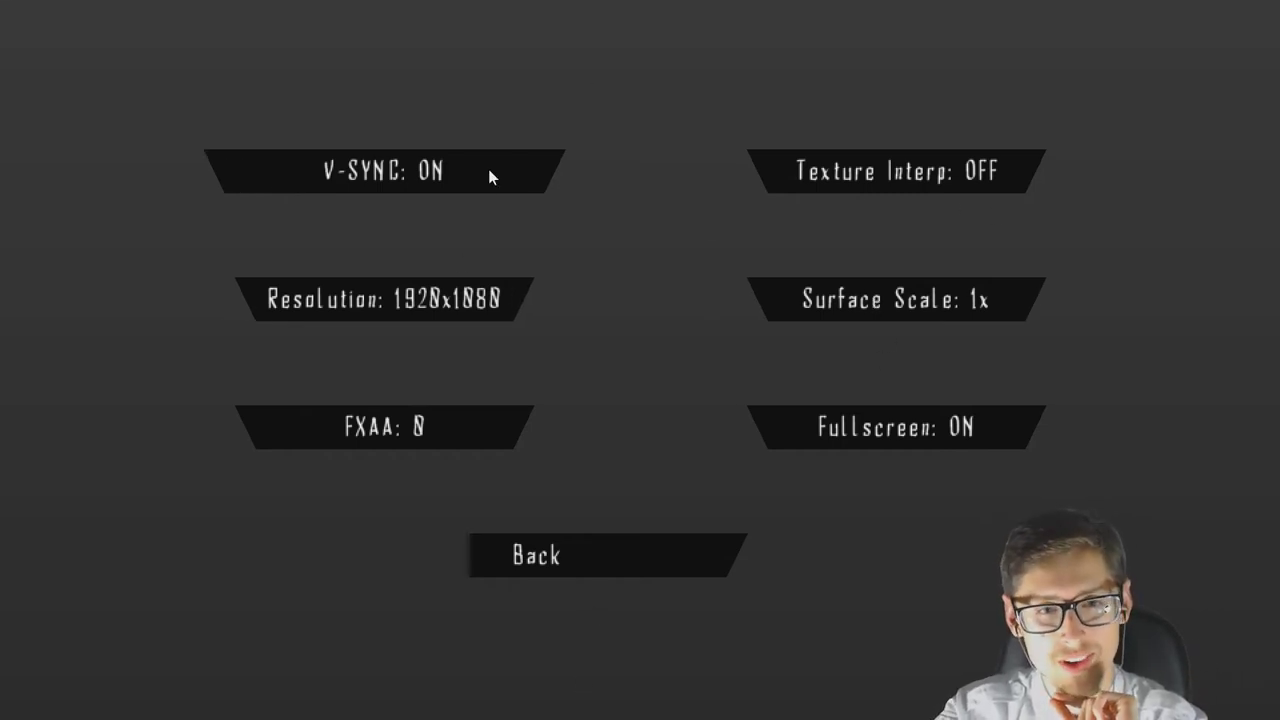
Return to the main menu, start a Single Player game and walk north across the map.
click(653, 565)
click(286, 450)
key(w)
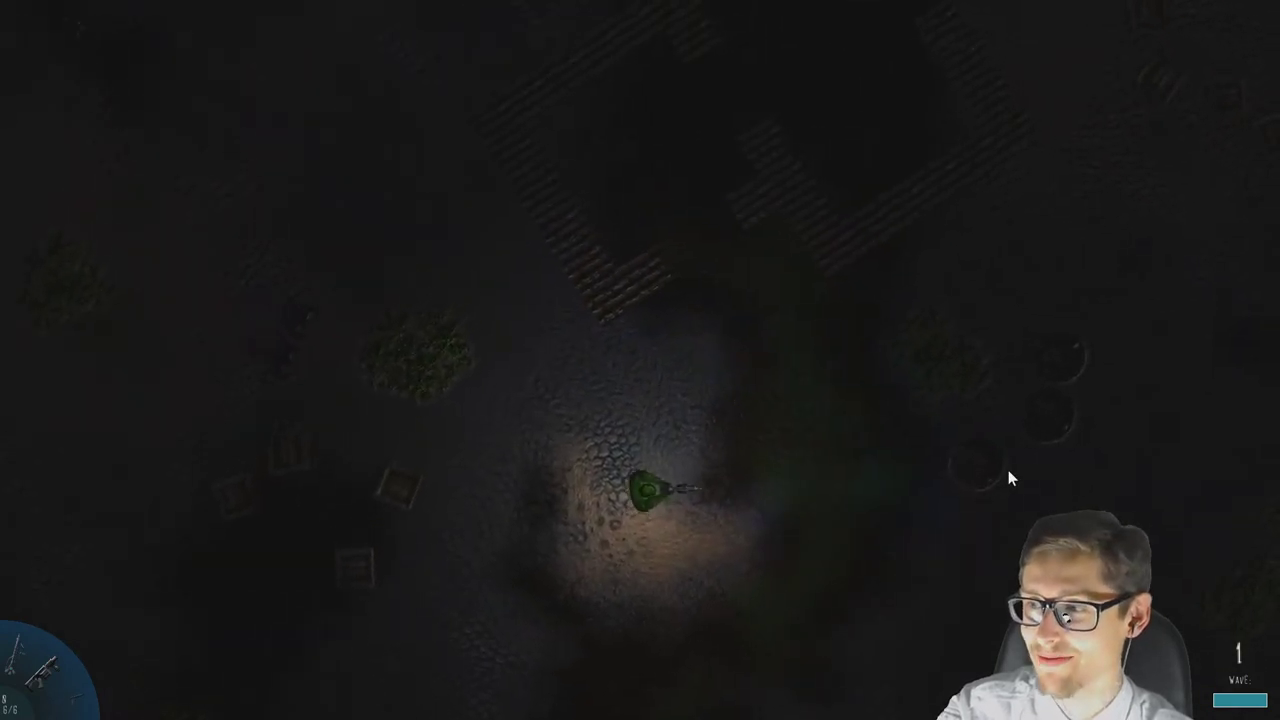
key(w)
key(w)
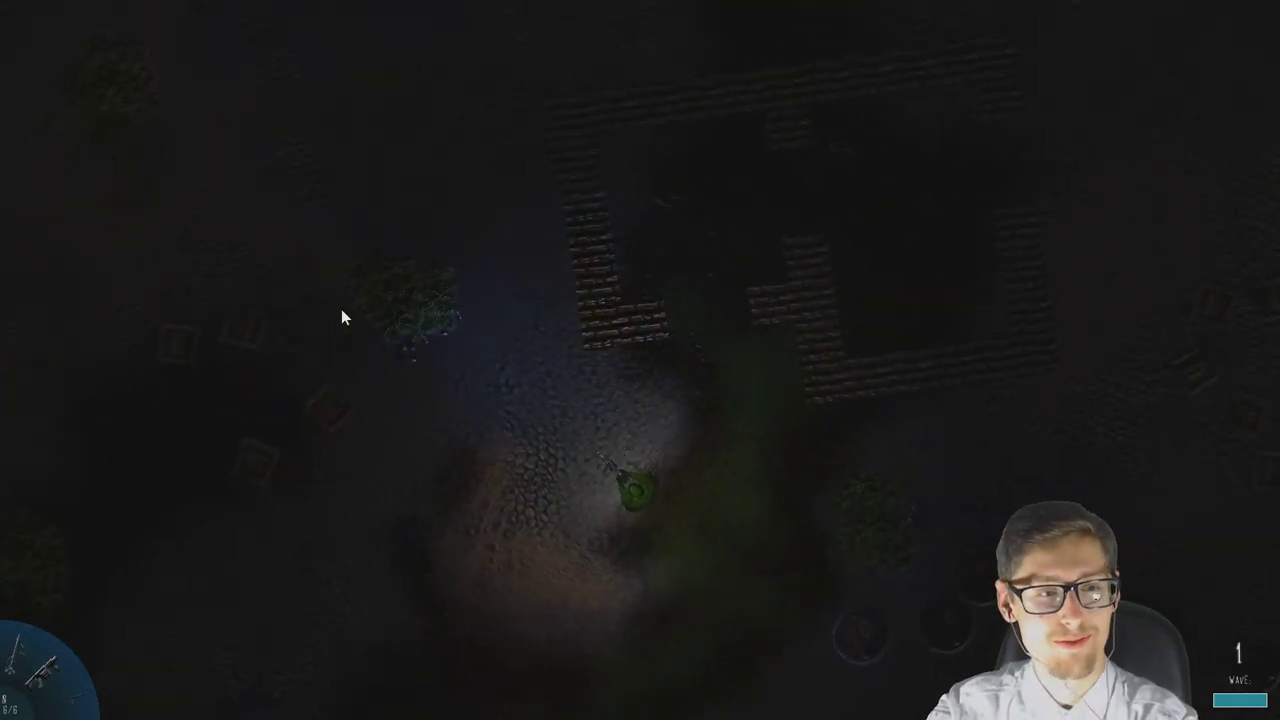
key(w)
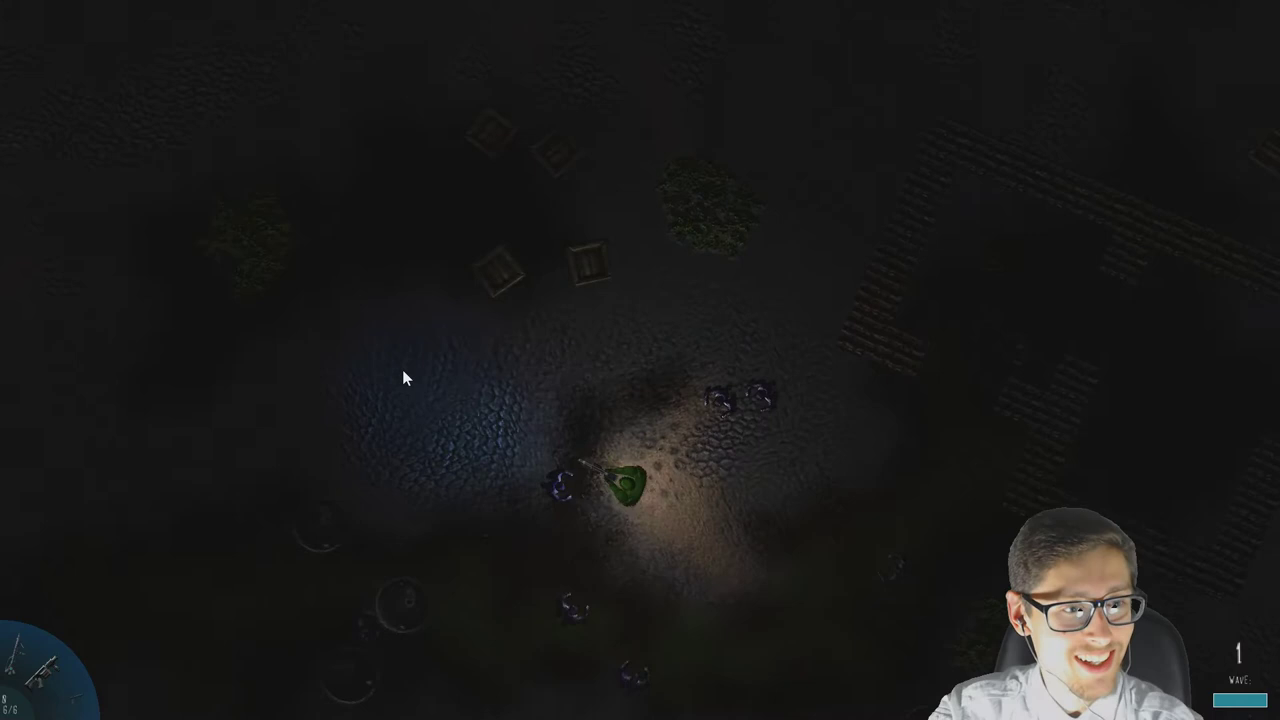
key(w)
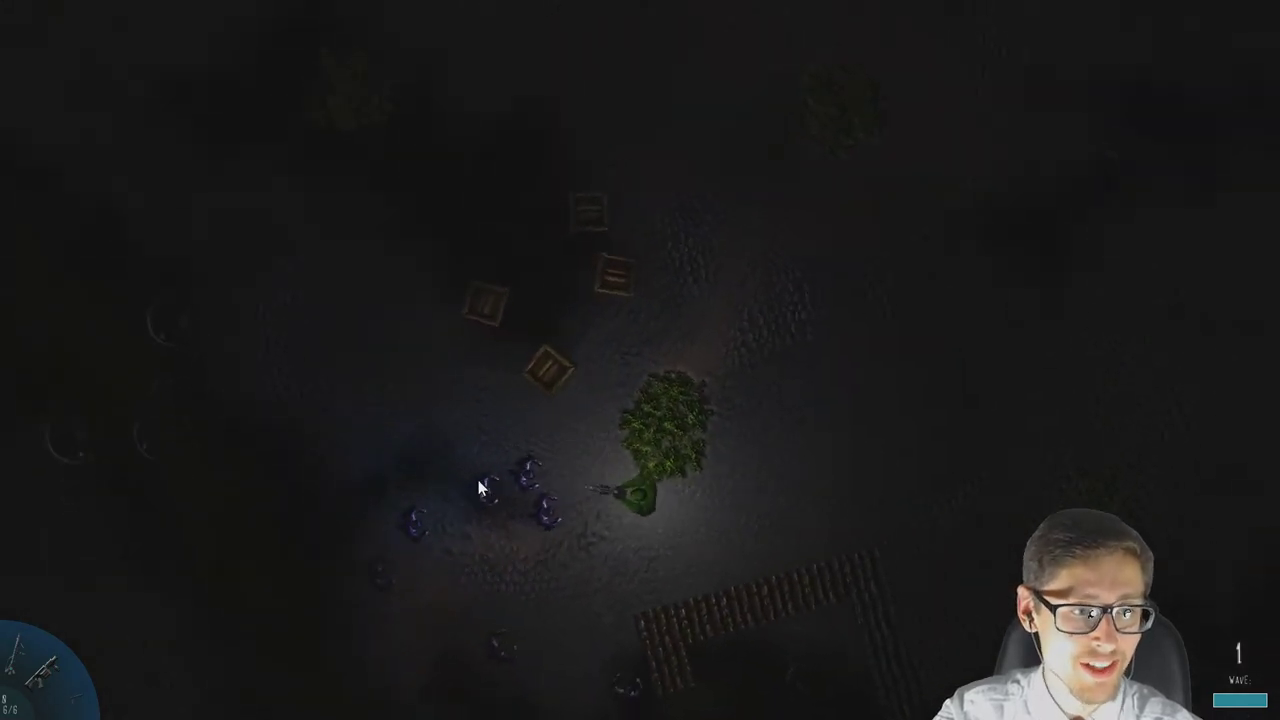
Switch weapons, open the inventory grid and walk among the crates and enemies.
key(w)
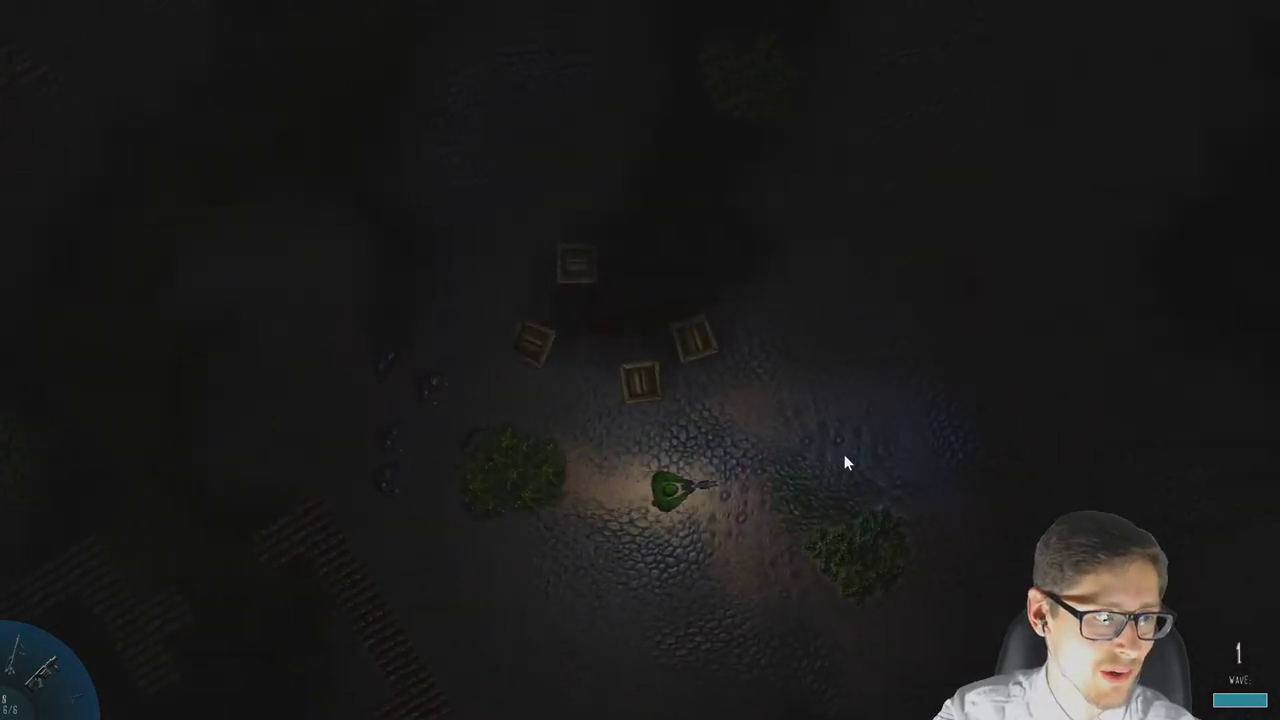
key(2)
key(w)
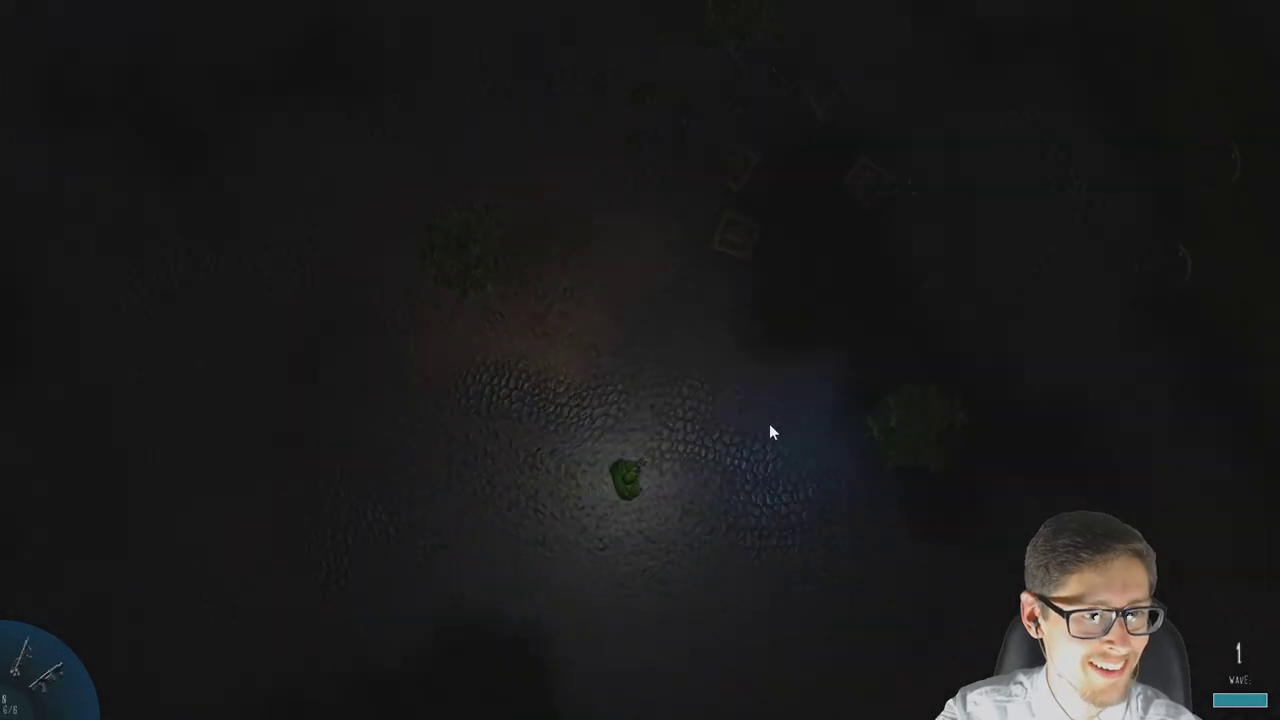
key(Tab)
key(w)
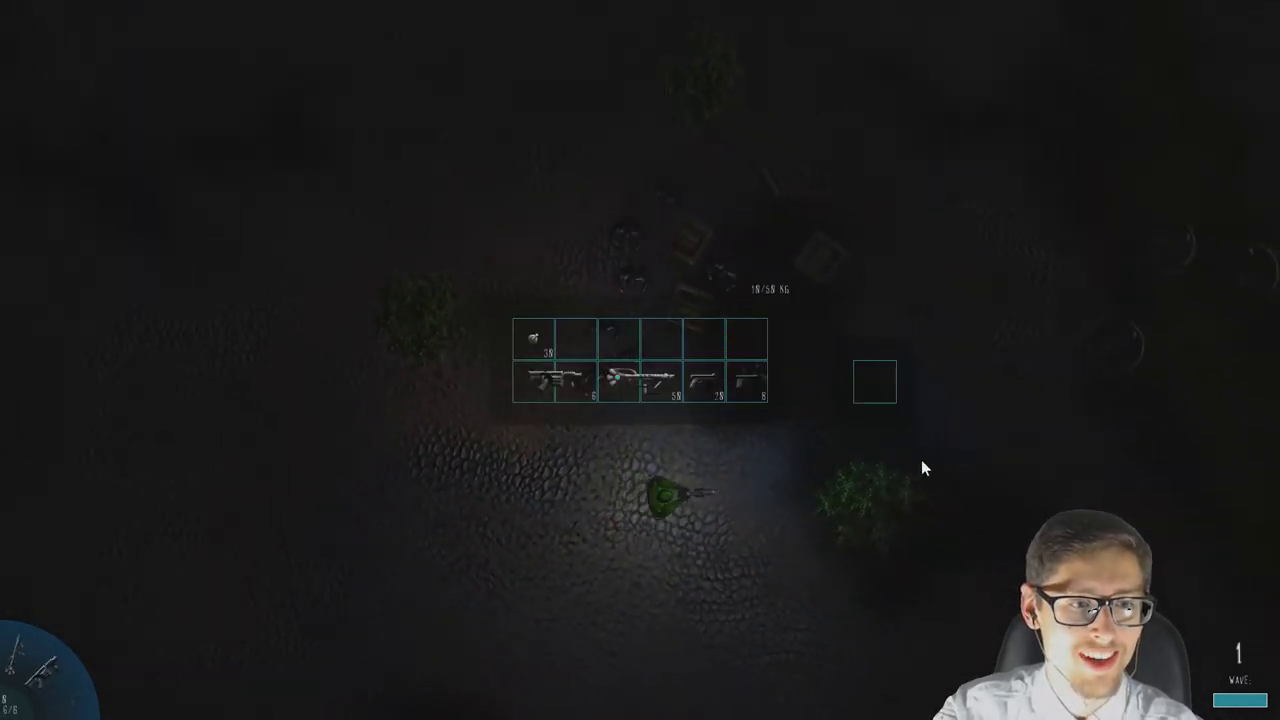
key(w)
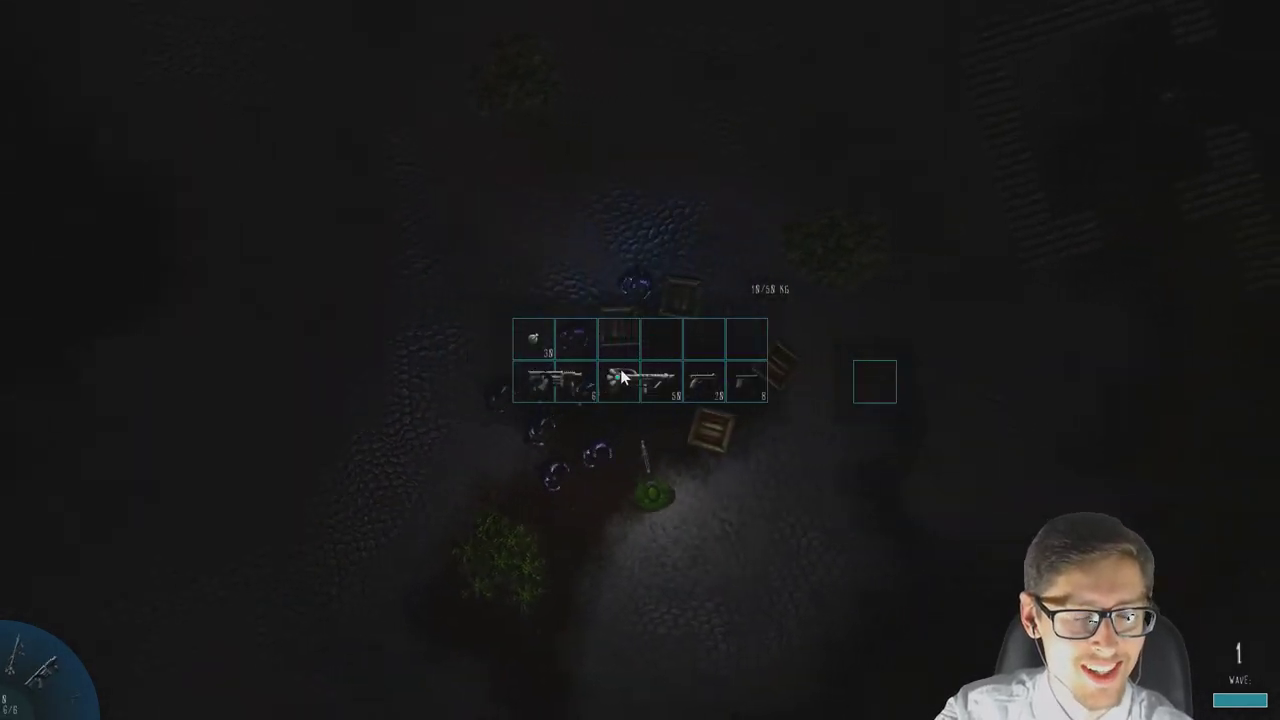
key(w)
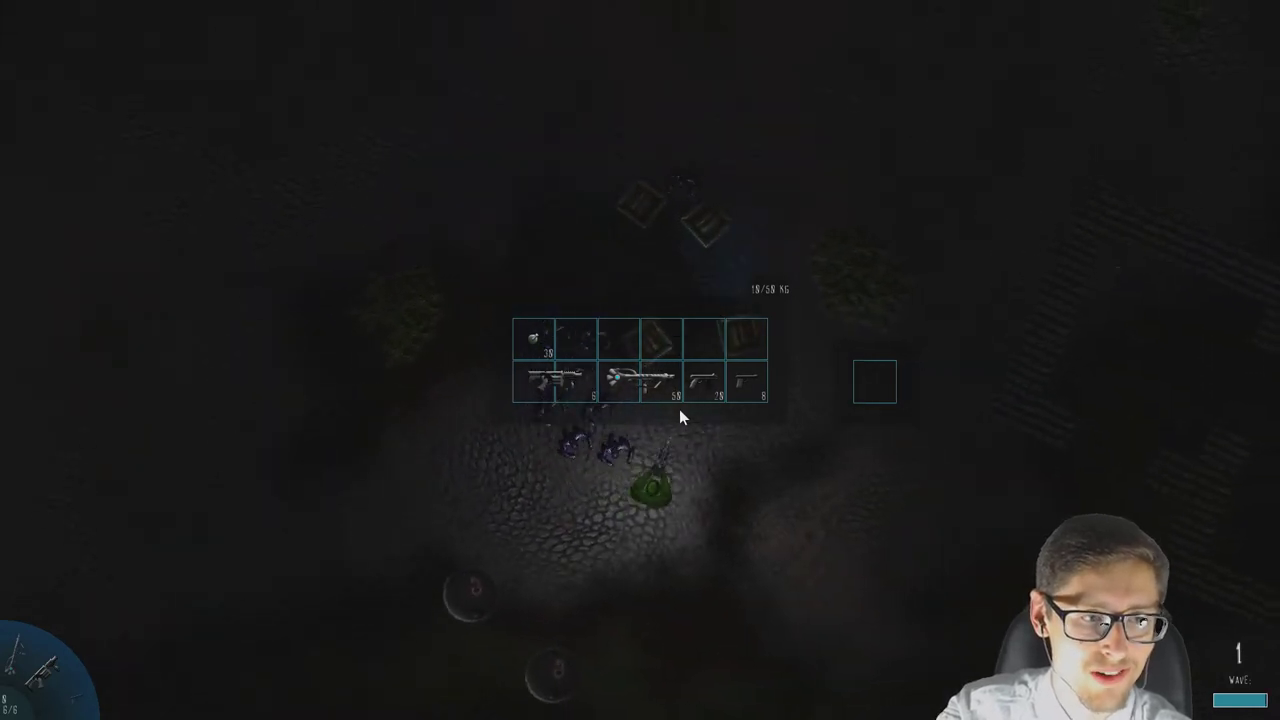
key(w)
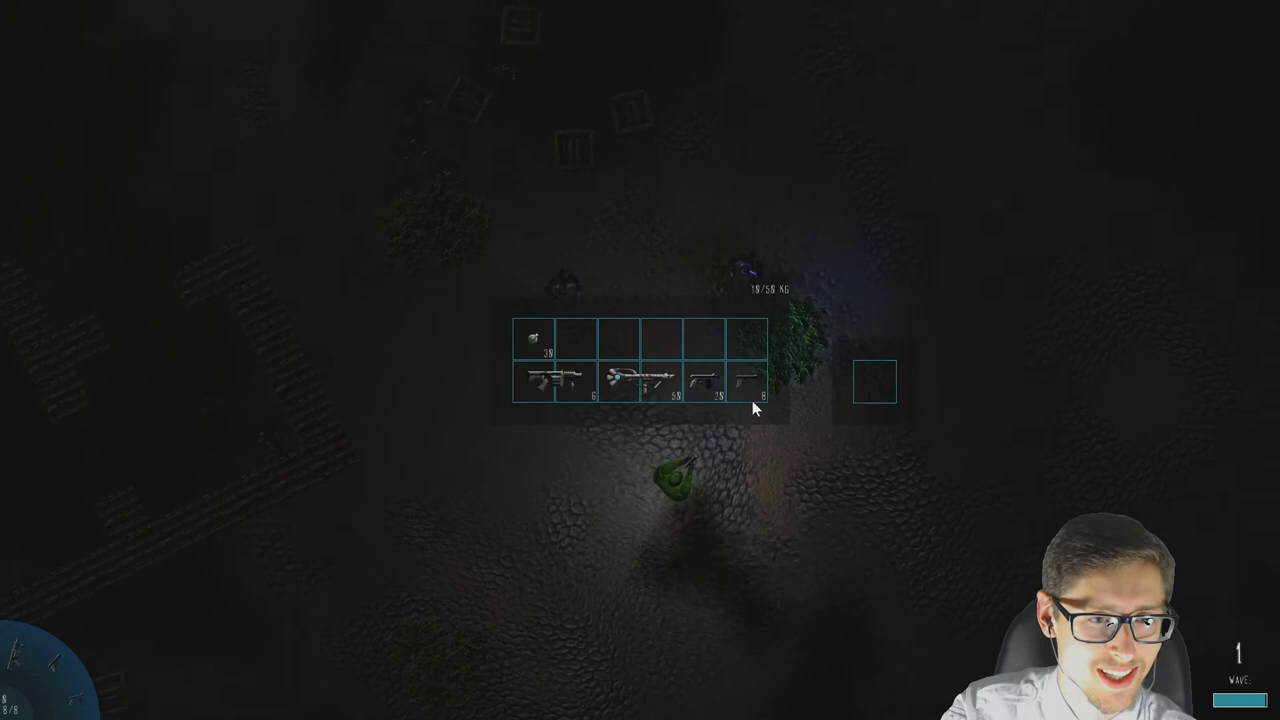
Keep walking up-left toward the enemies with the inventory toggled.
key(Tab)
key(Tab)
key(w)
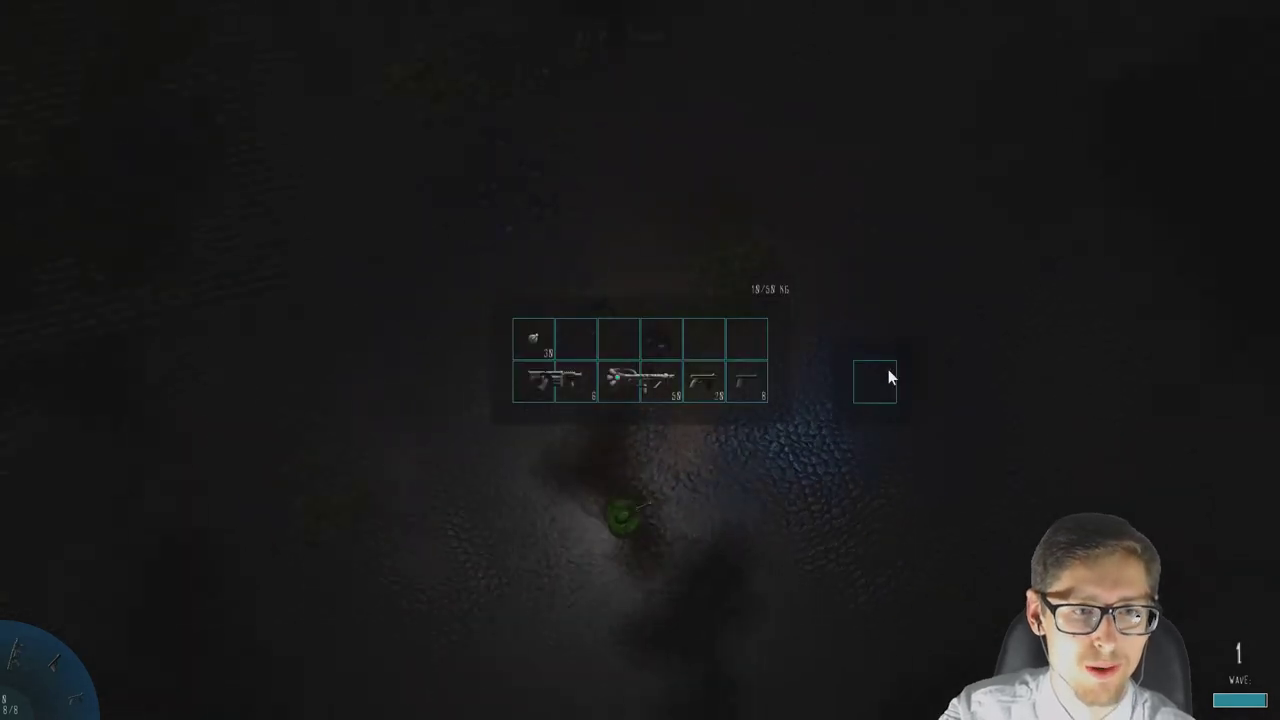
key(w)
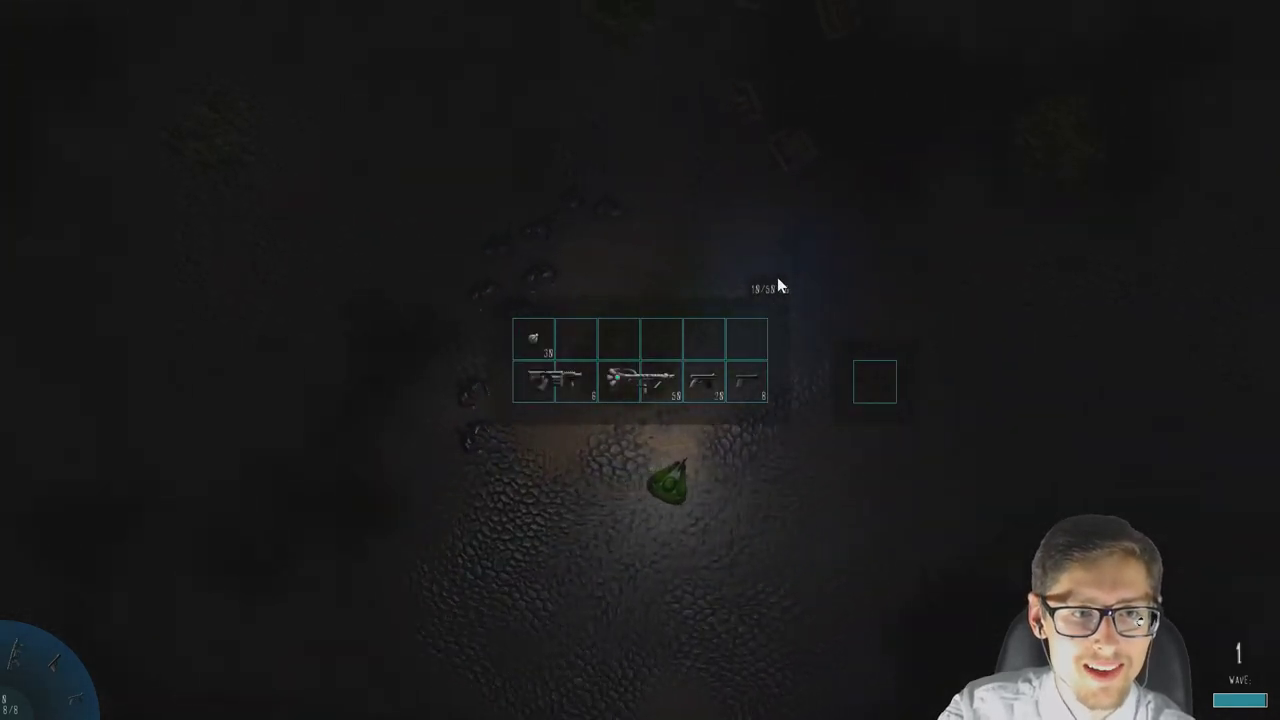
key(w)
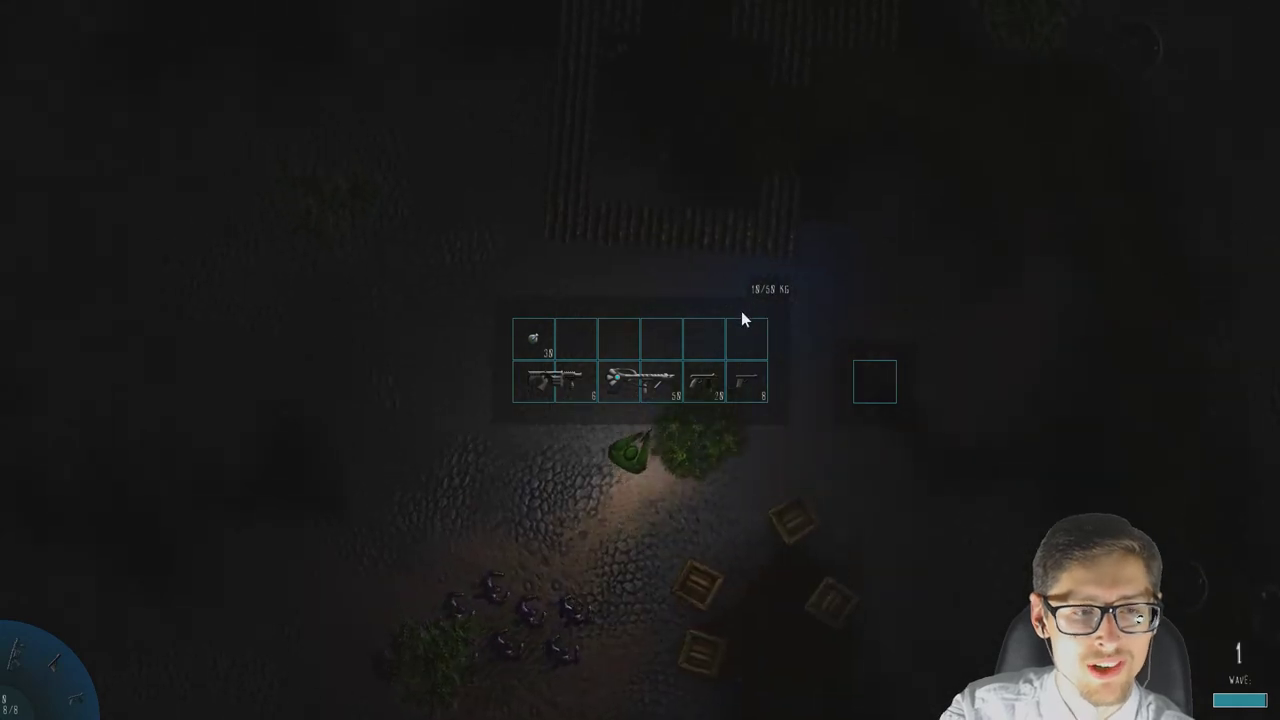
key(w)
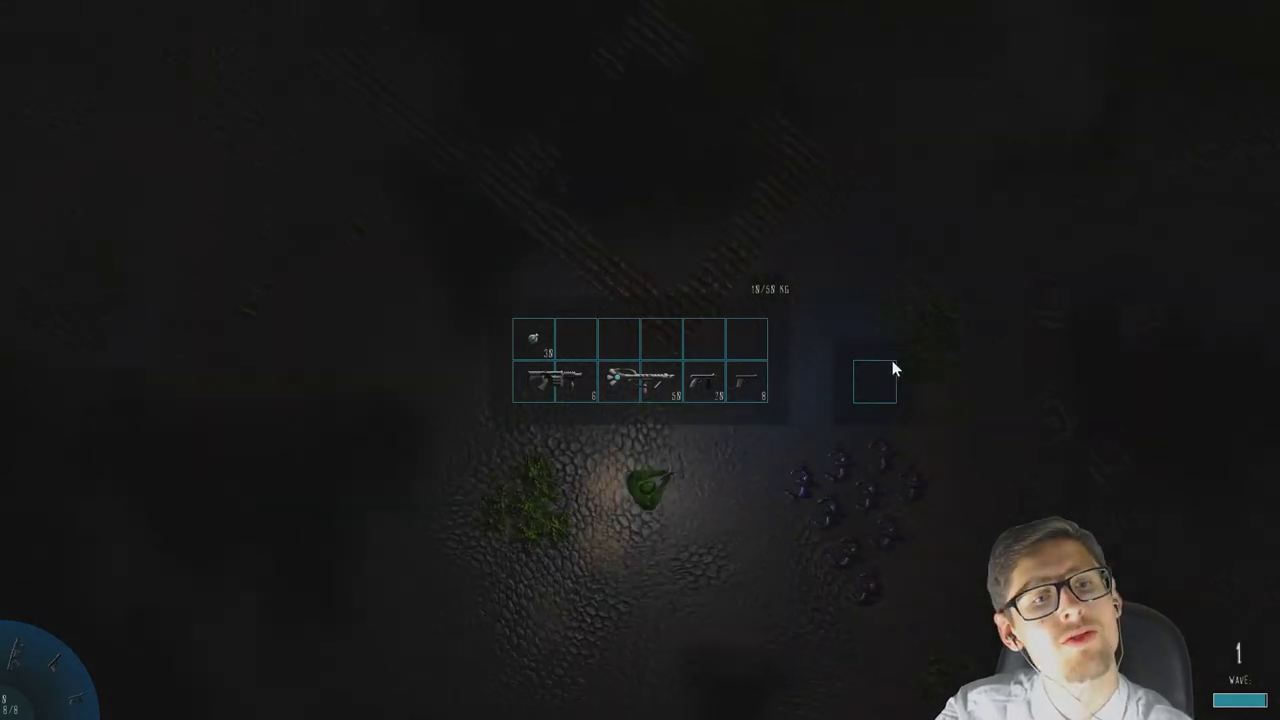
Walk into the brick enclosure, pick up the backpack and walk back out.
key(Tab)
key(w)
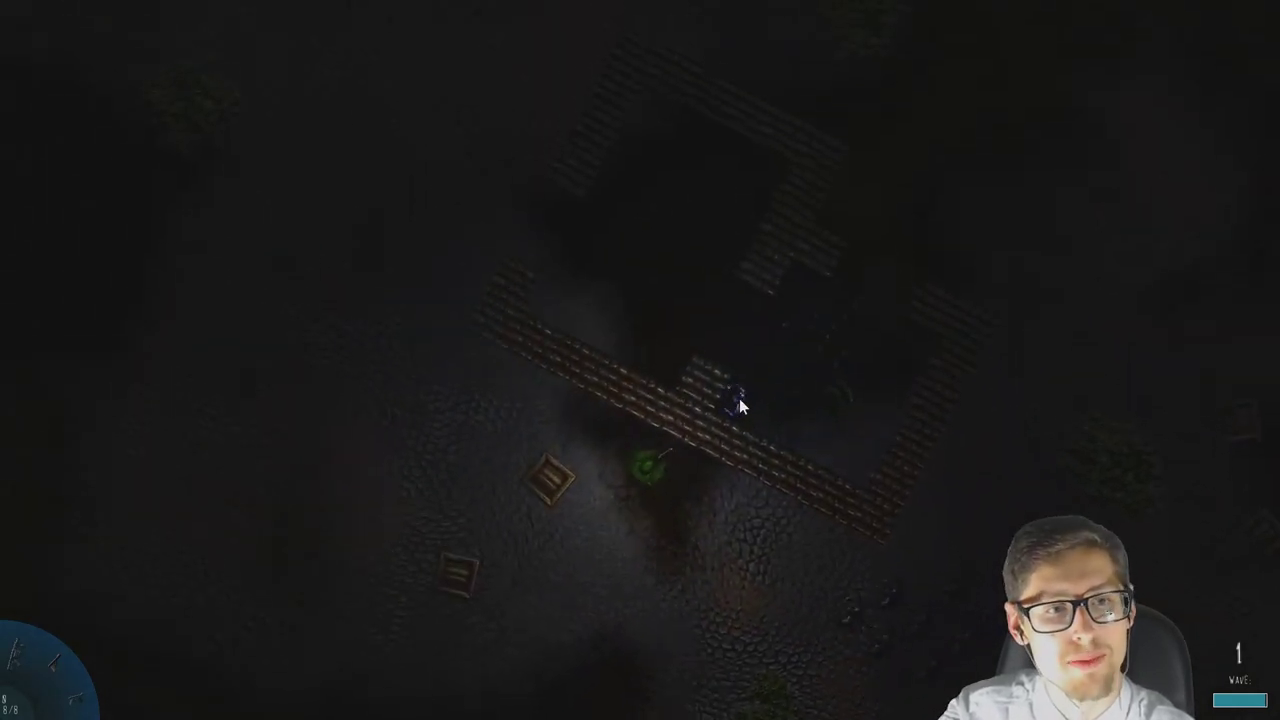
key(w)
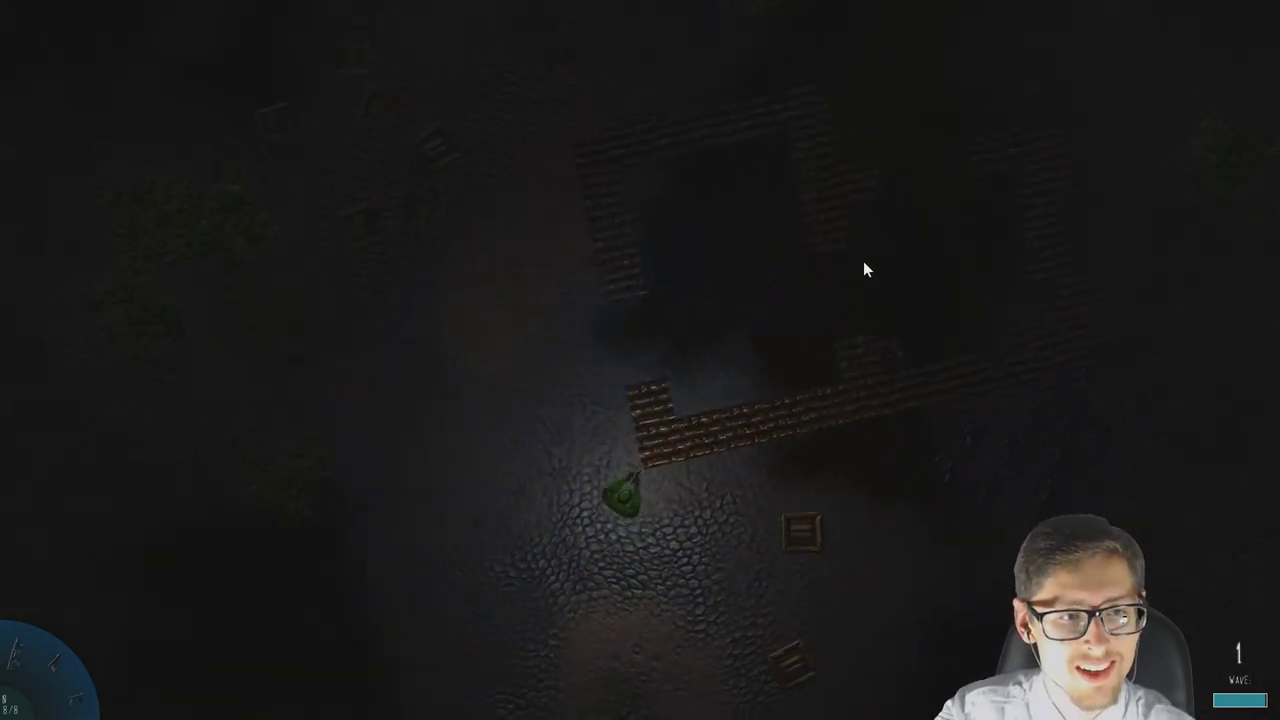
key(w)
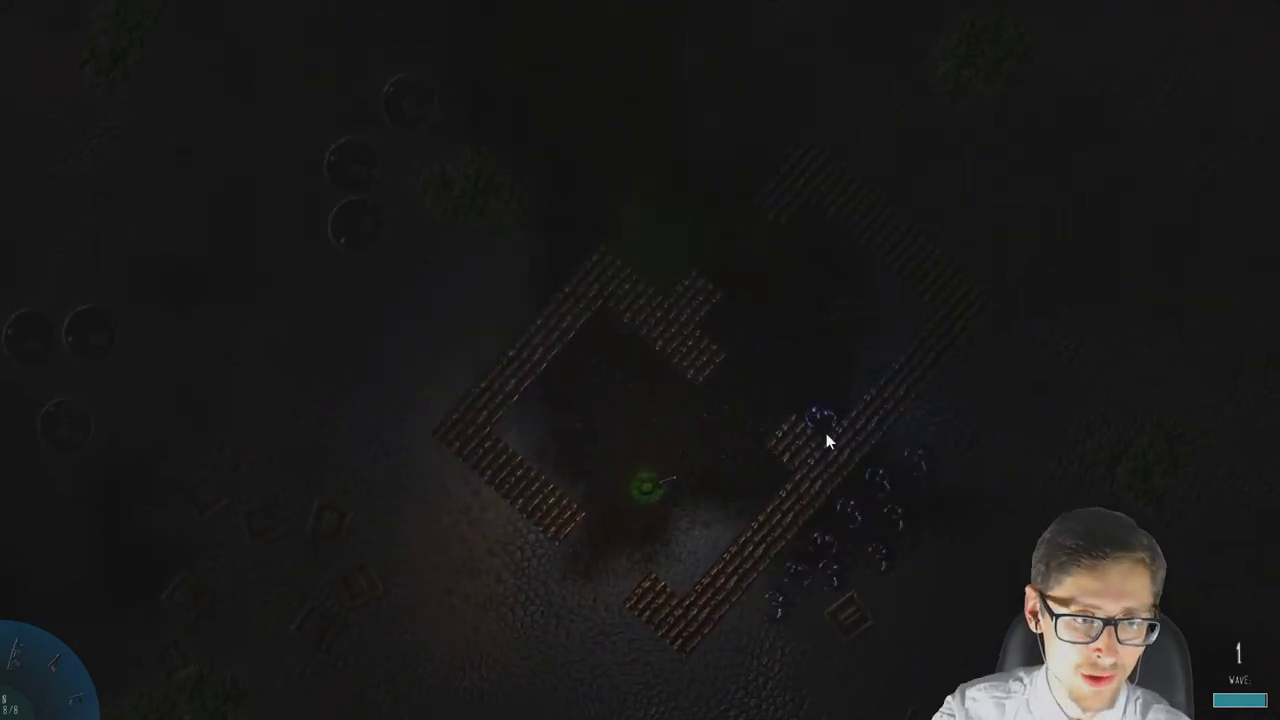
key(w)
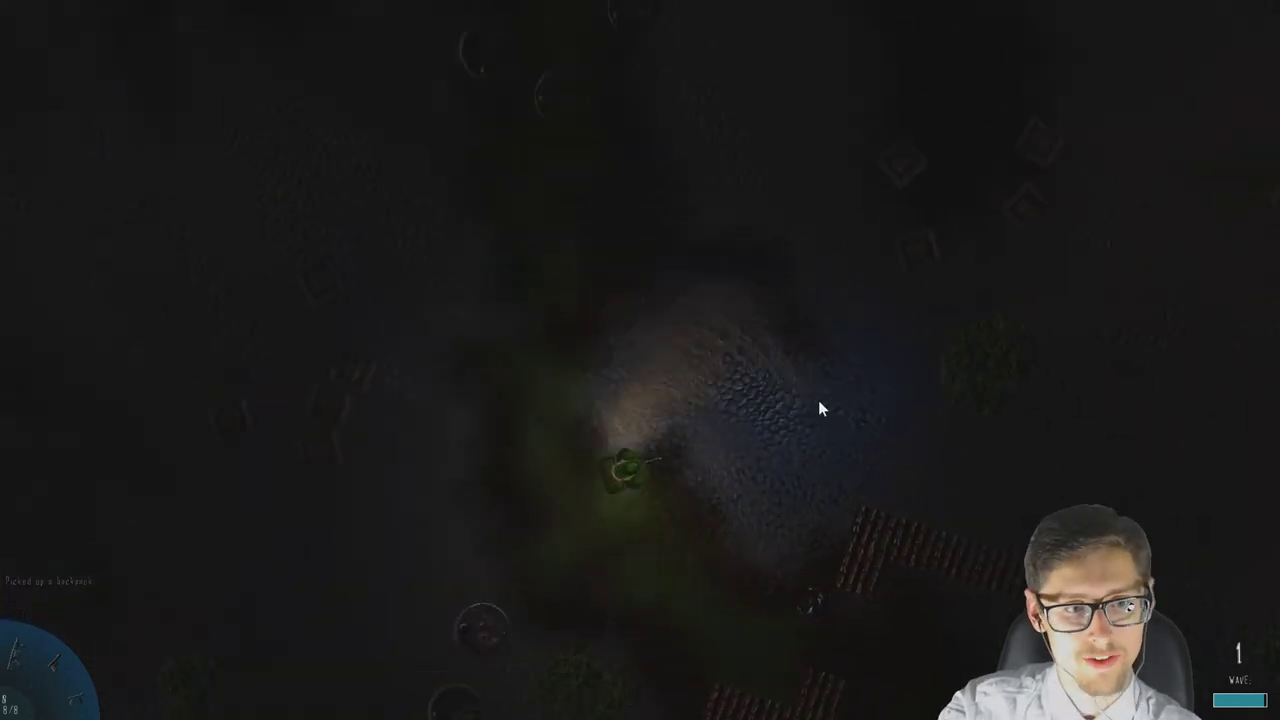
Check the backpack in the inventory, then walk through the crates collecting ammo.
key(Tab)
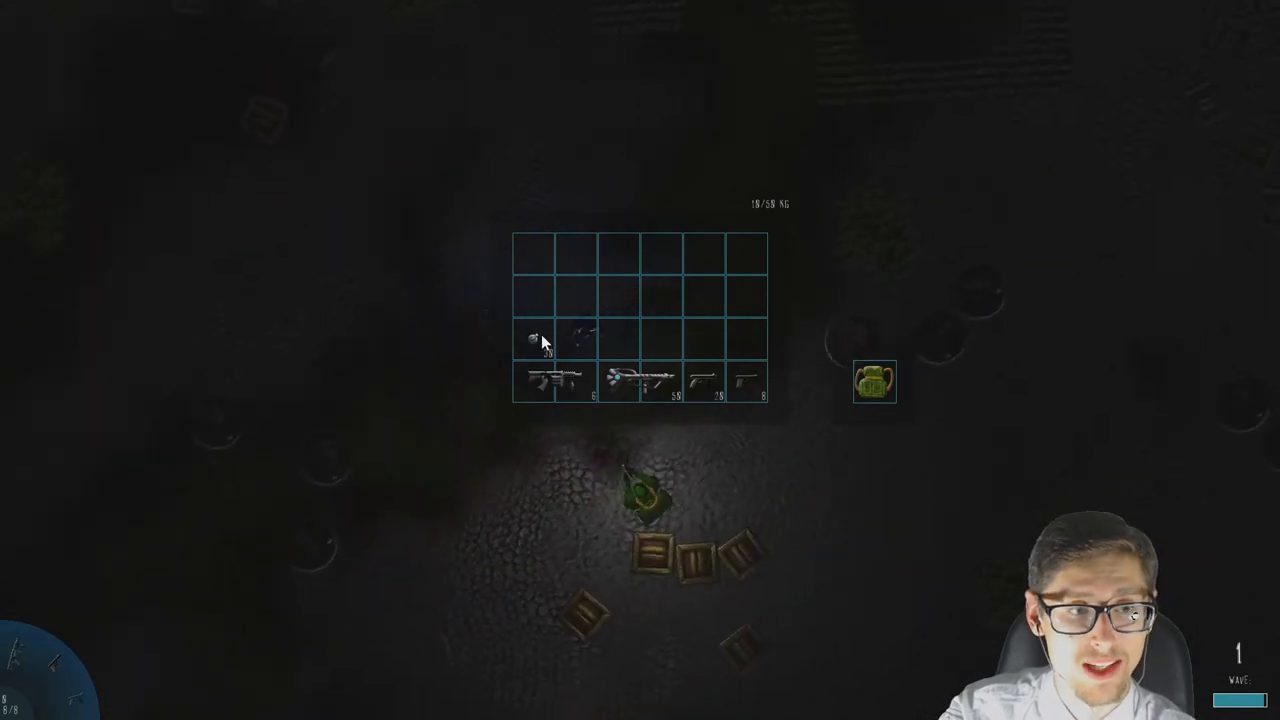
key(Tab)
key(s)
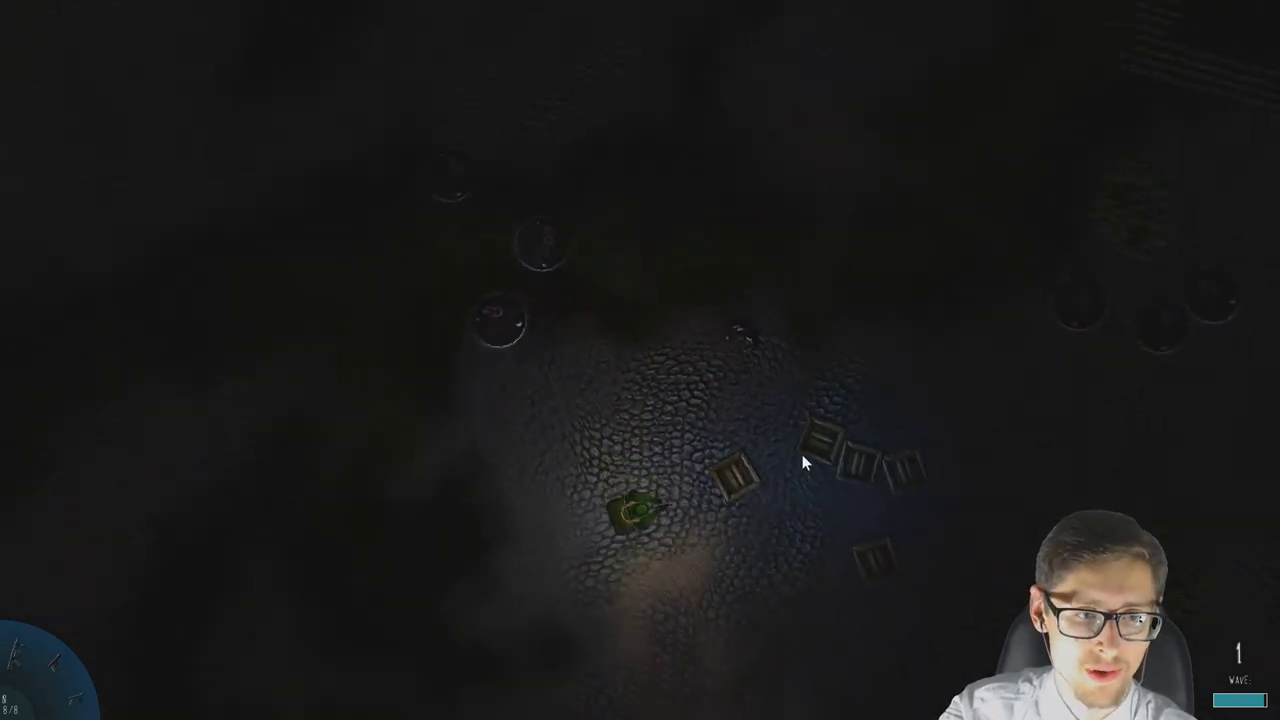
key(d)
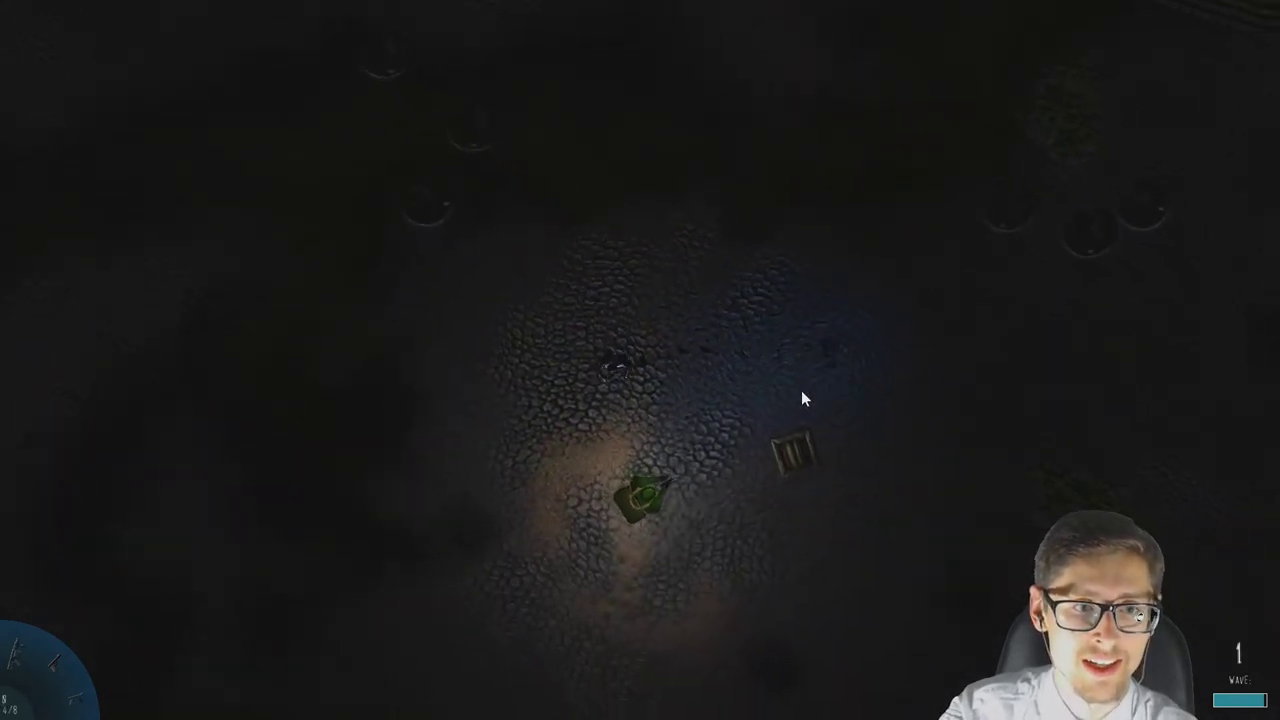
key(a)
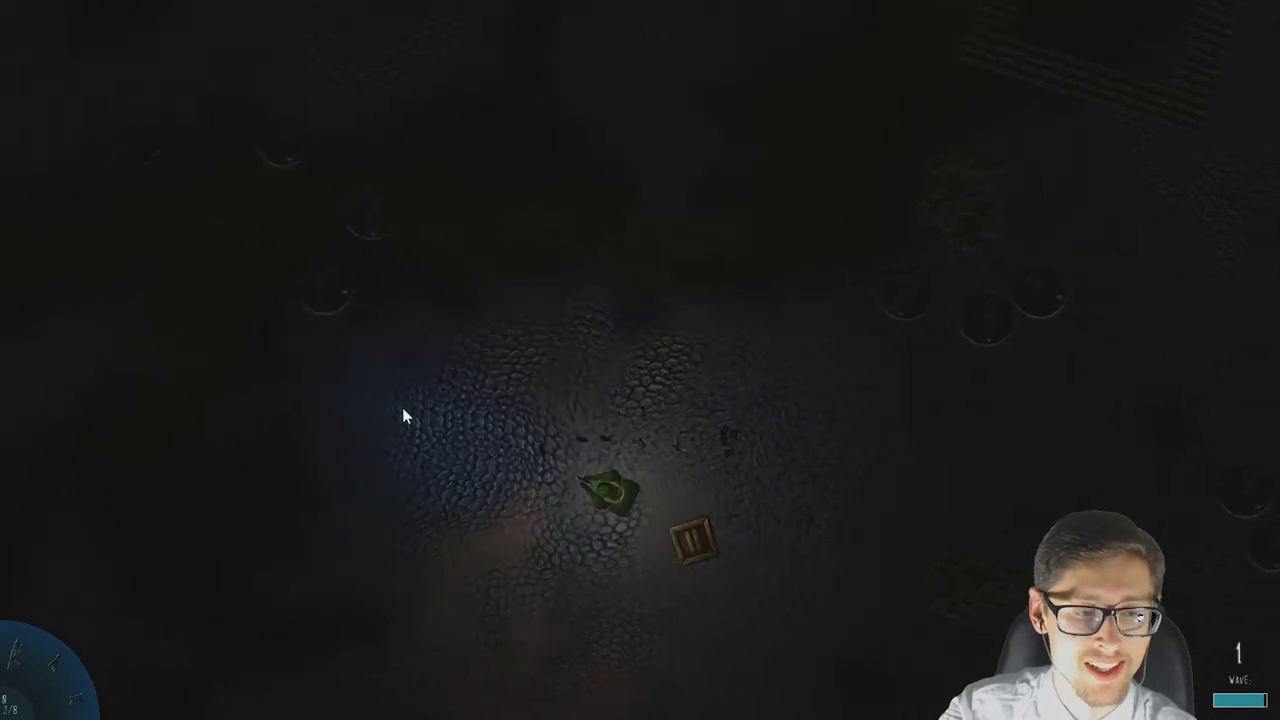
key(s)
key(w)
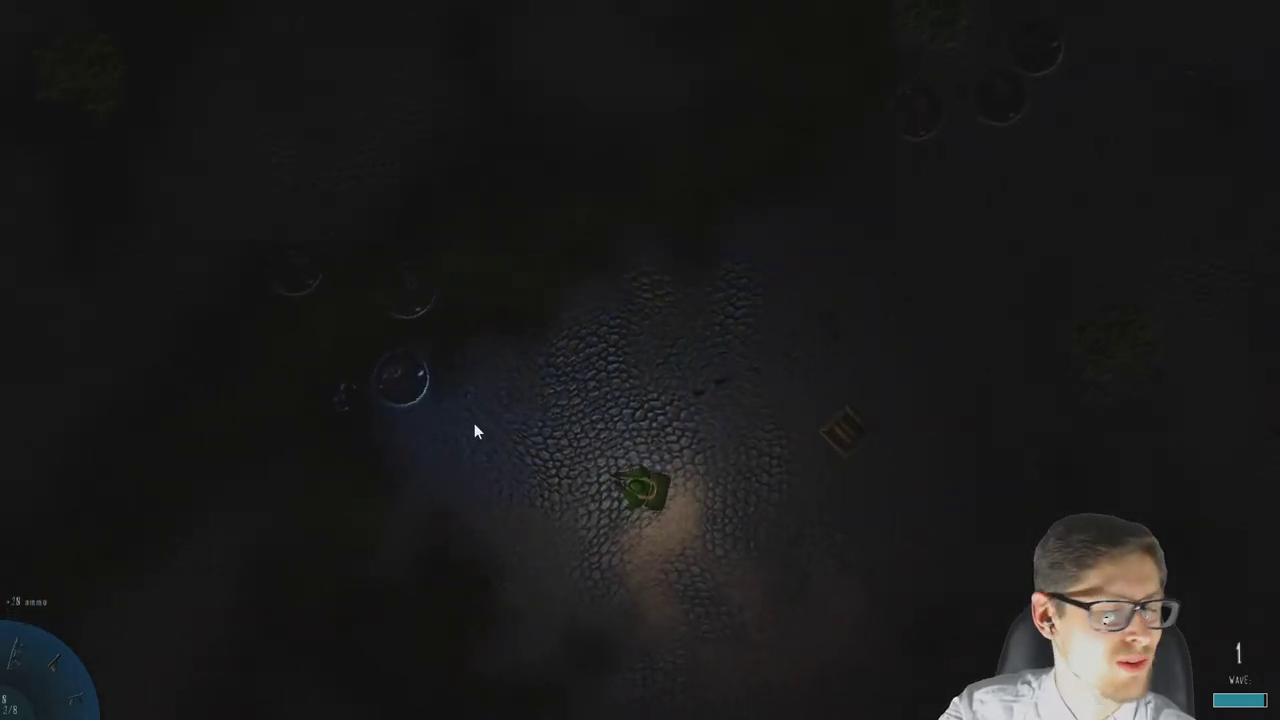
Walk around with the inventory grid open picking up more ammo, then close it.
key(d)
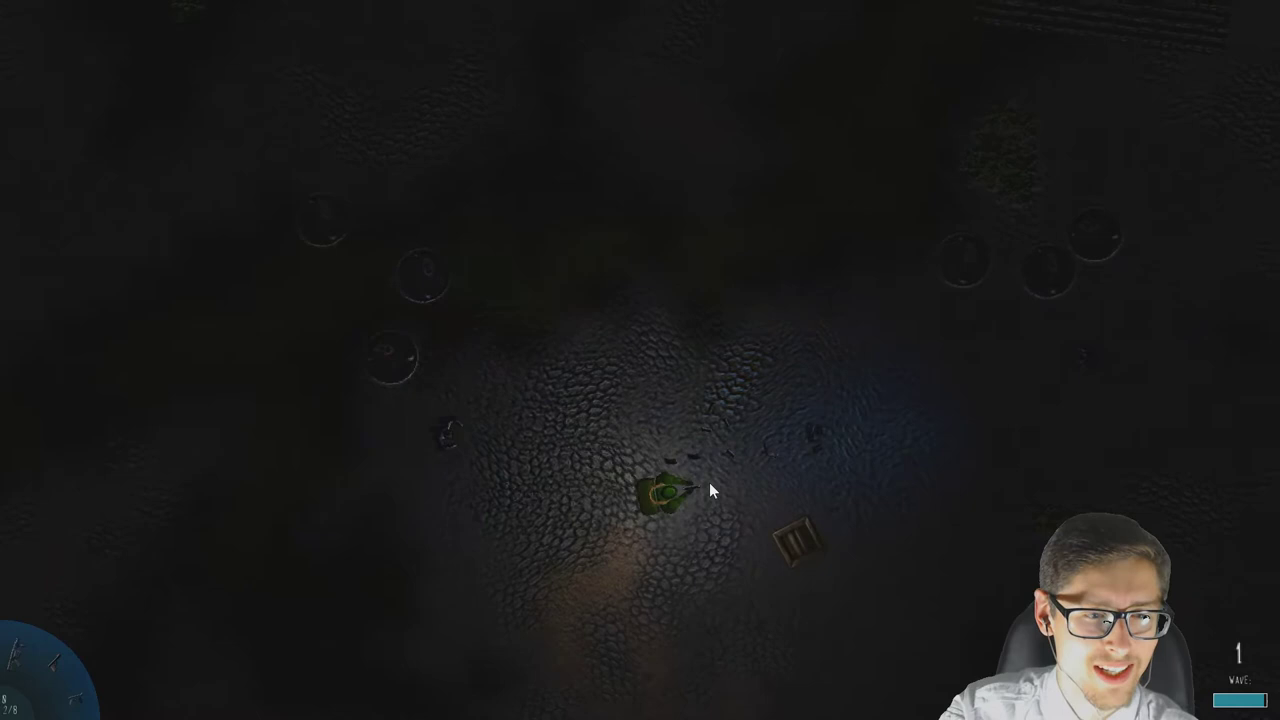
key(i)
key(d)
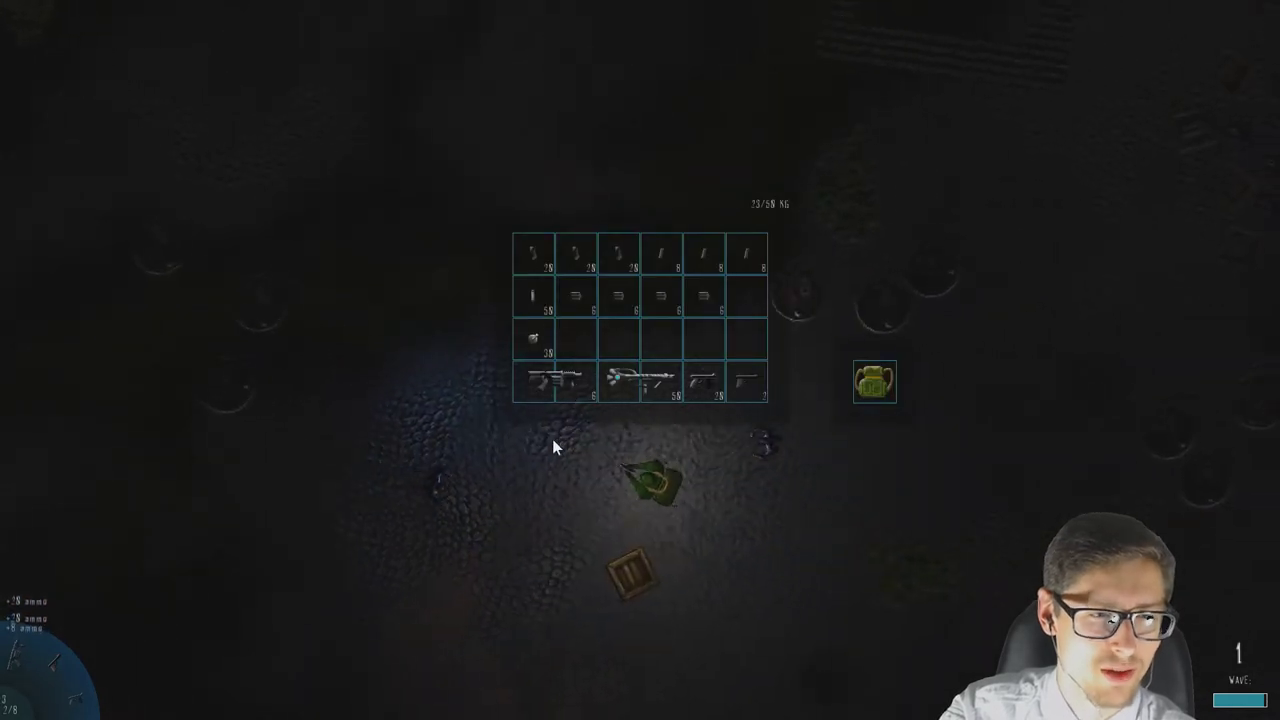
key(w)
key(s)
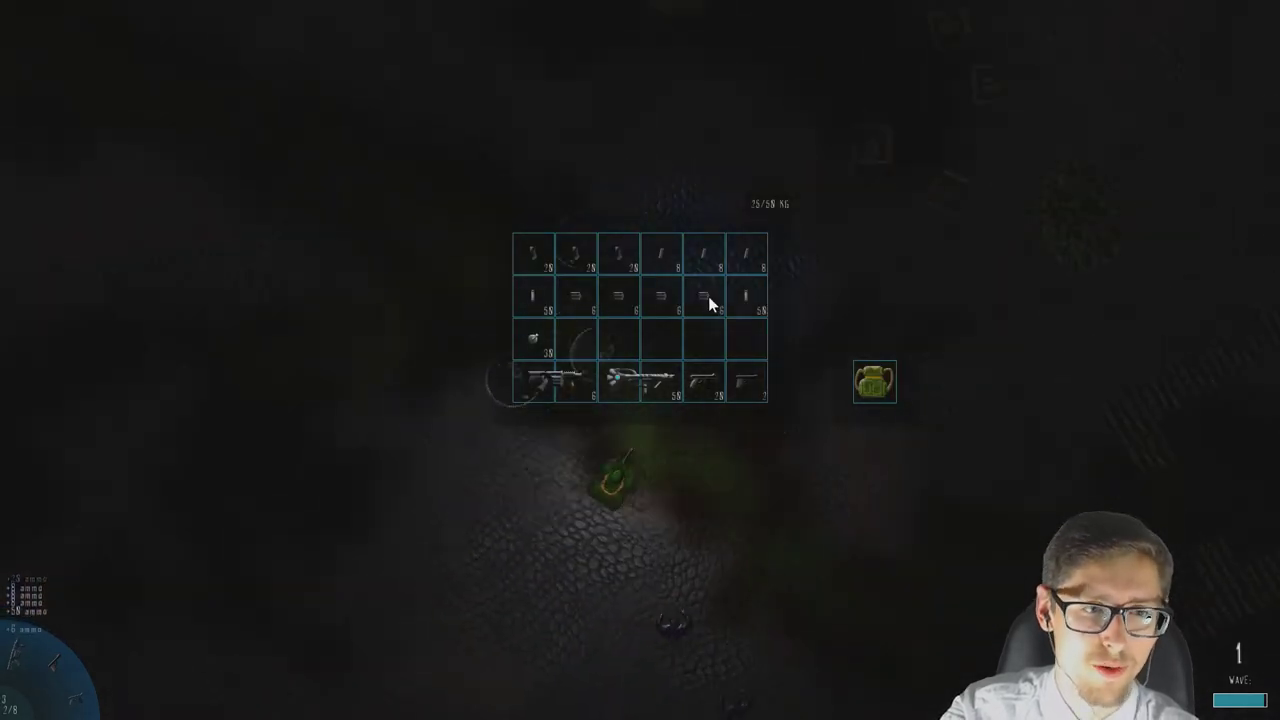
key(d)
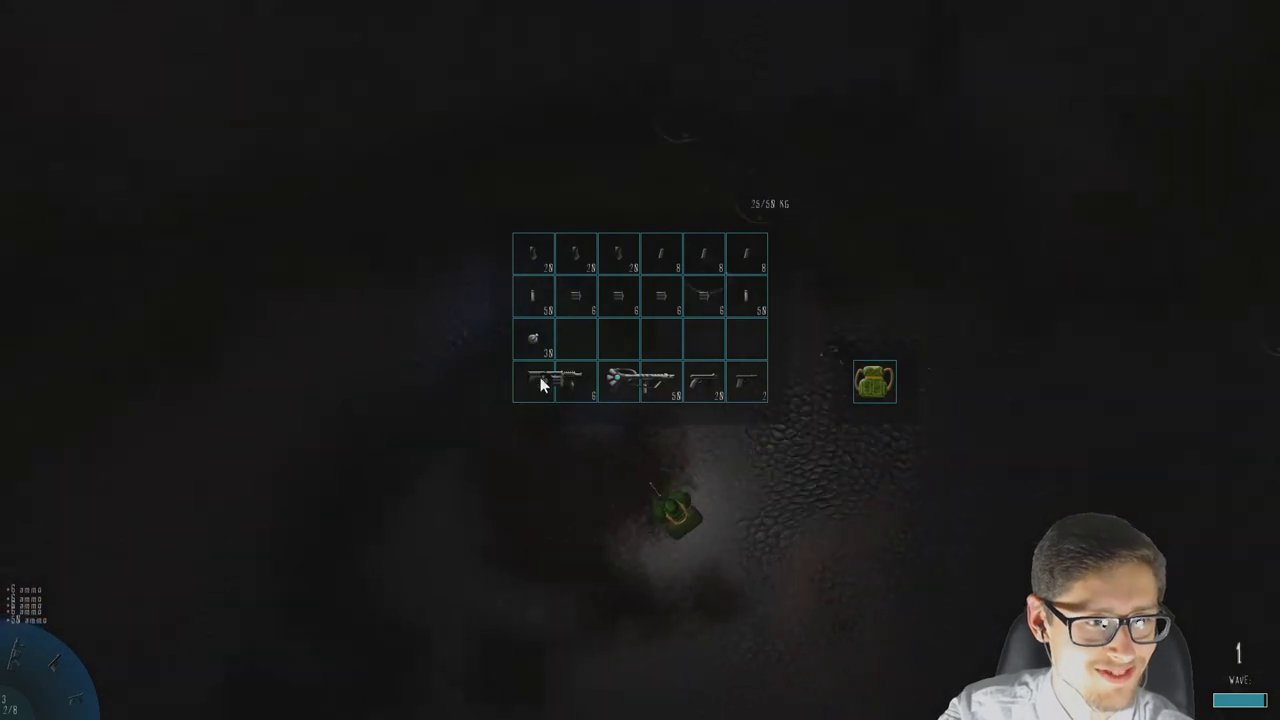
key(Tab)
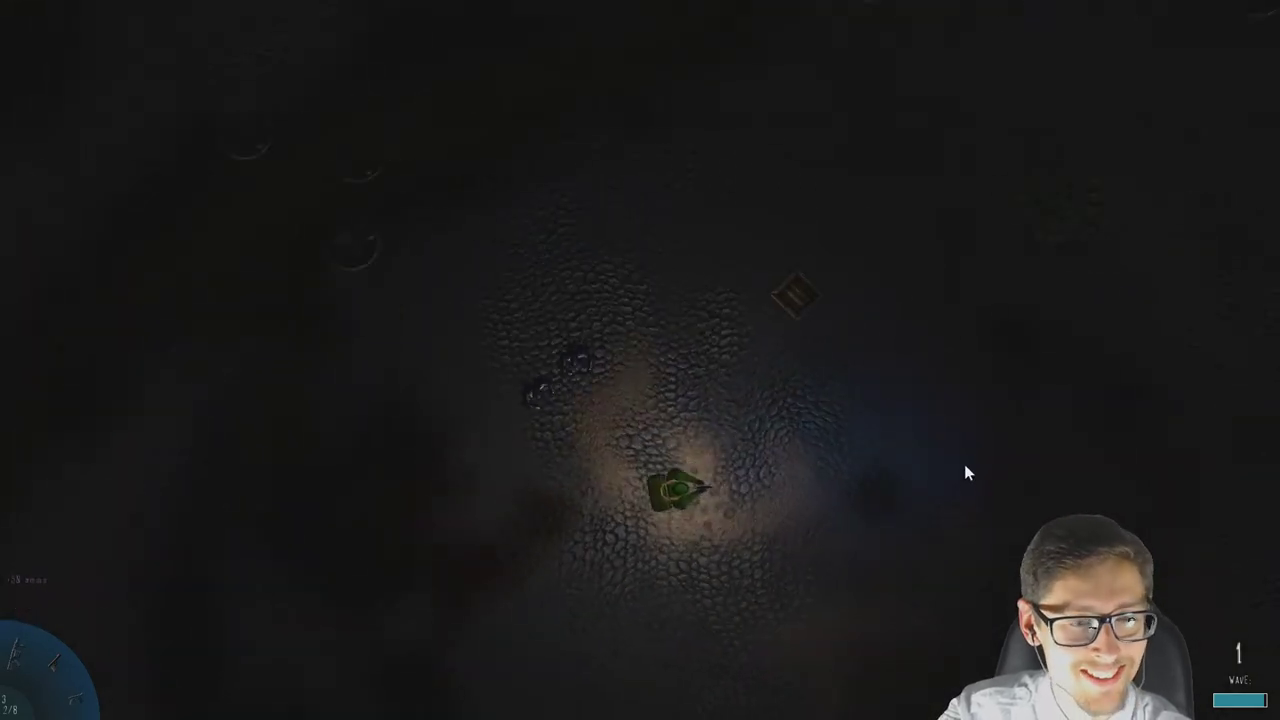
key(w)
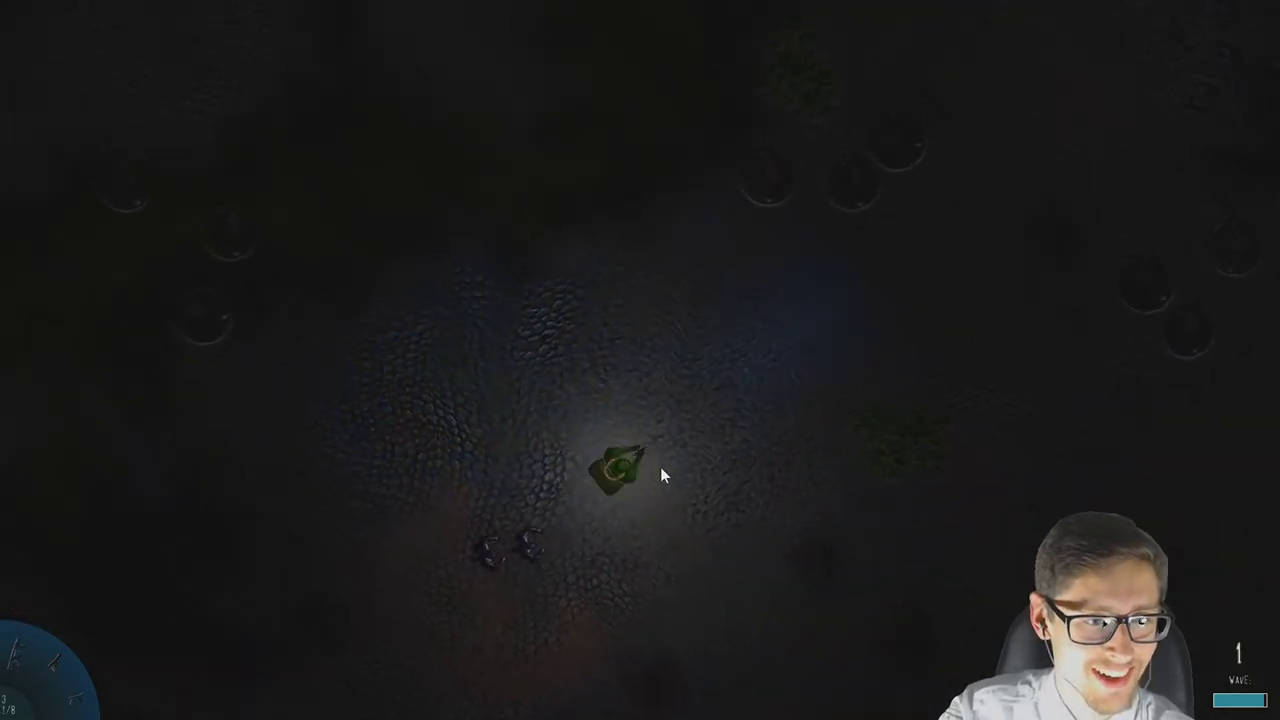
key(Tab)
key(Tab)
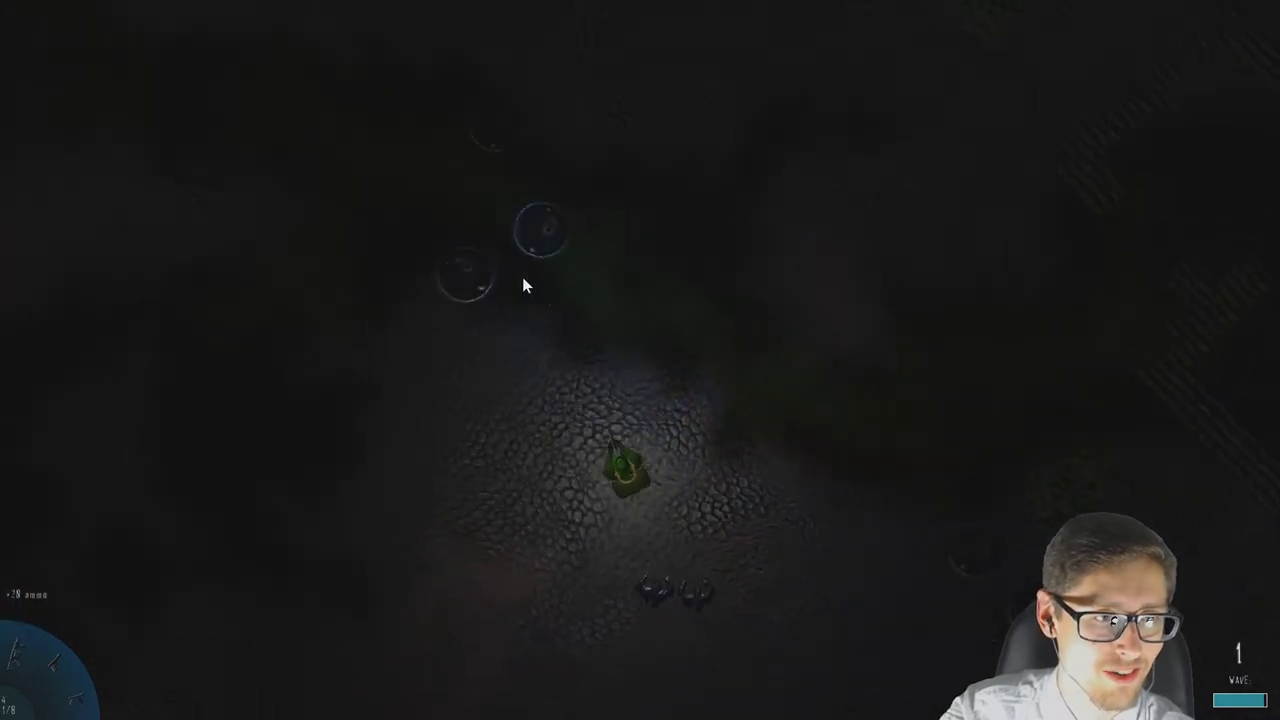
Drive the tank north and east toward the groups of enemies.
key(w)
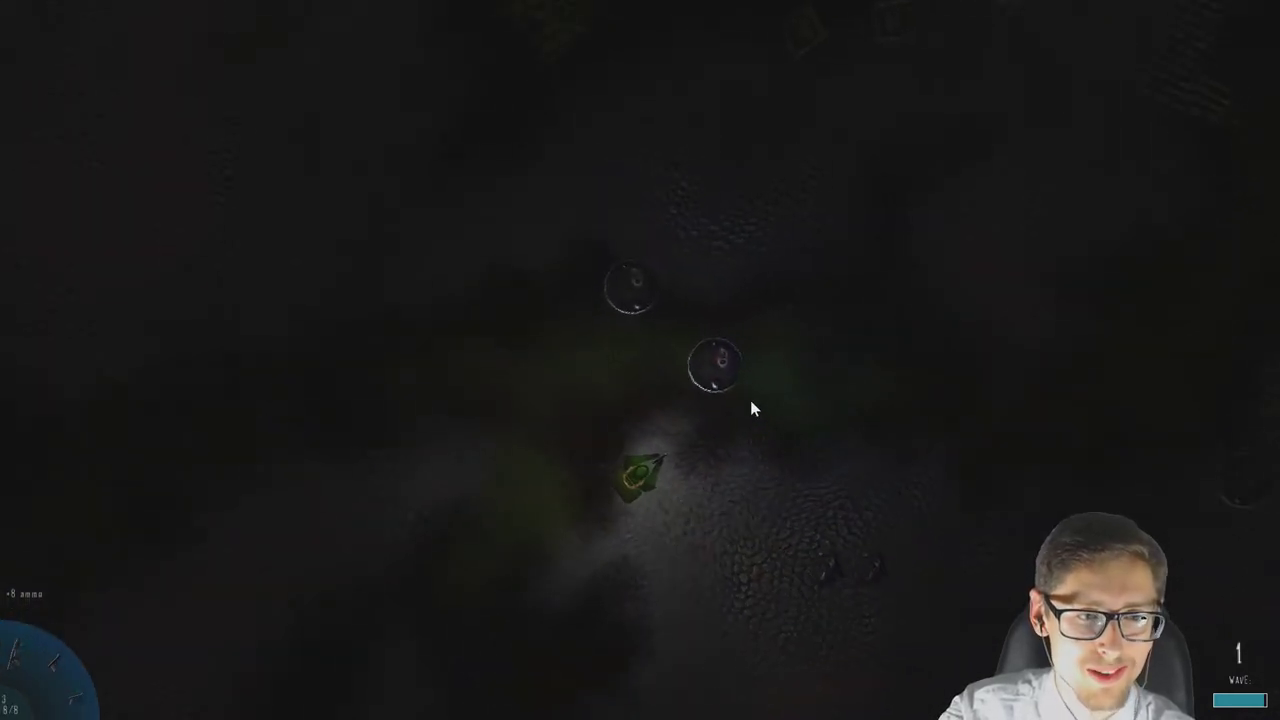
key(s)
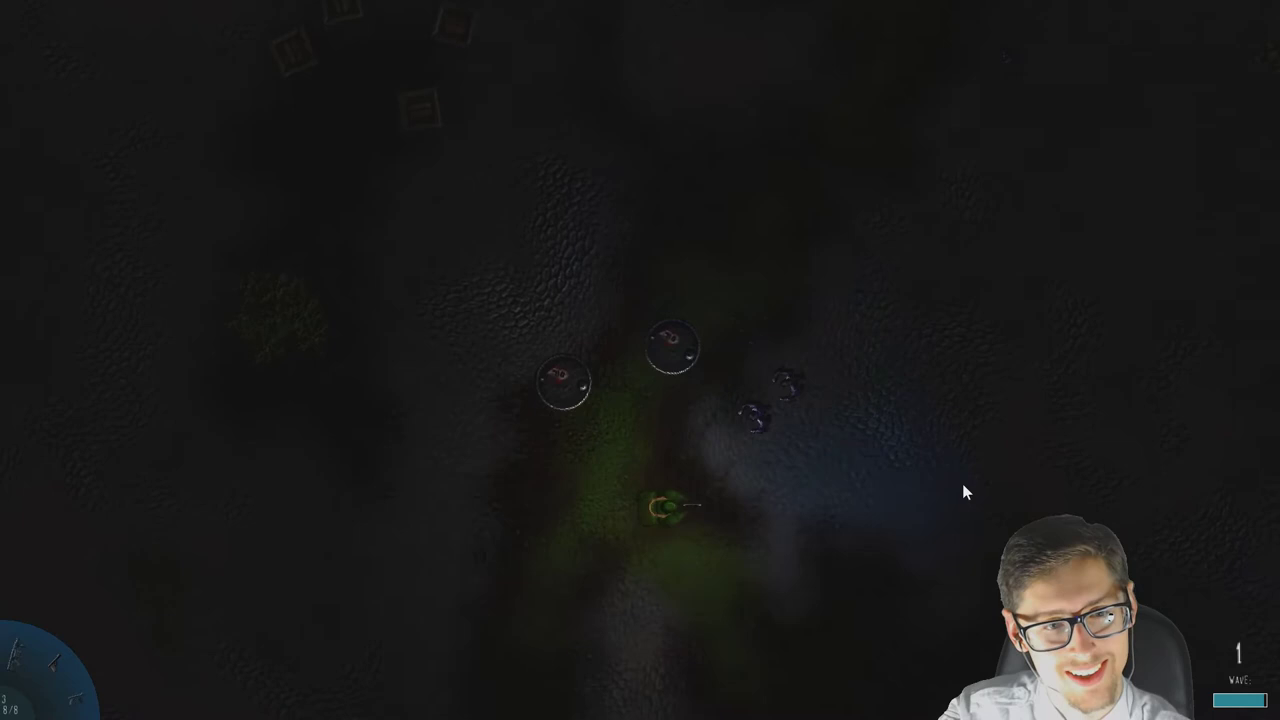
key(w)
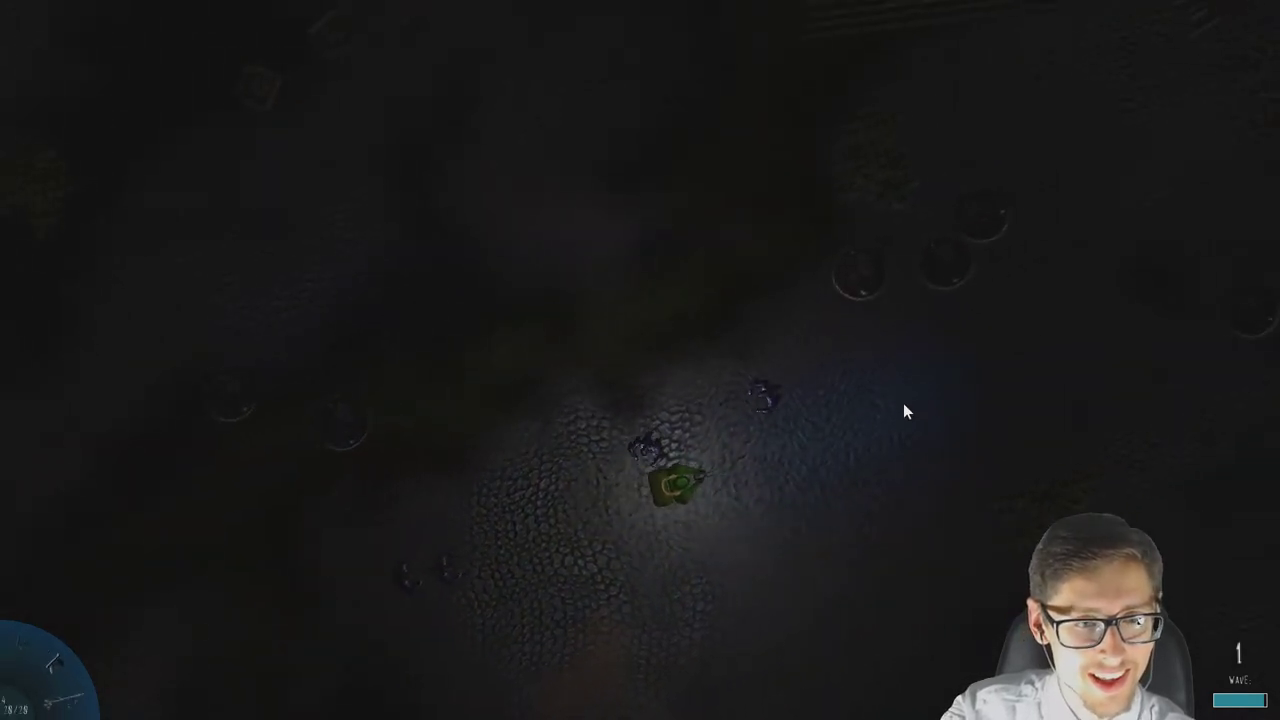
key(2)
key(w)
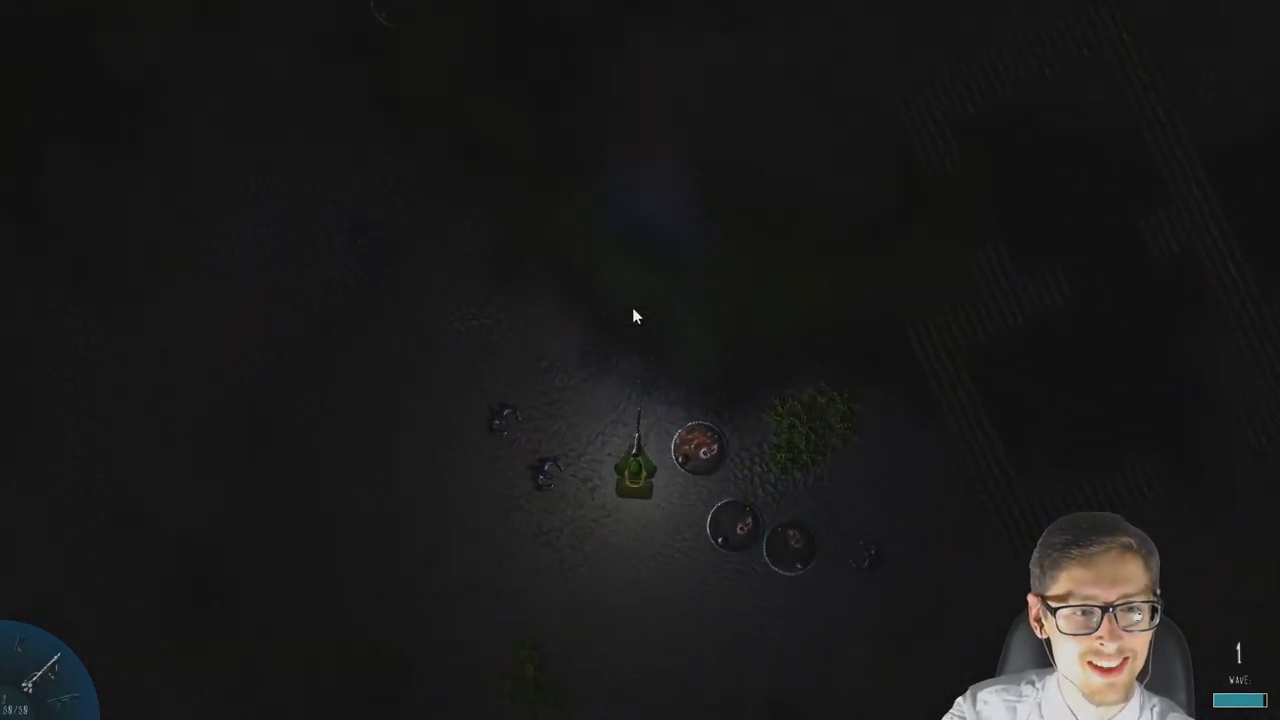
key(d)
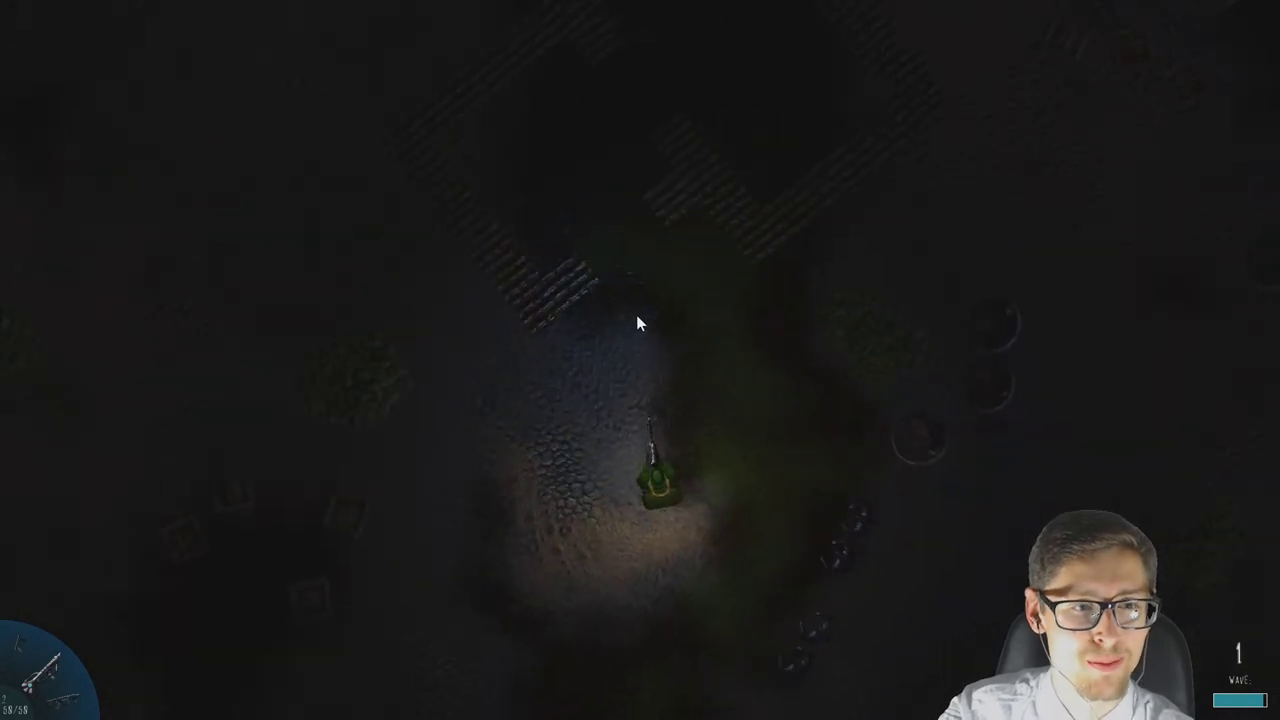
key(s)
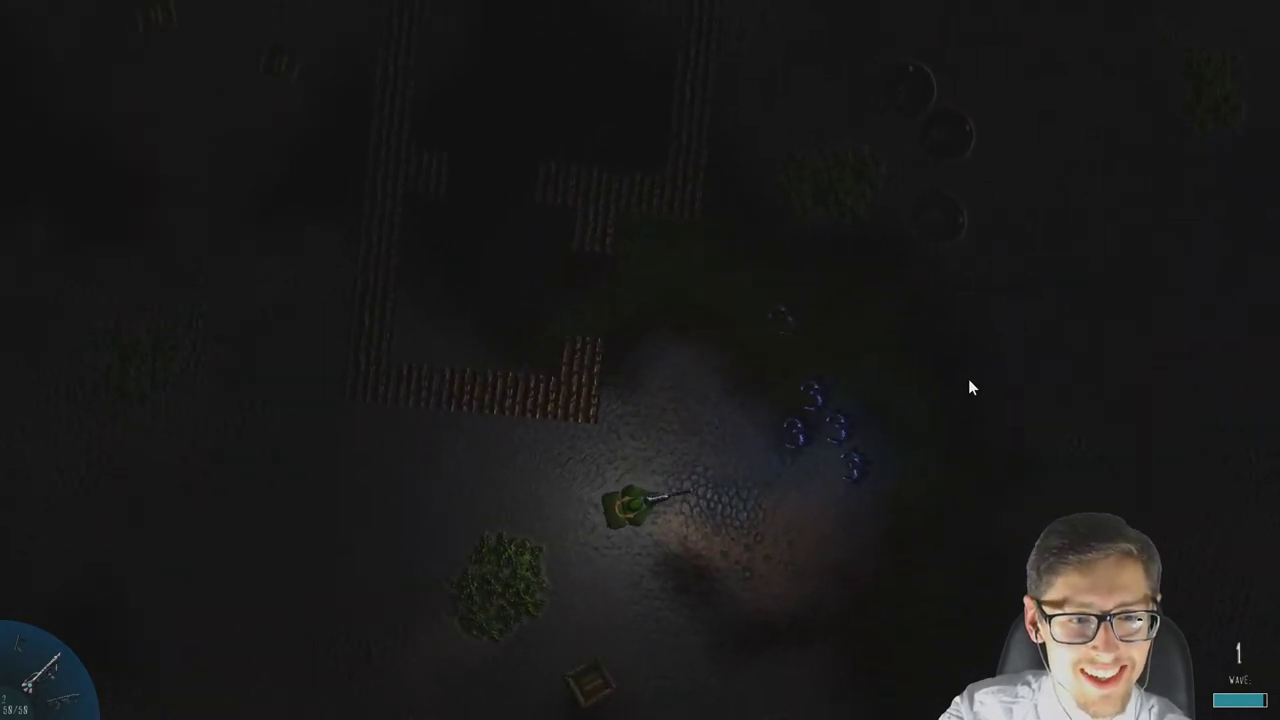
Steer the tank past the bush and shoot down the nearby enemies and crate.
key(a)
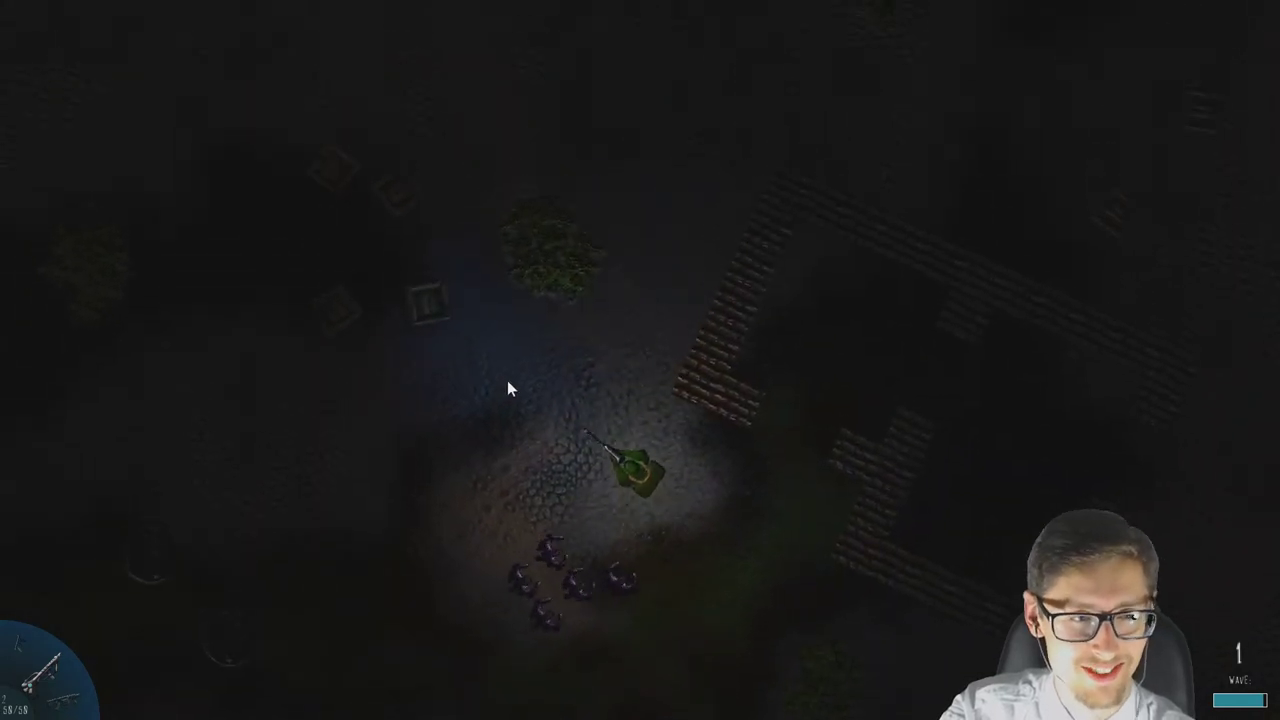
key(w)
key(a)
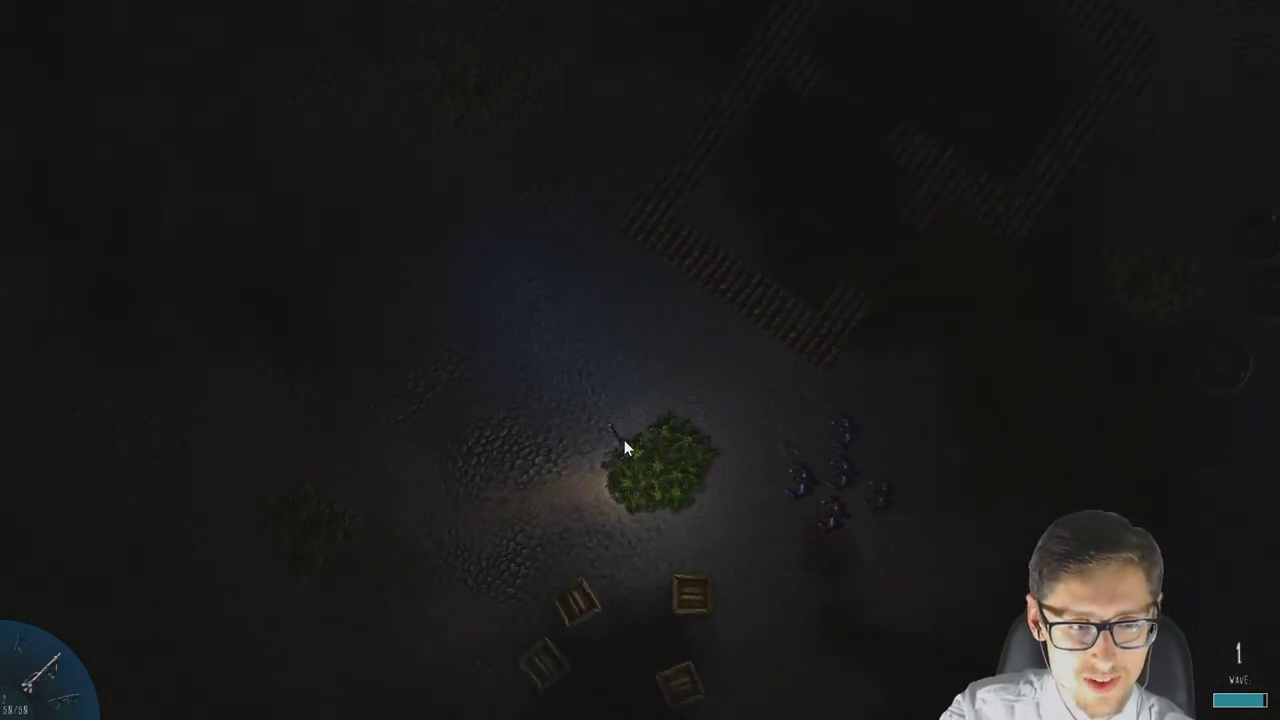
key(s)
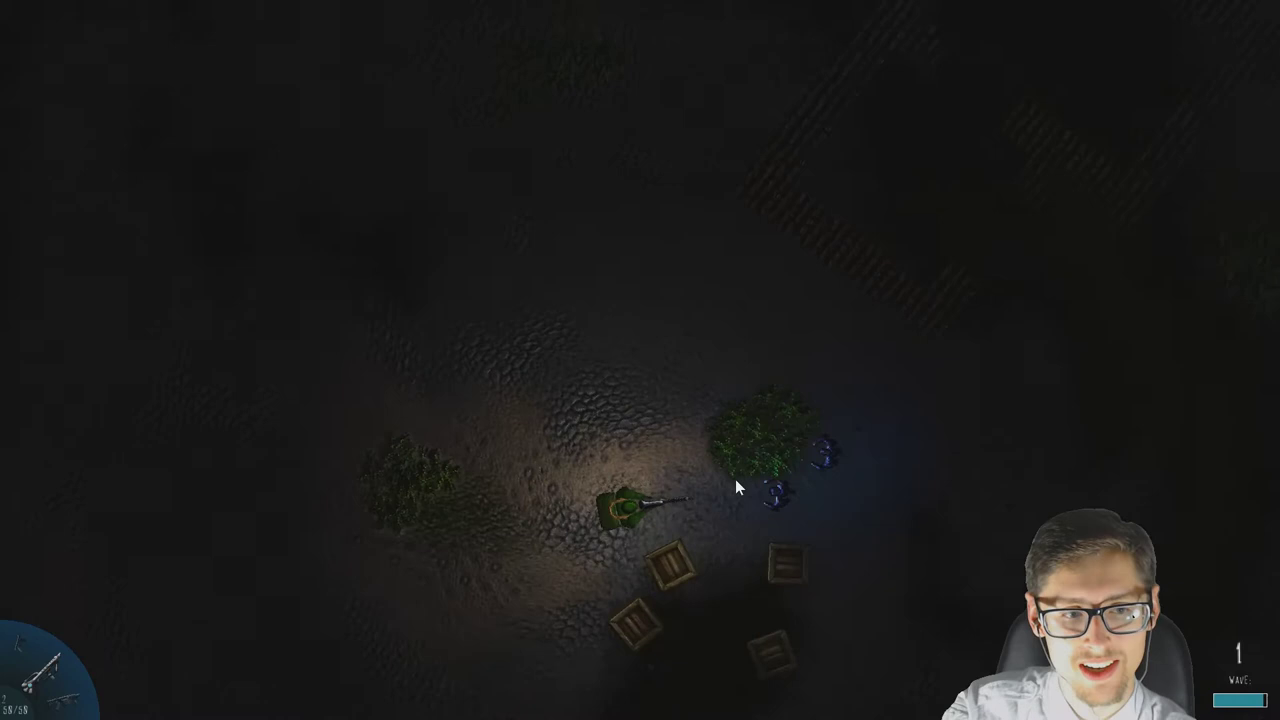
mouse_move(713, 462)
mouse_down()
mouse_move(675, 410)
mouse_move(729, 354)
mouse_move(780, 338)
mouse_move(871, 390)
mouse_up()
key(w)
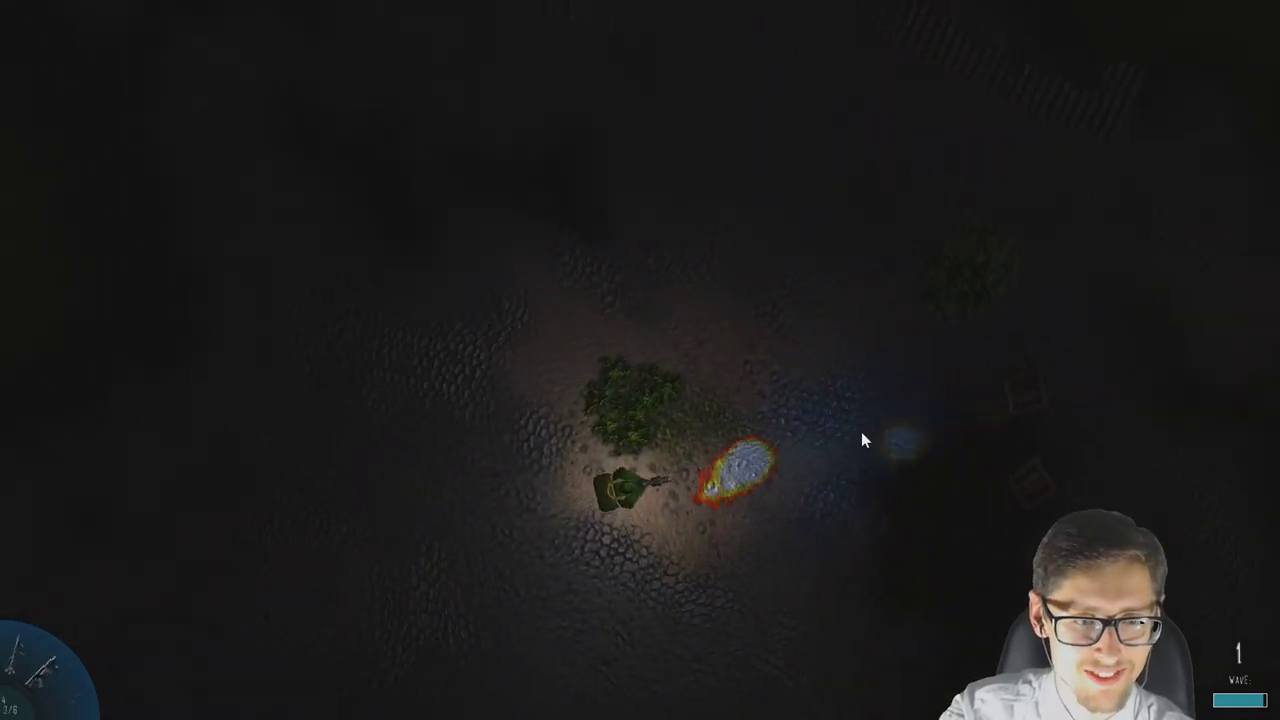
Drive the tank around the bush and on past the barrels.
key(w)
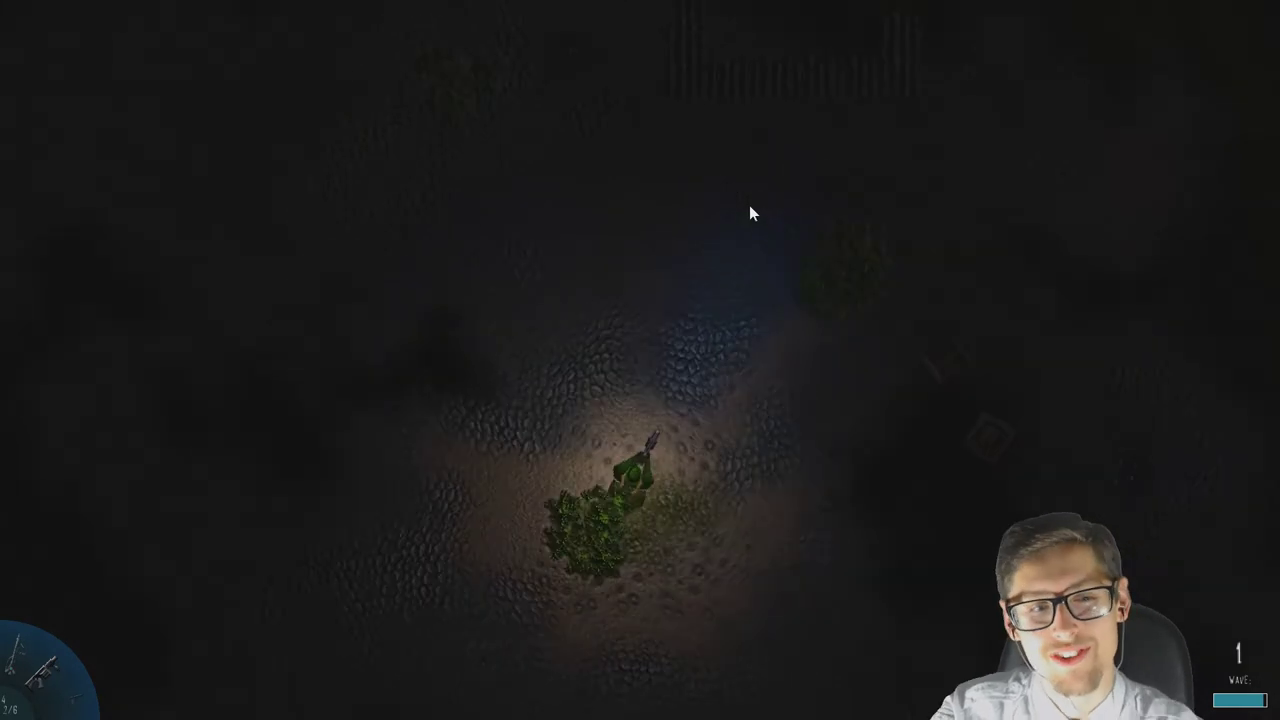
key(d)
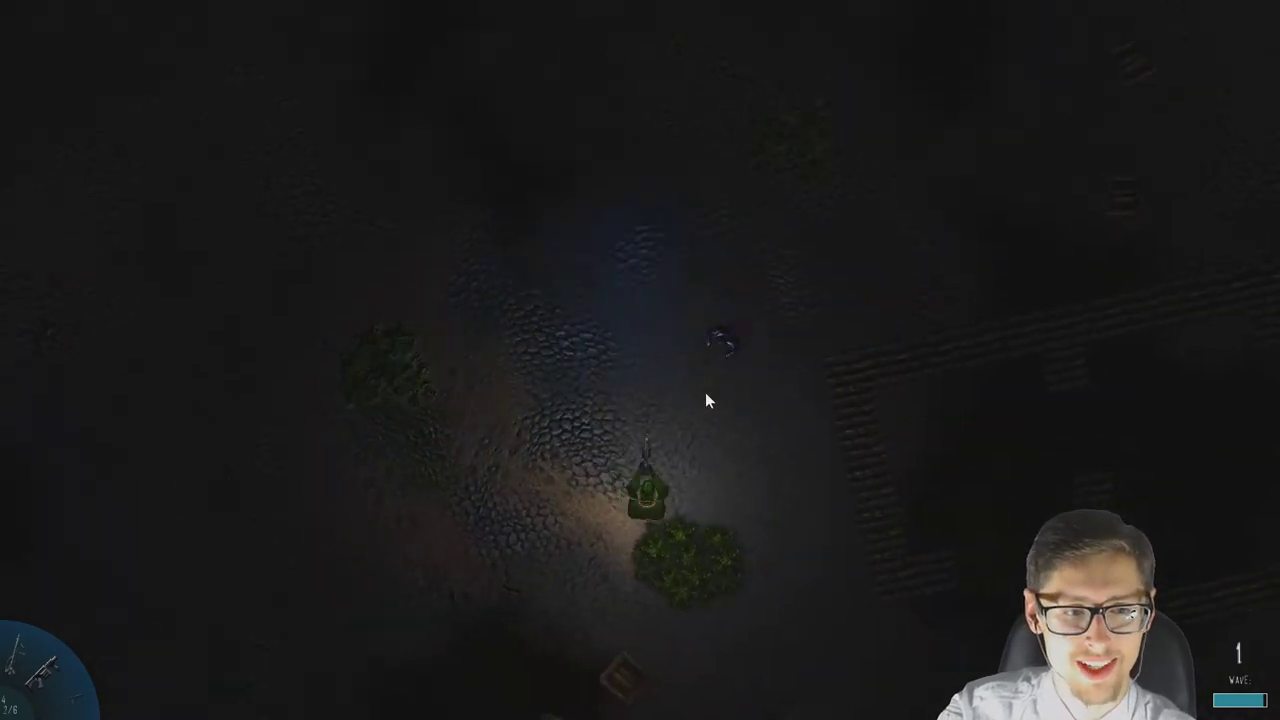
key(w)
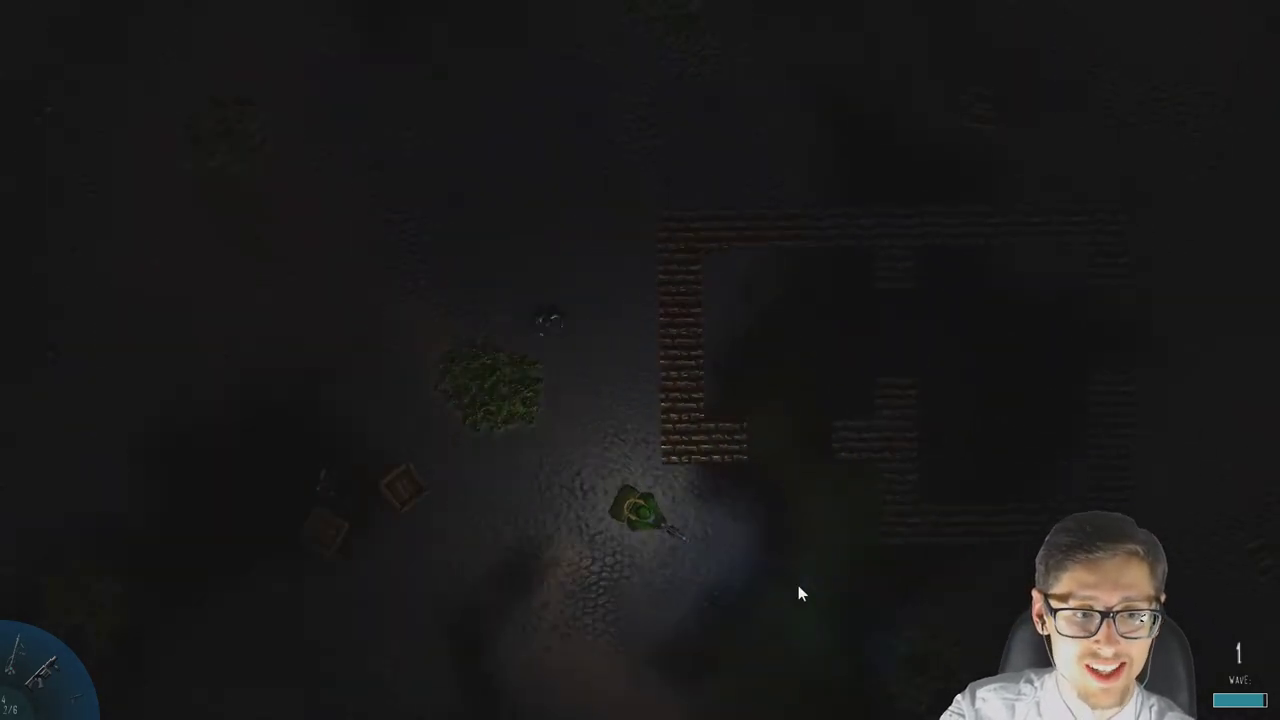
key(a)
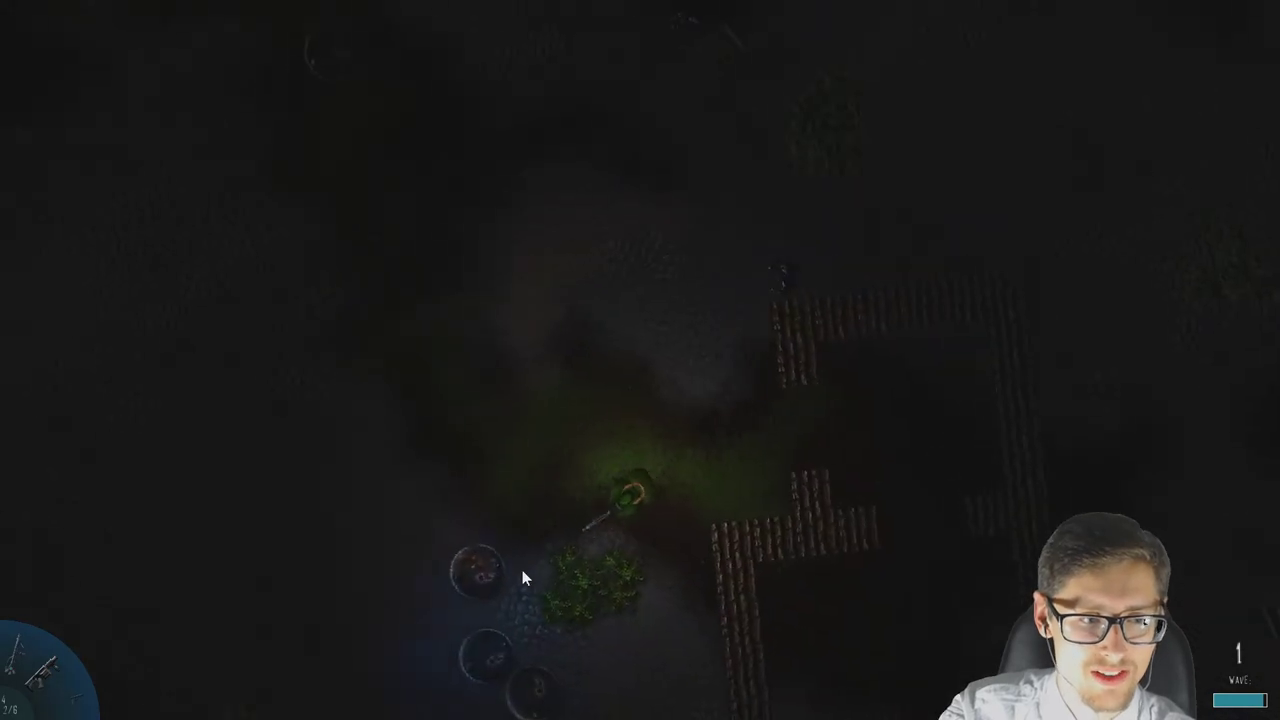
key(d)
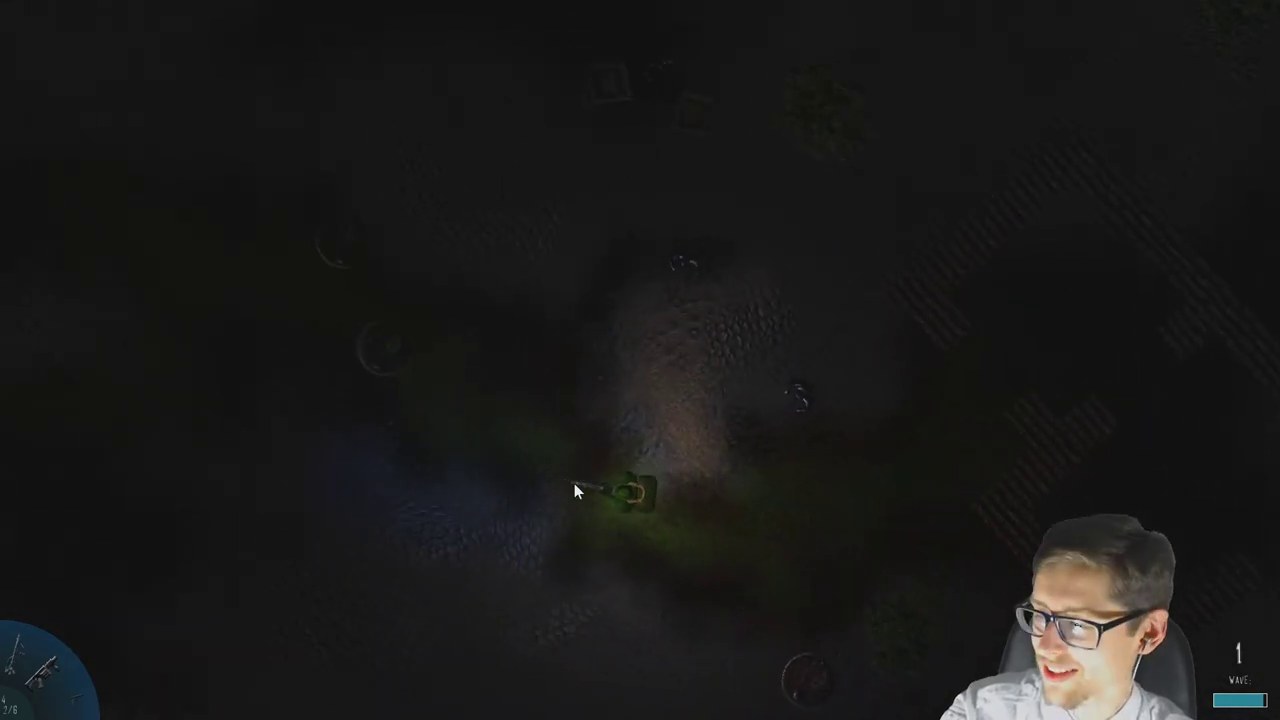
key(d)
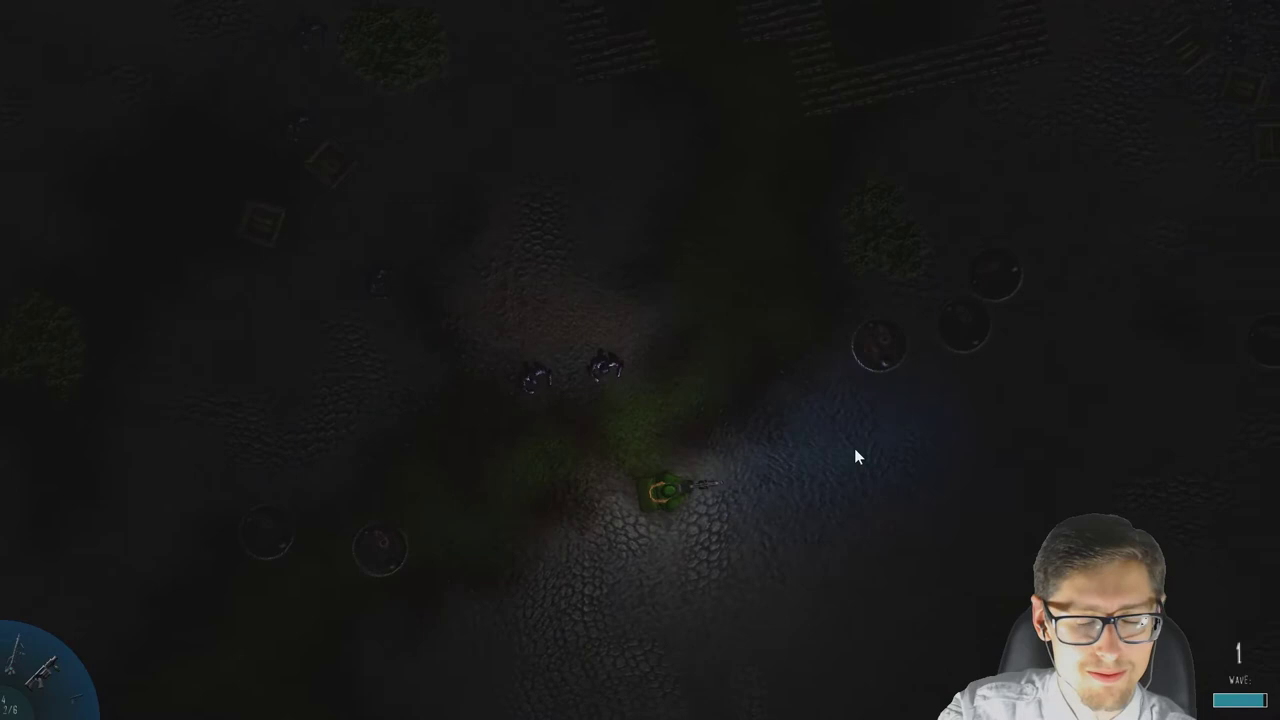
key(w)
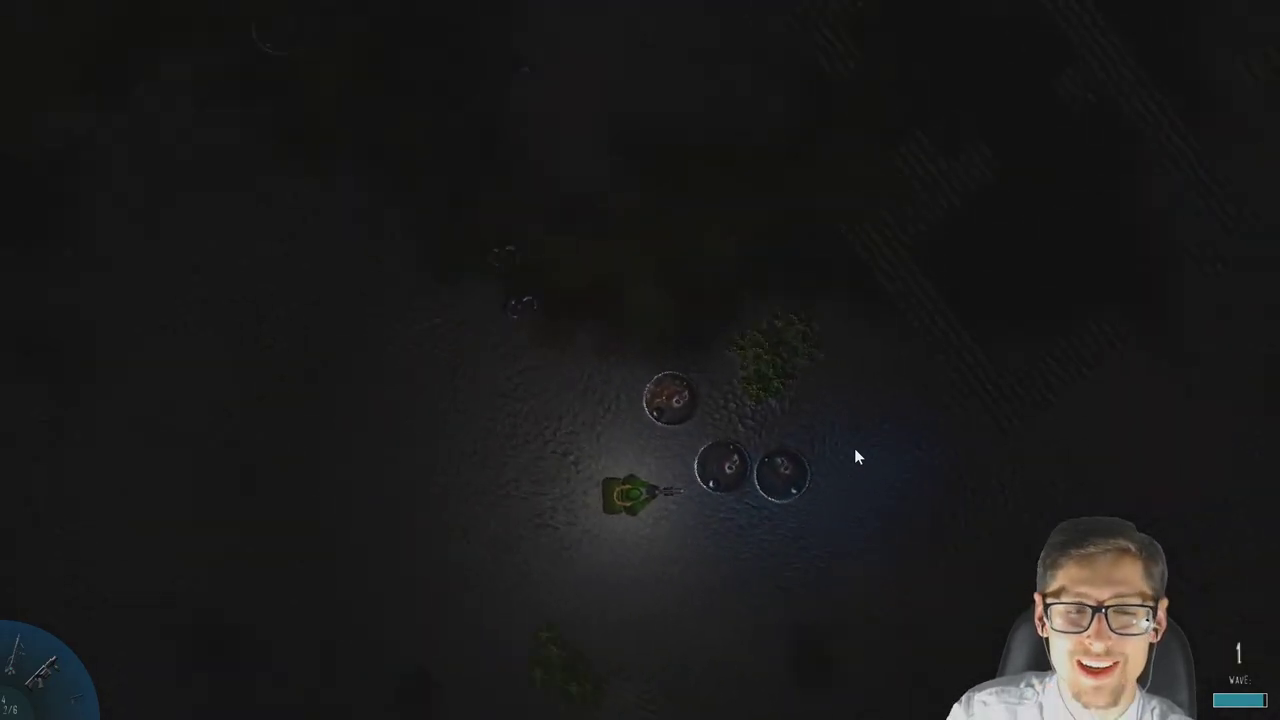
key(a)
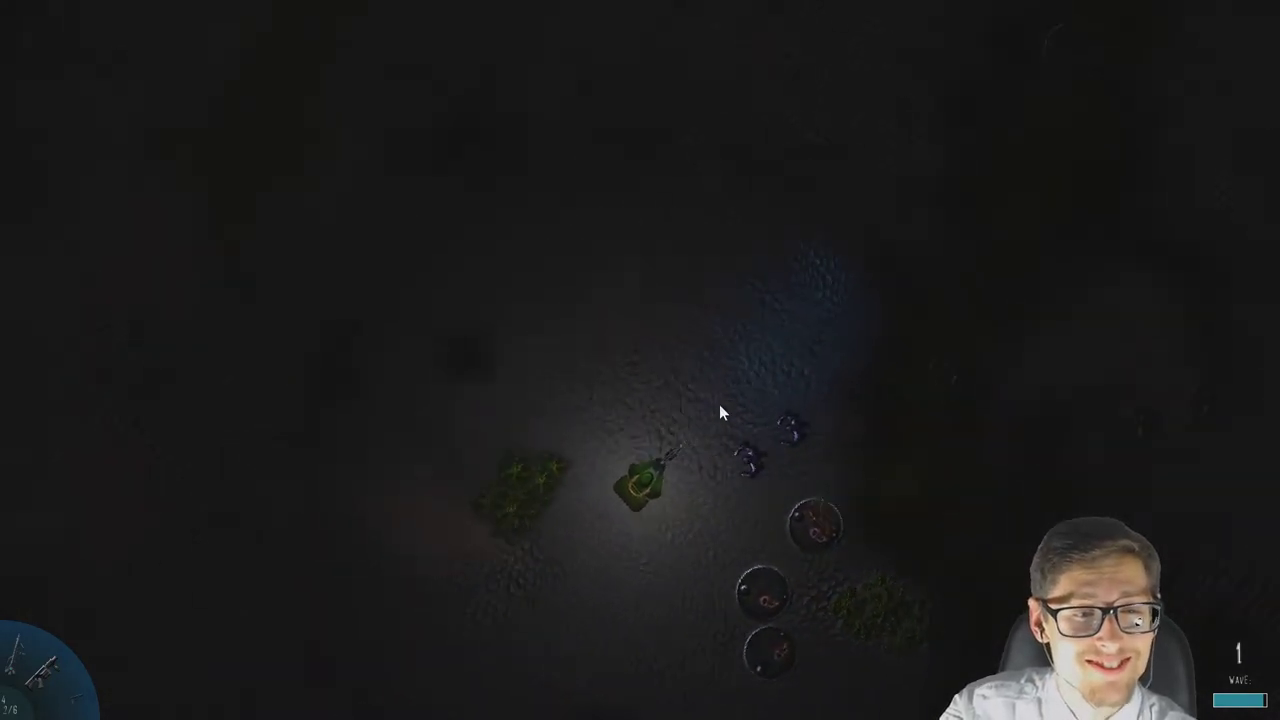
Drive the tank up-left past the brick walls with enemies following.
key(s)
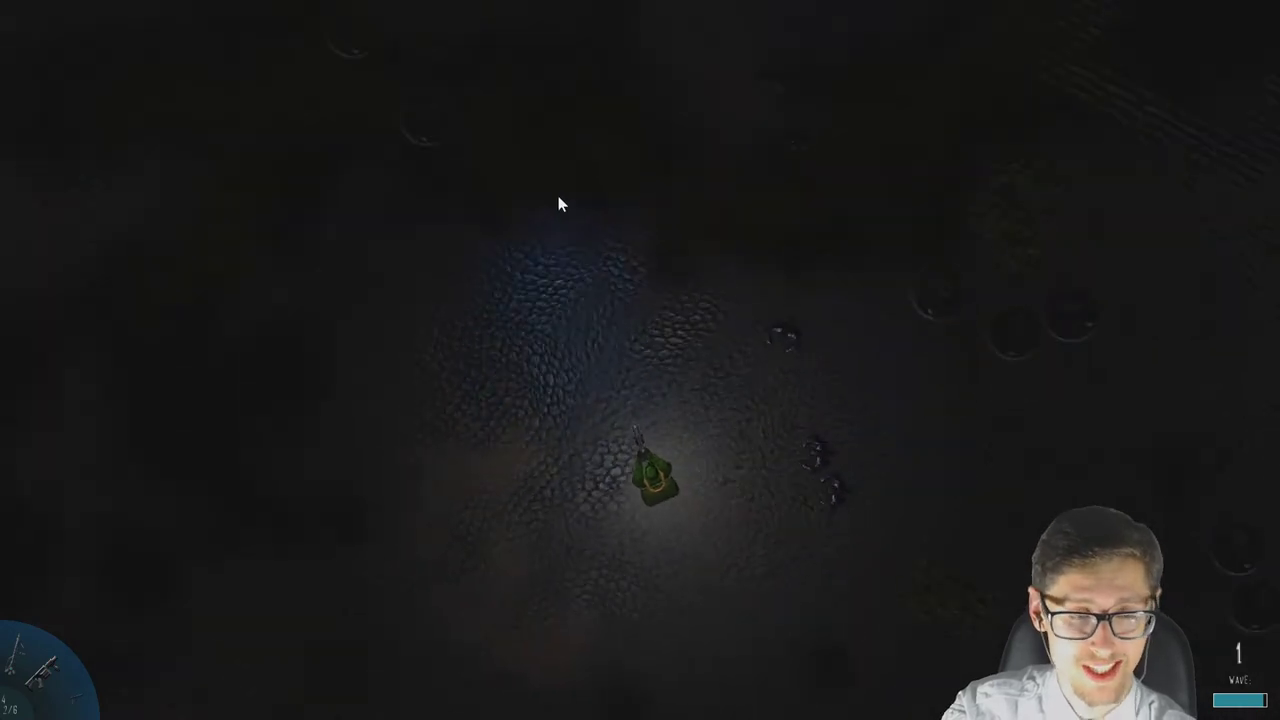
key(w)
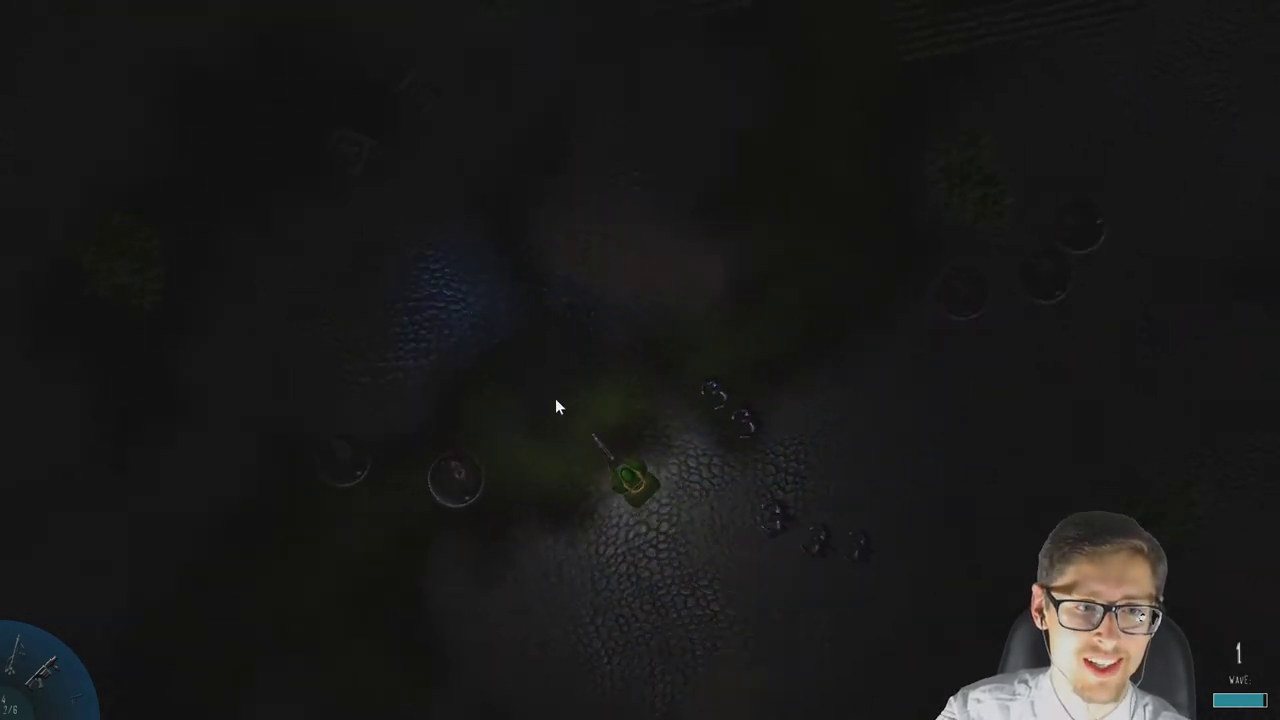
key(w)
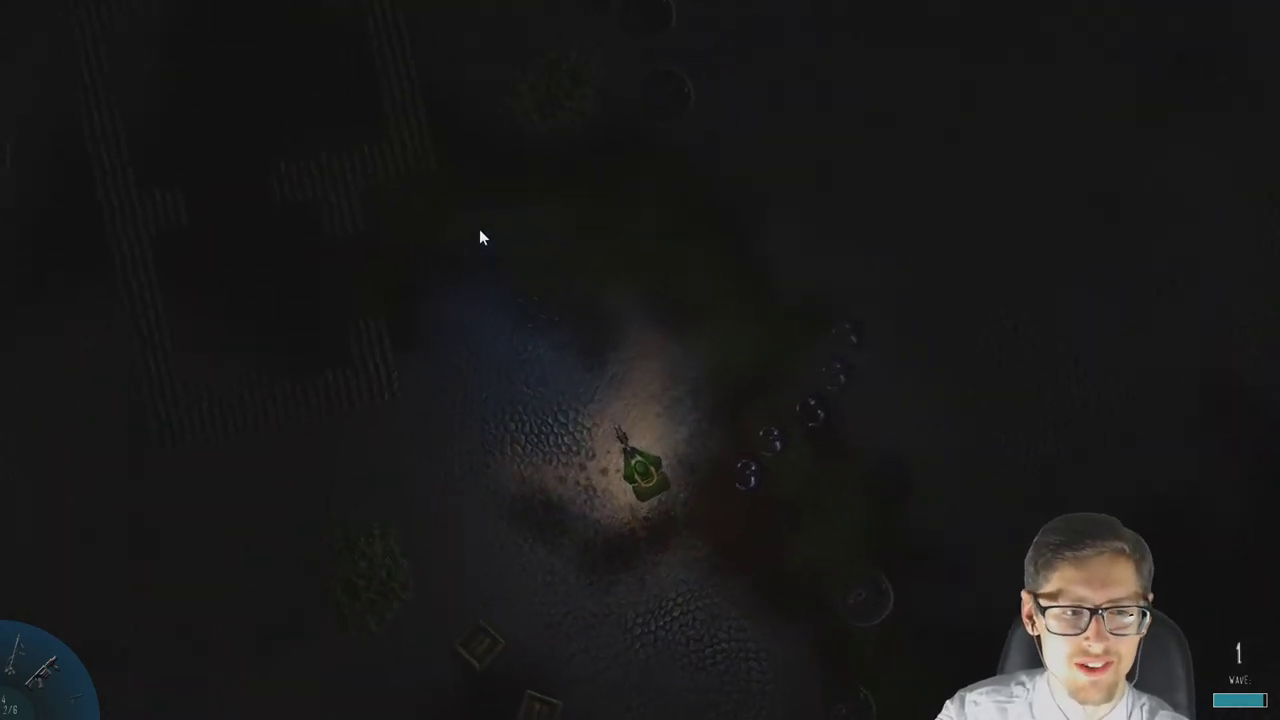
key(w)
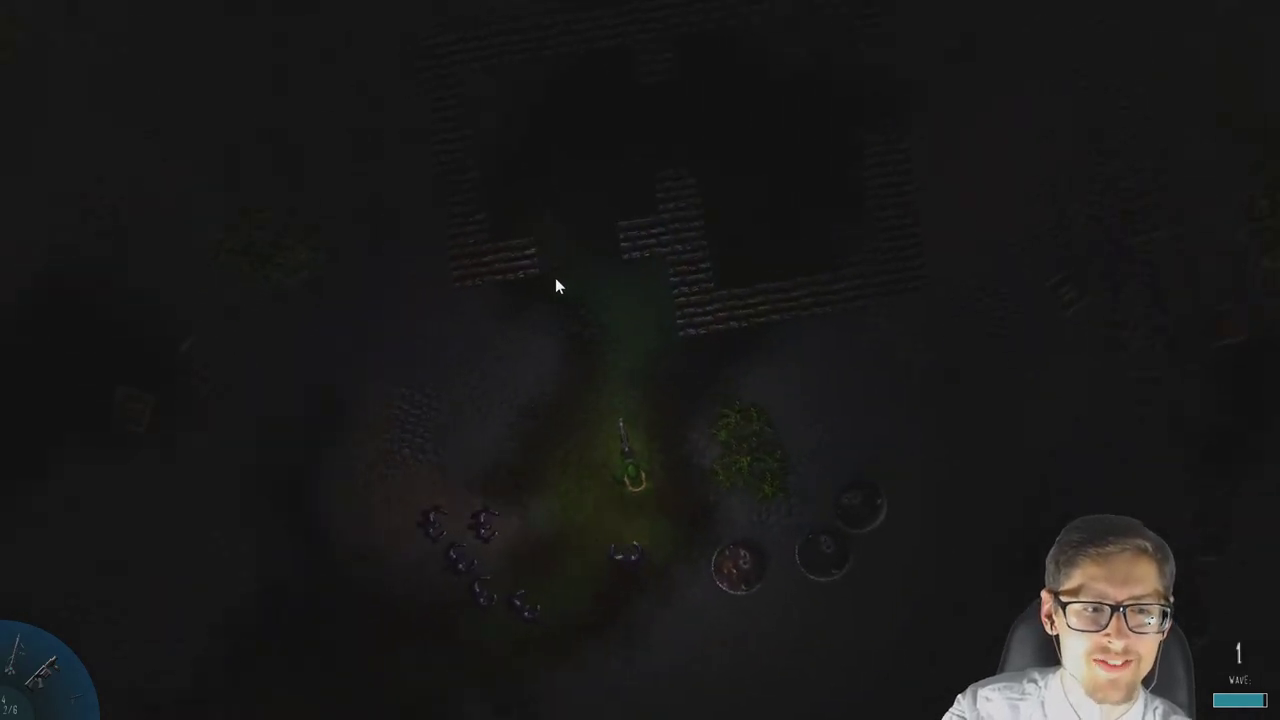
key(d)
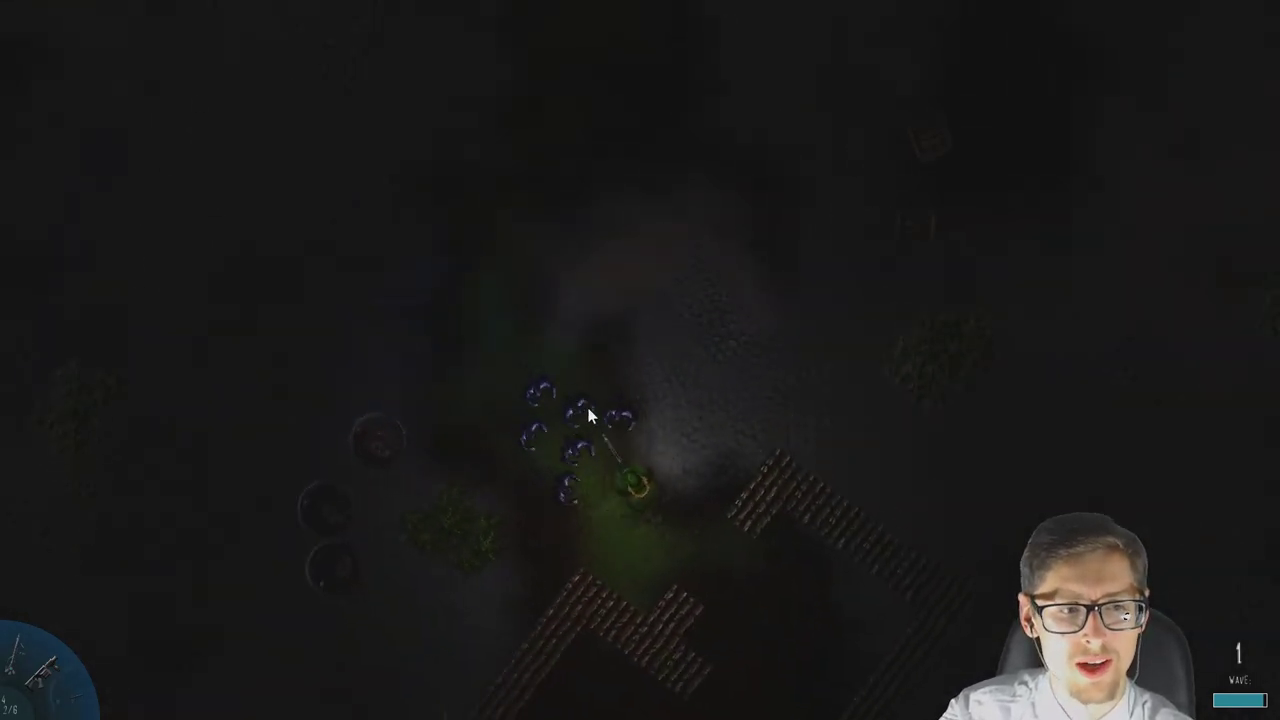
key(w)
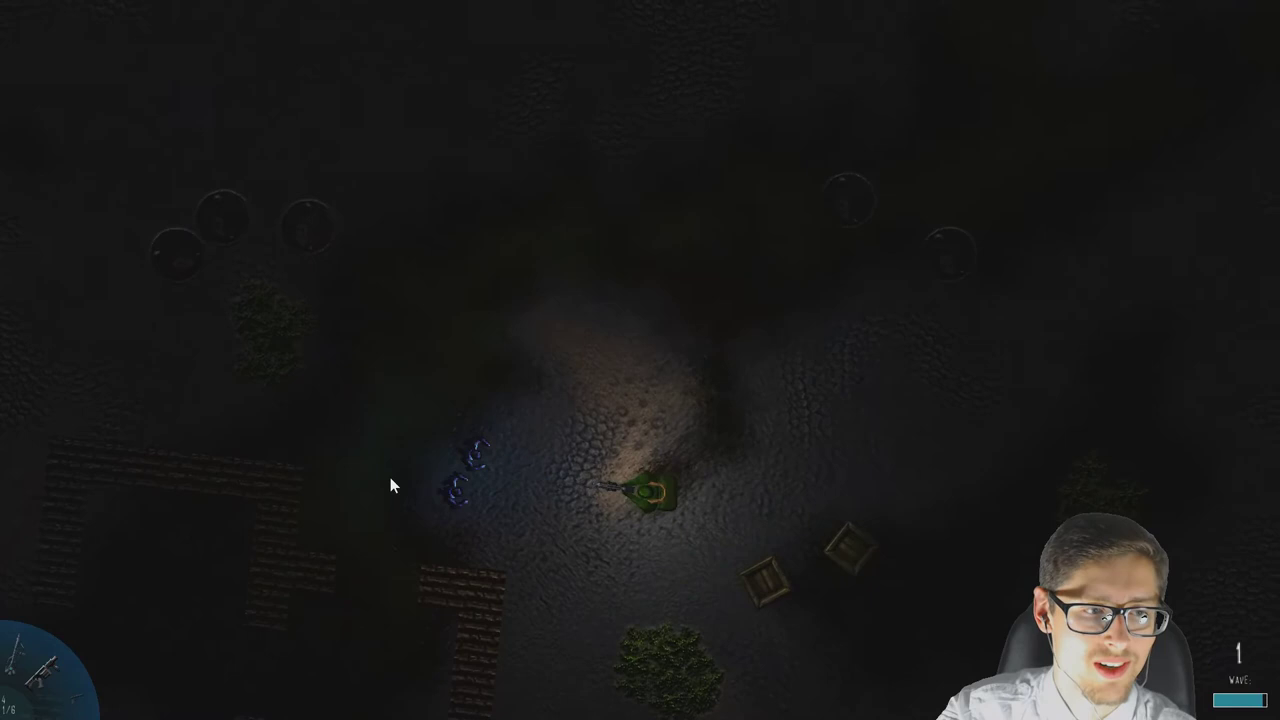
Shoot the blue enemies beside the tank and drive on past the crates and bush.
click(390, 477)
key(s)
key(d)
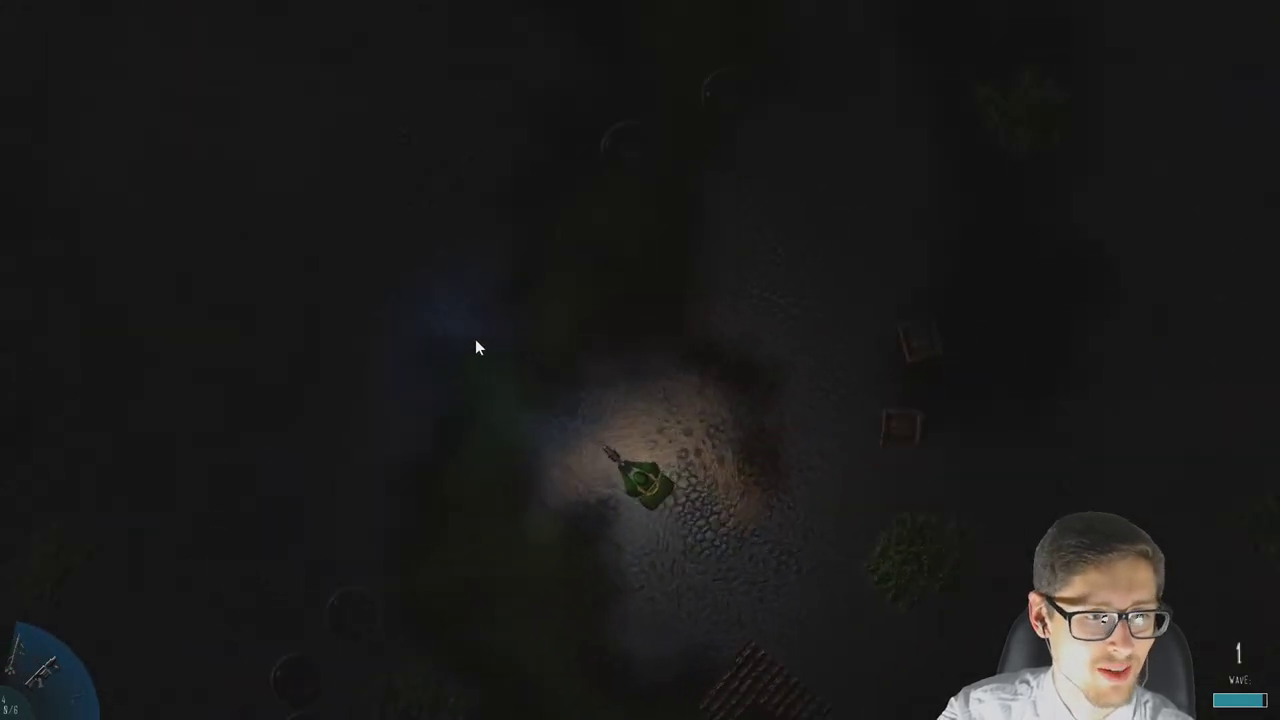
key(d)
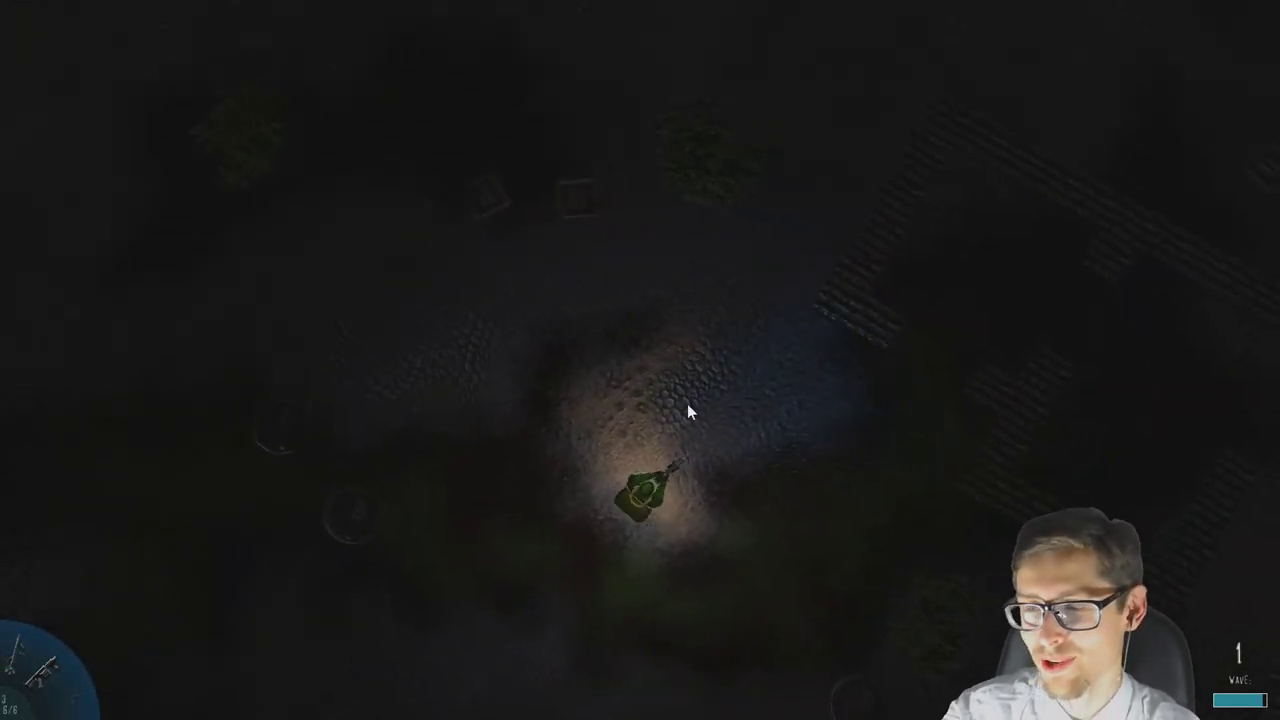
key(w)
key(w)
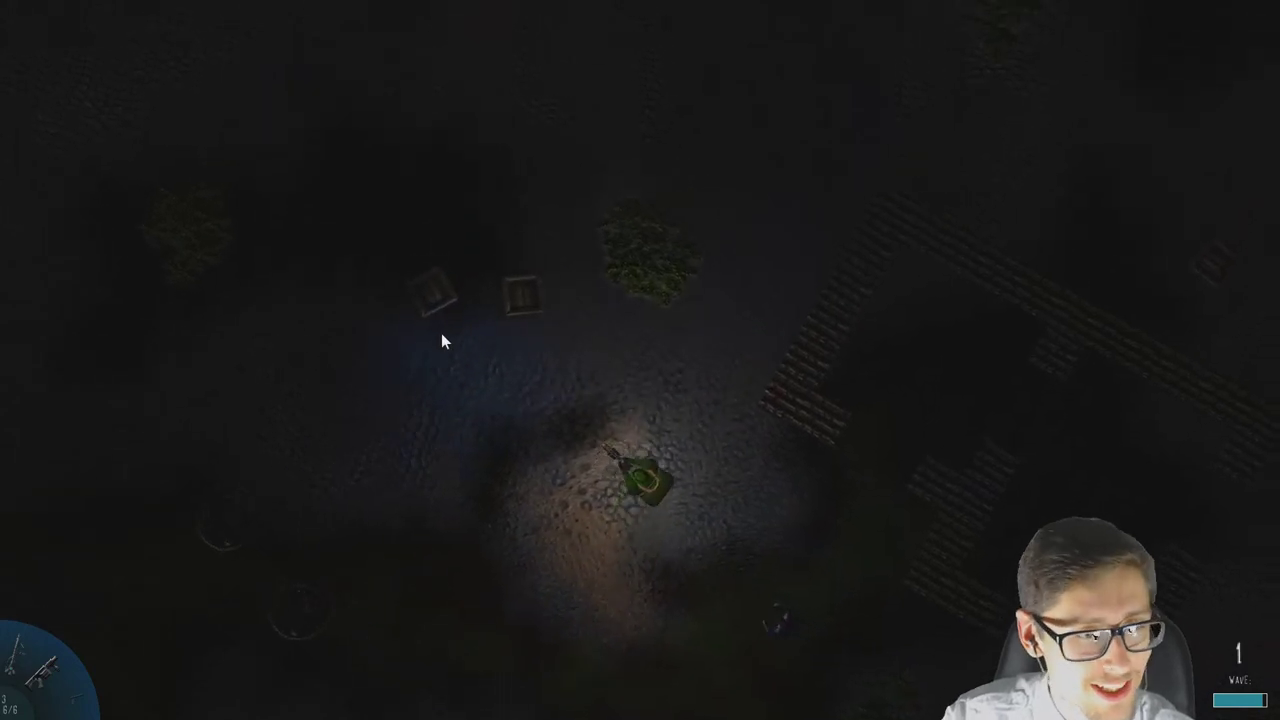
key(a)
key(w)
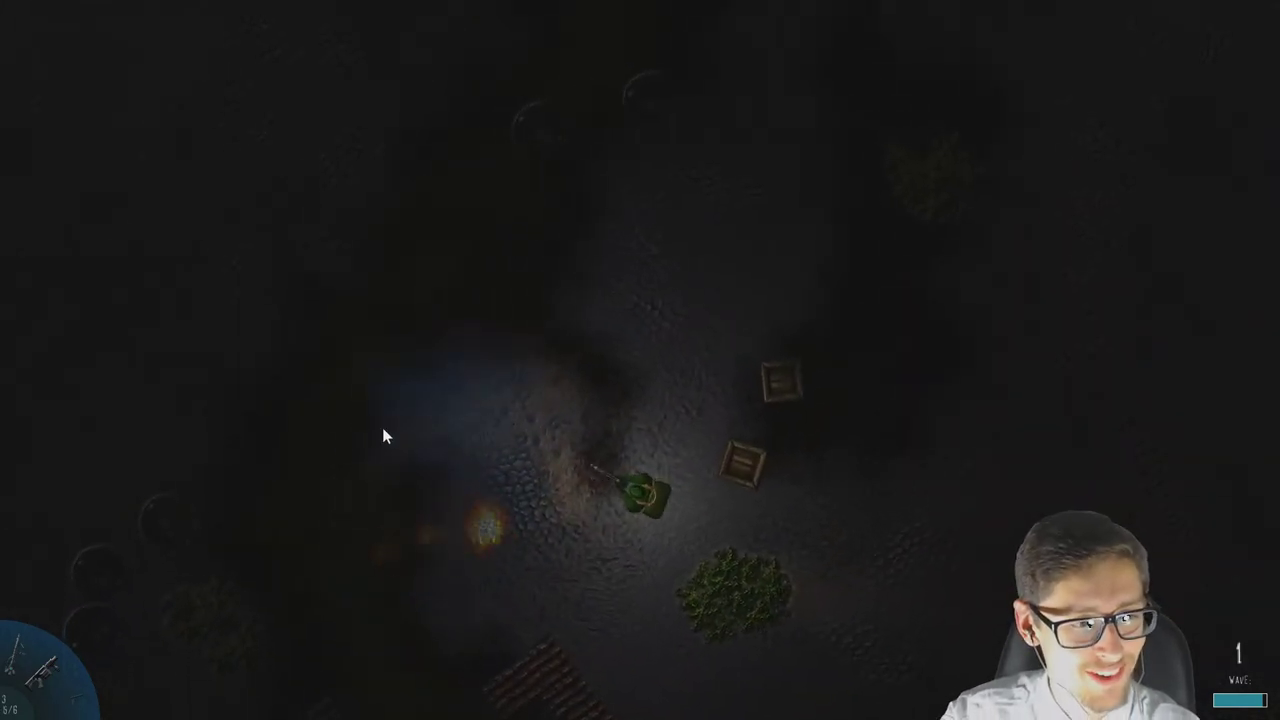
Drive the tank from the bush into the brick building's left and middle rooms.
key(s)
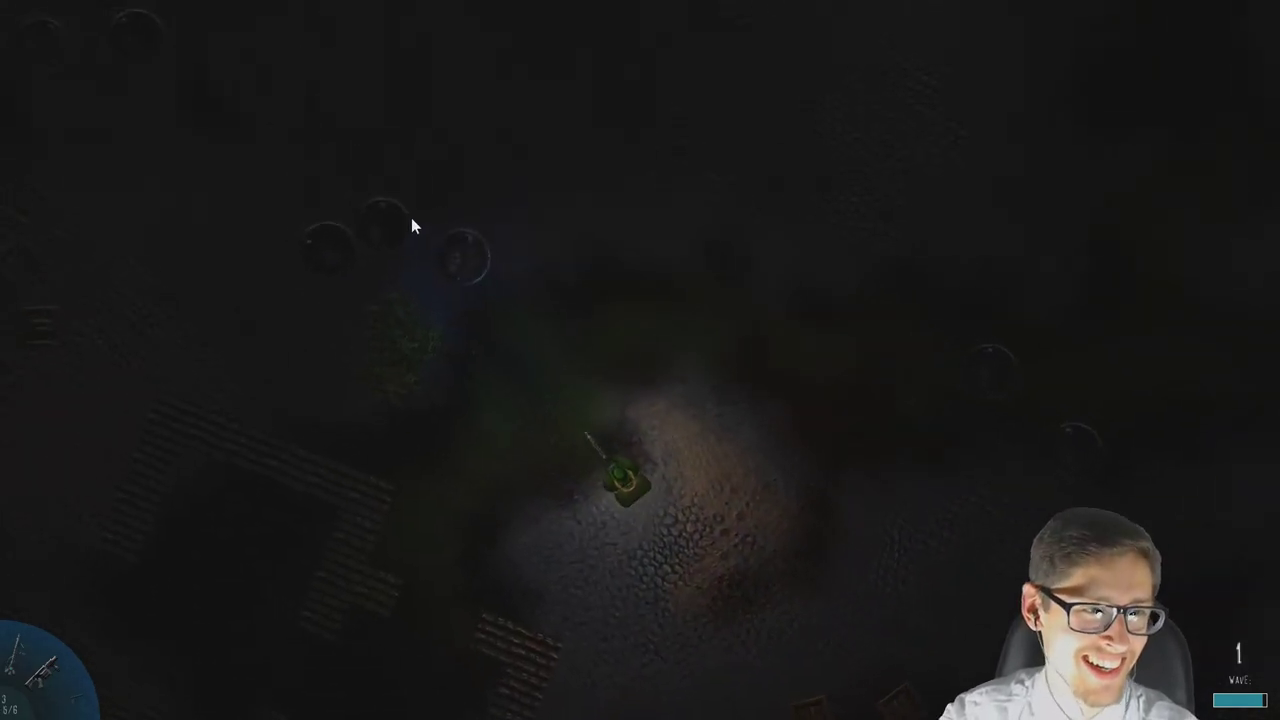
key(w)
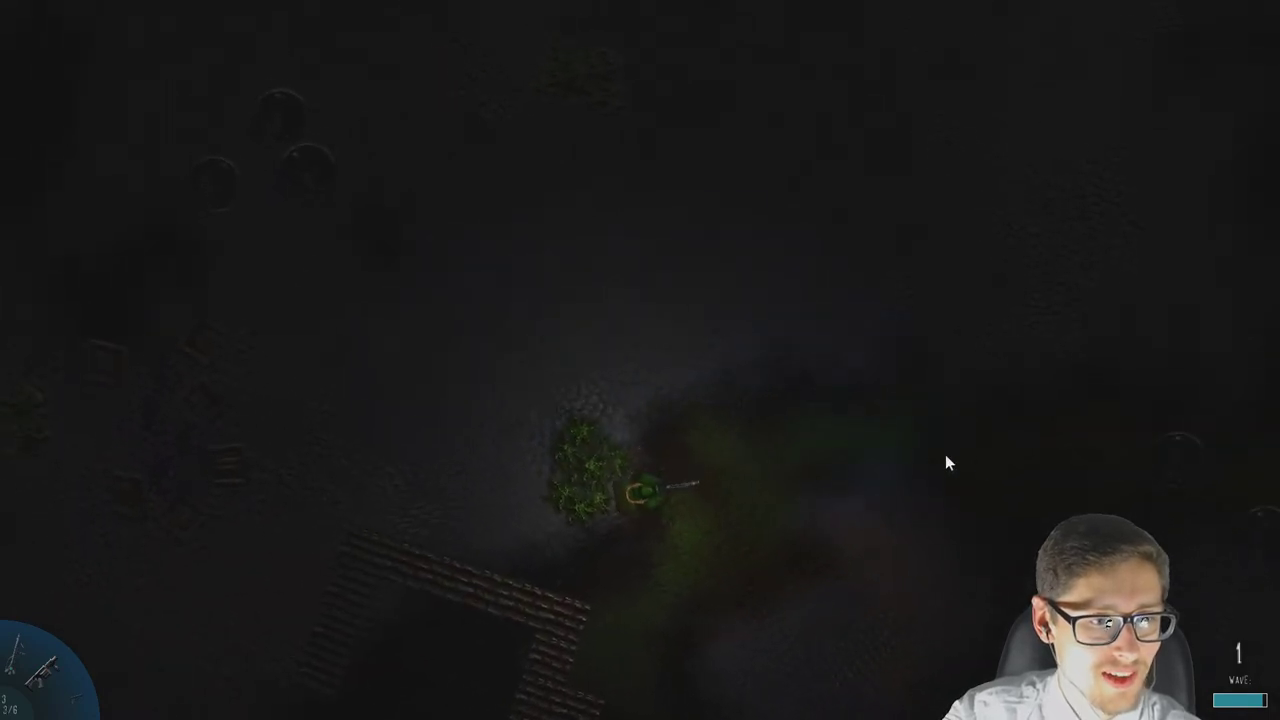
key(w)
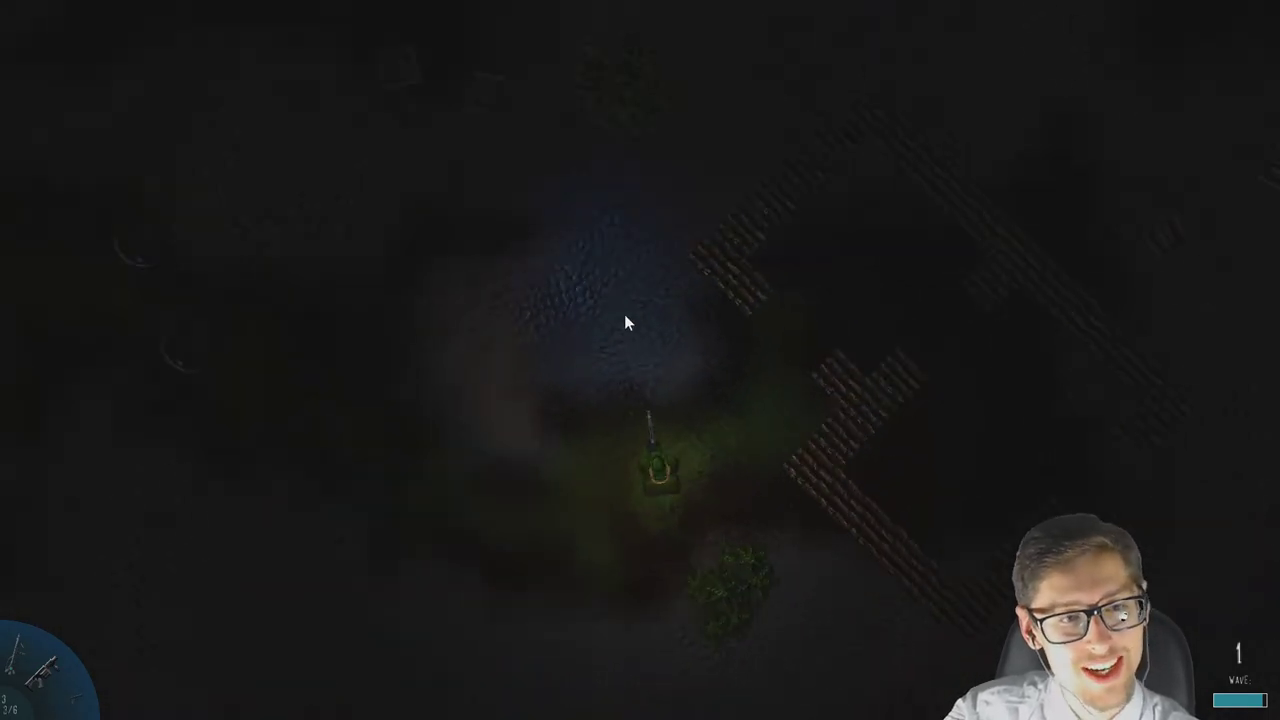
key(w)
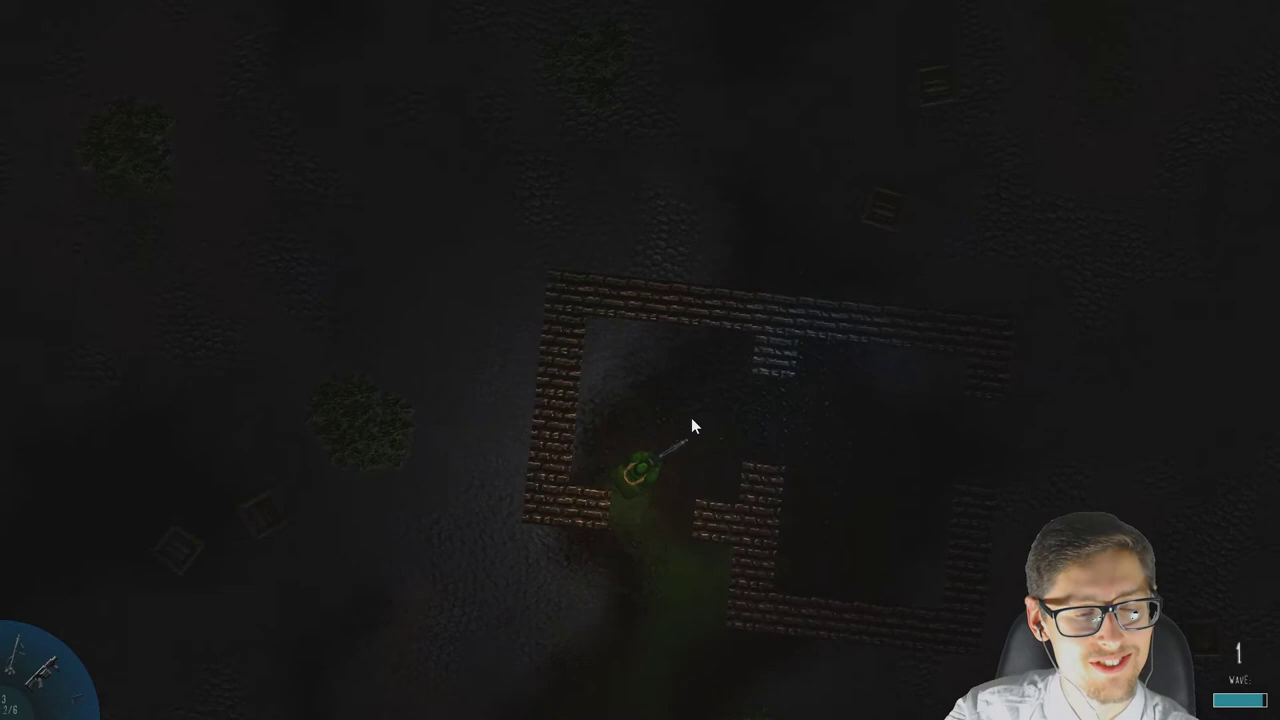
key(d)
key(w)
key(a)
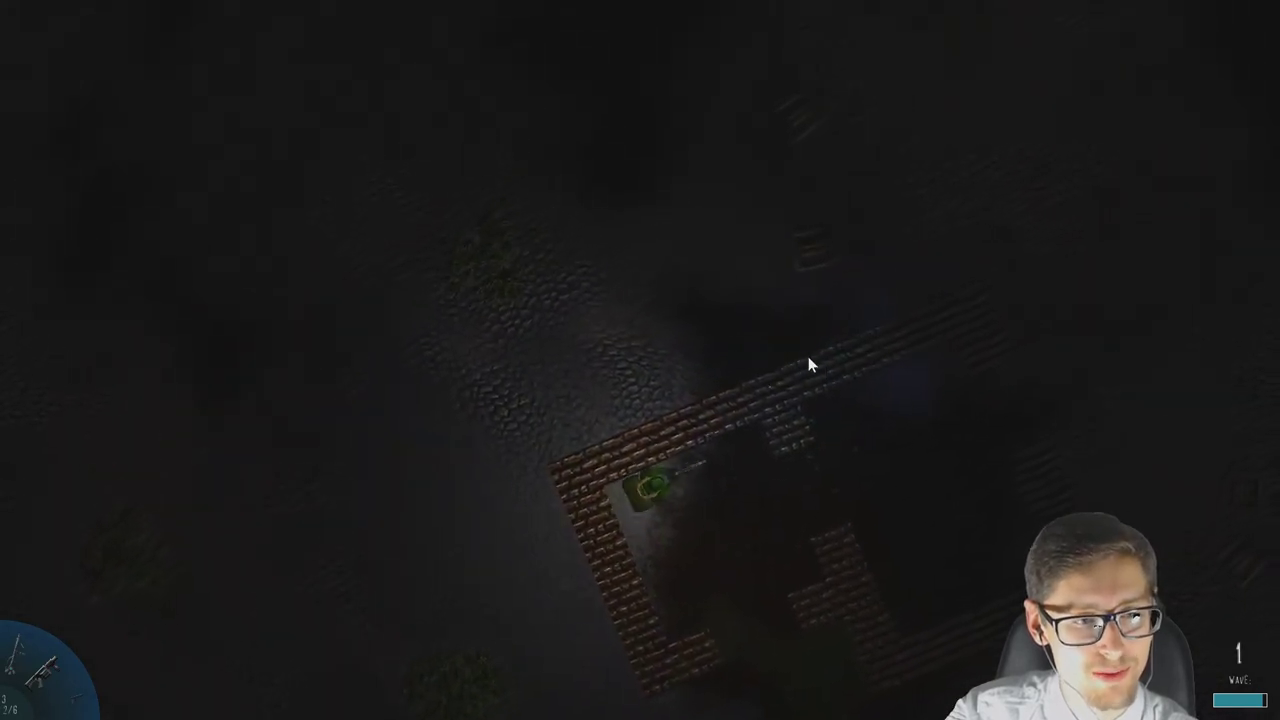
Drive along the building's right wall, turn inside, and exit the building.
key(d)
key(w)
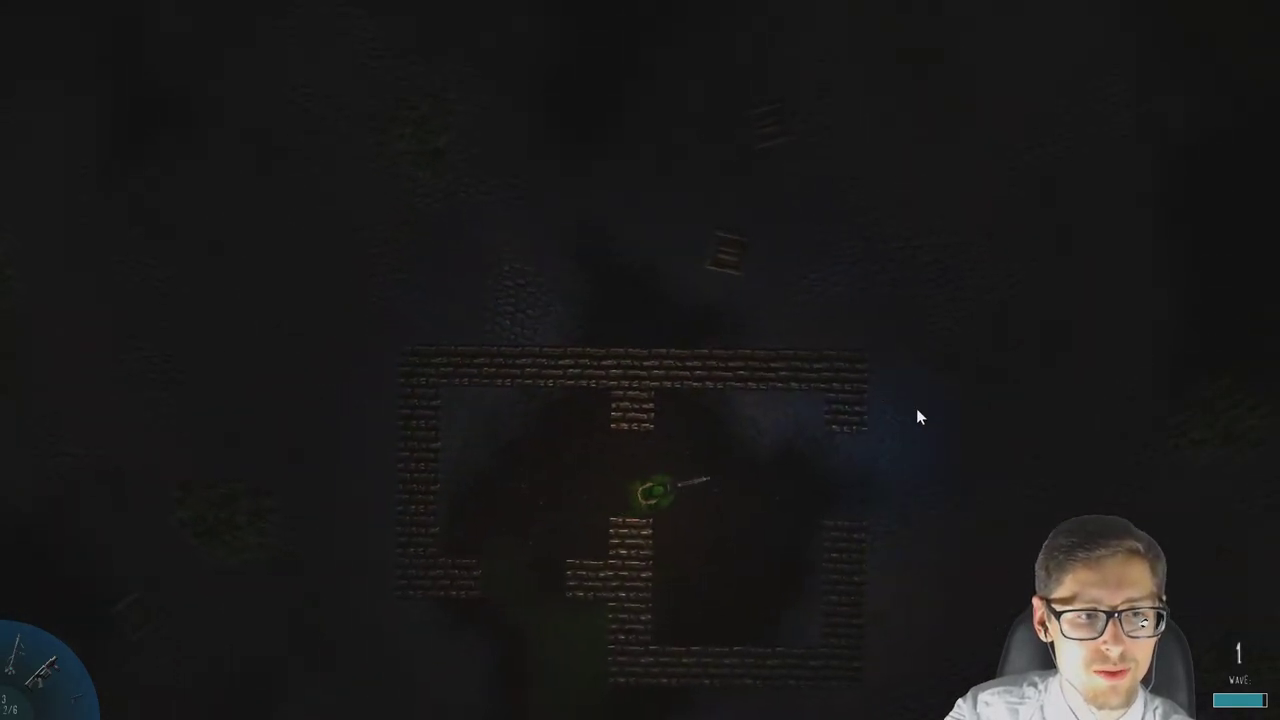
key(a)
key(w)
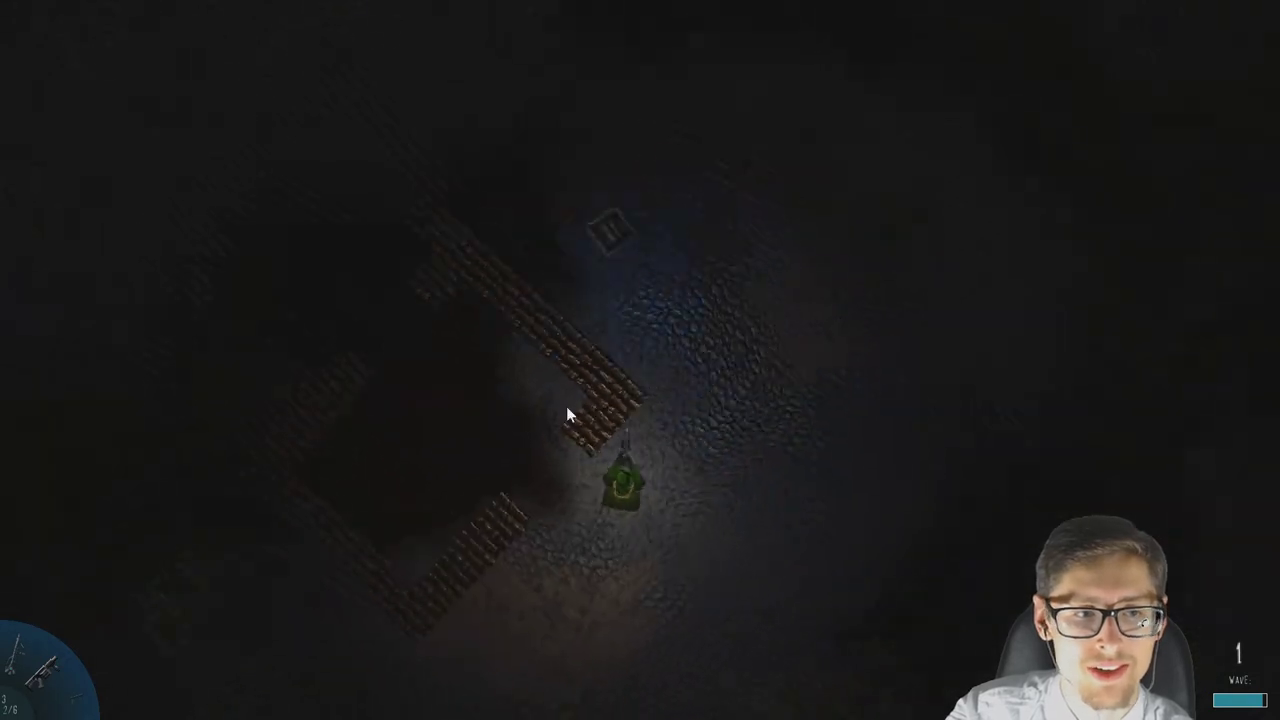
key(w)
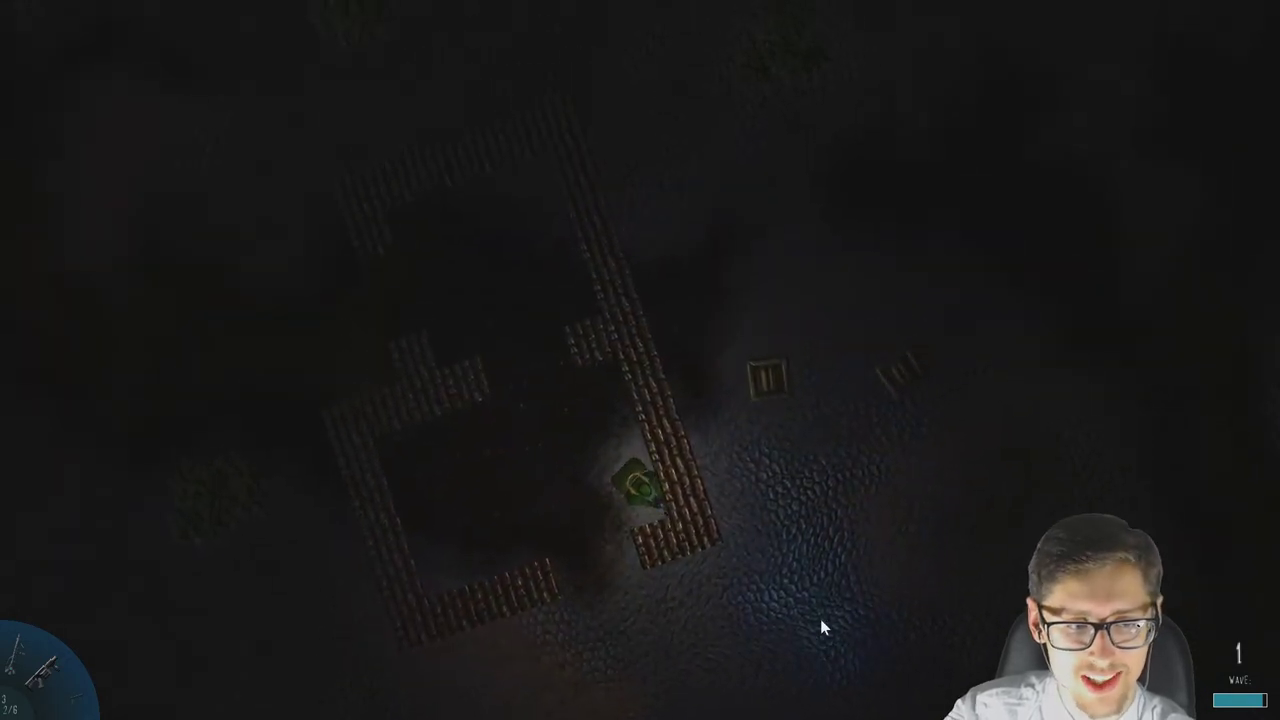
key(d)
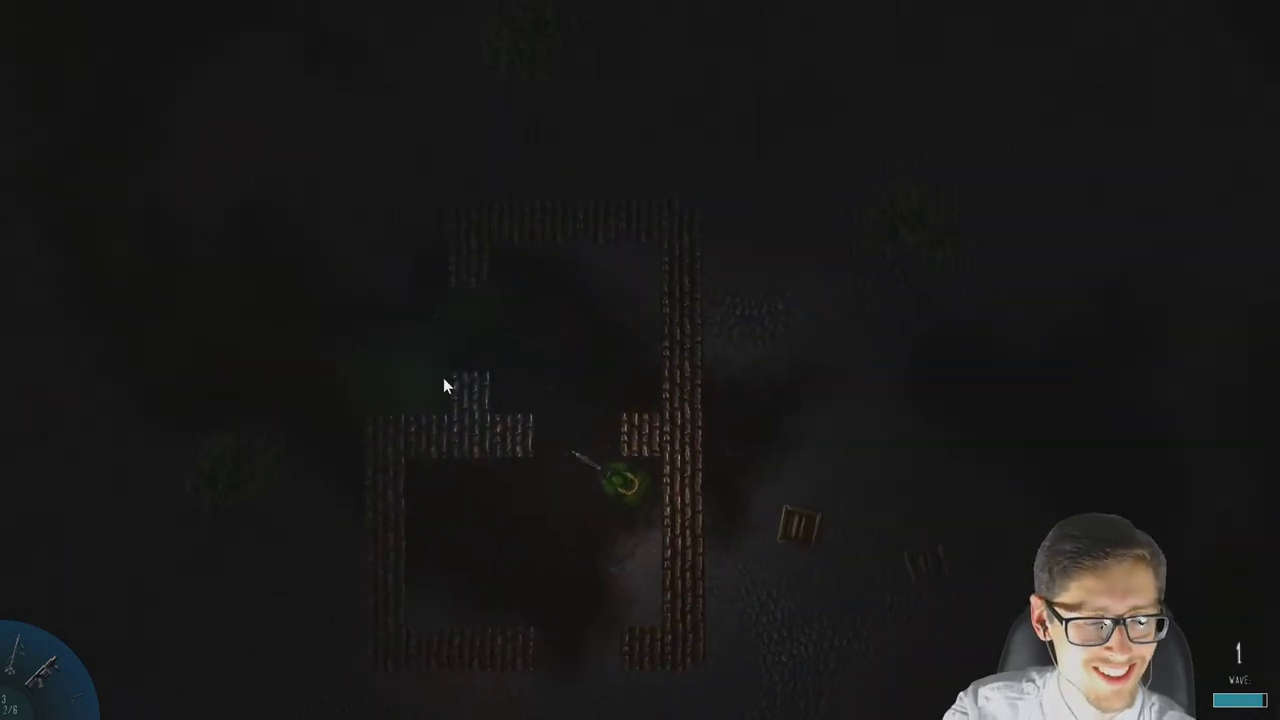
key(w)
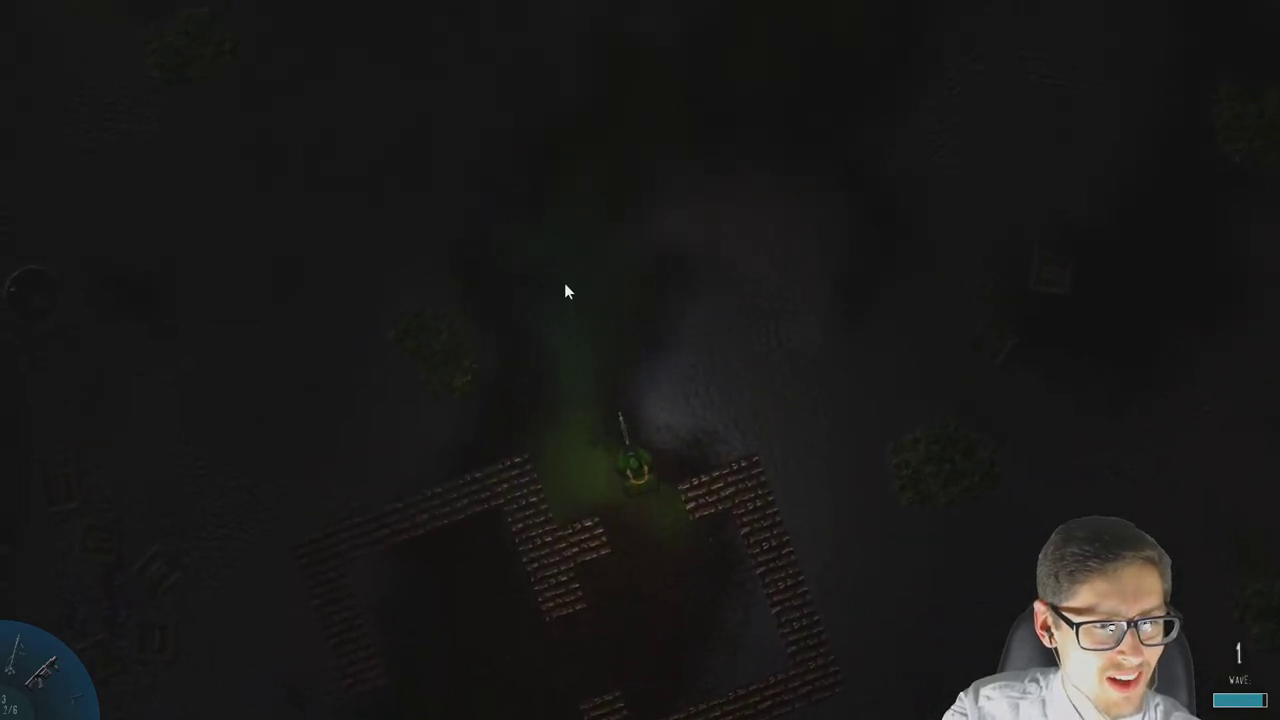
Shoot the crates near the bush and turn so the building lies to the tank's right.
key(a)
key(d)
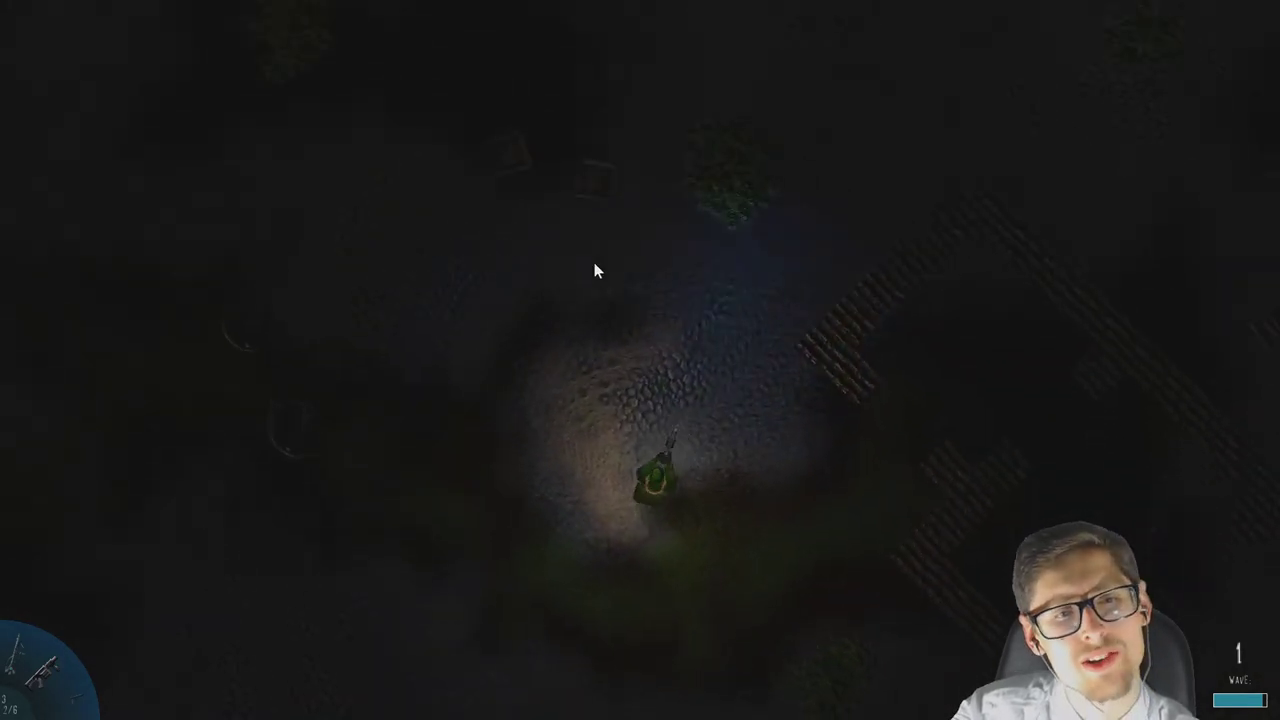
click(360, 590)
key(w)
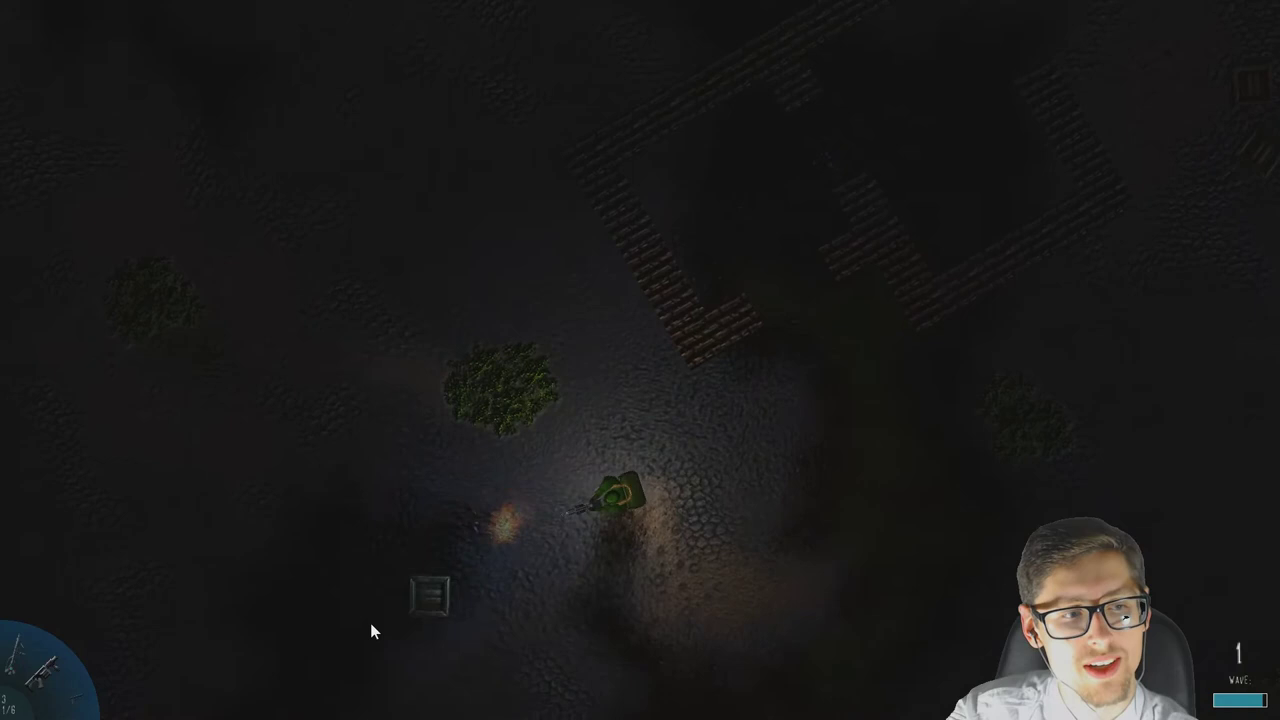
key(a)
key(d)
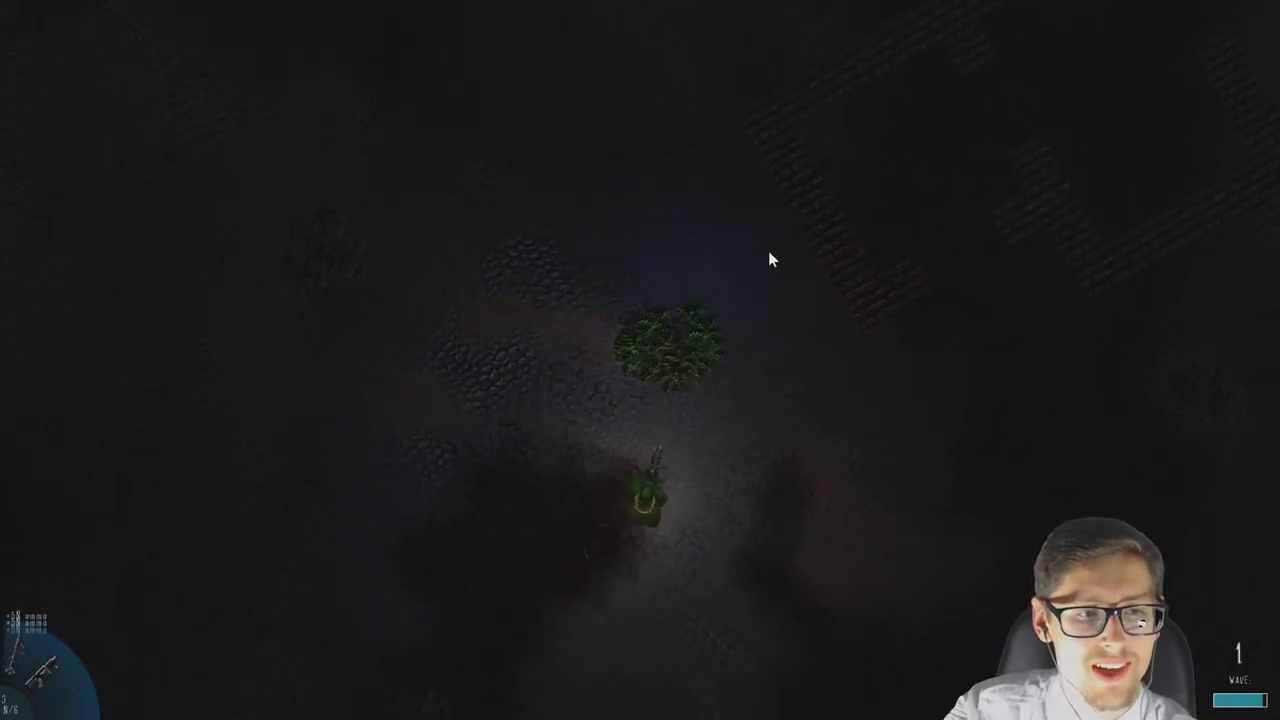
Drive away from the circling enemy, past the bush and back toward the building.
key(s)
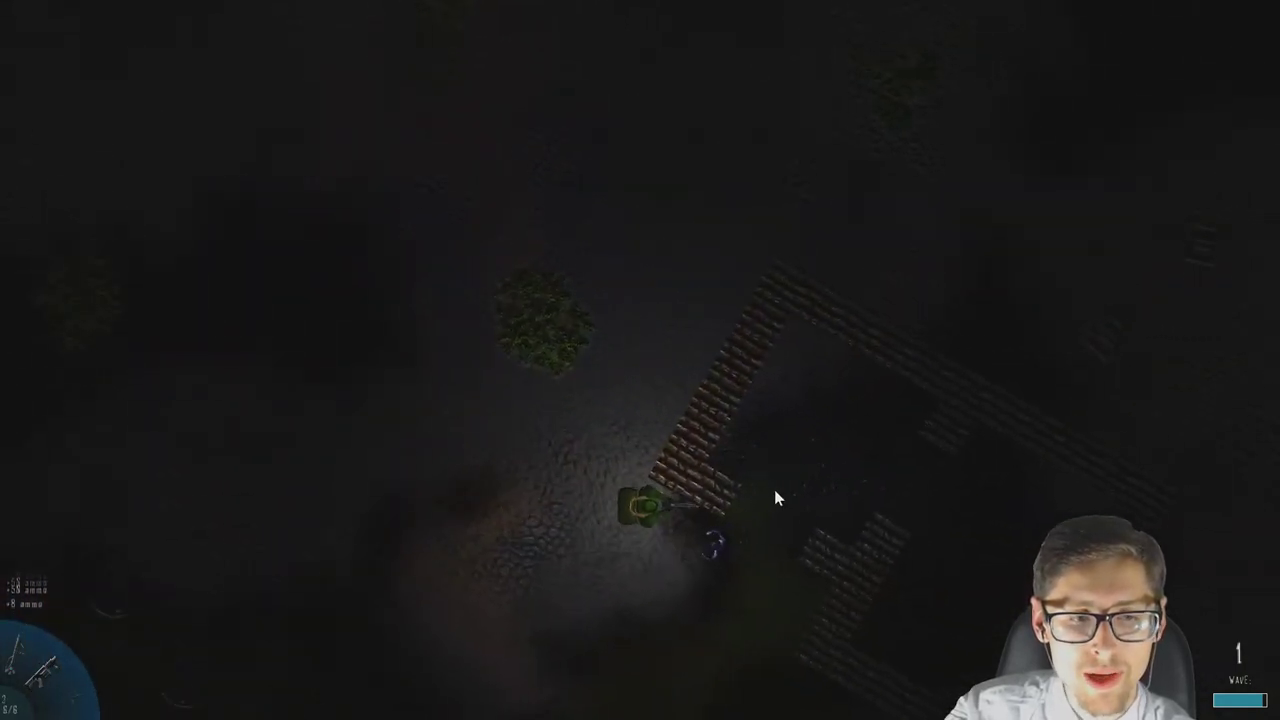
key(d)
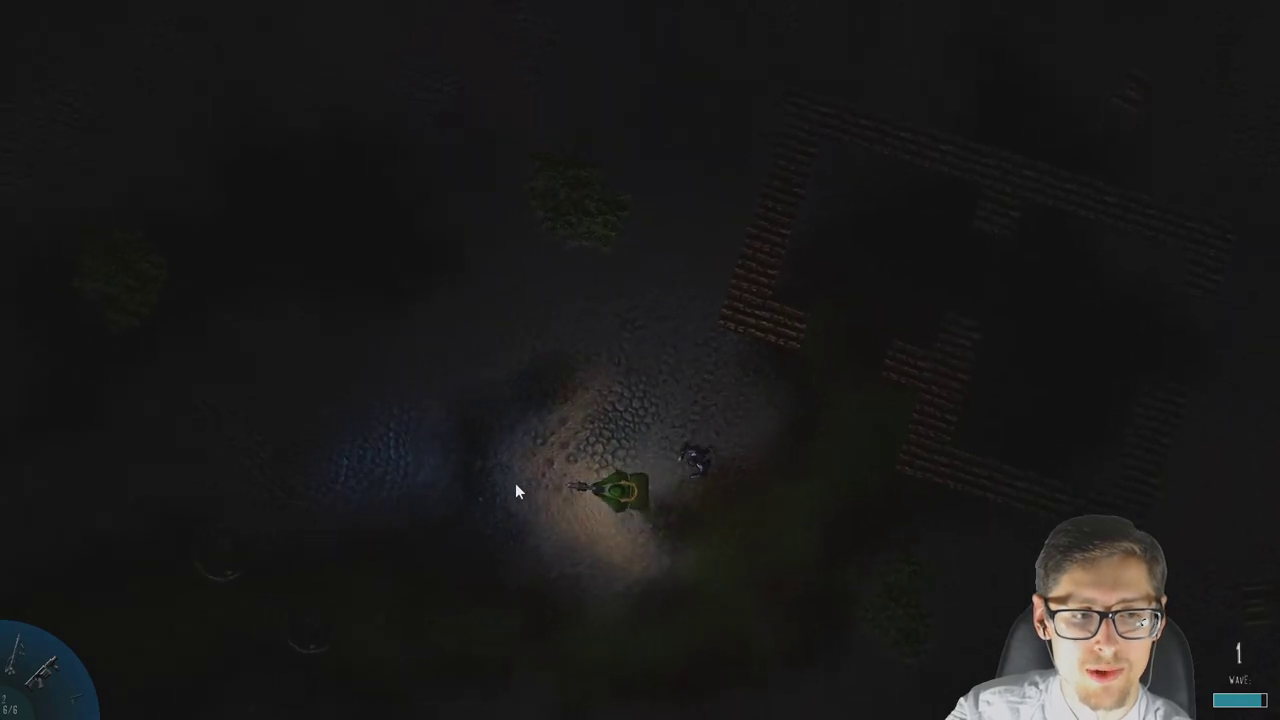
key(w)
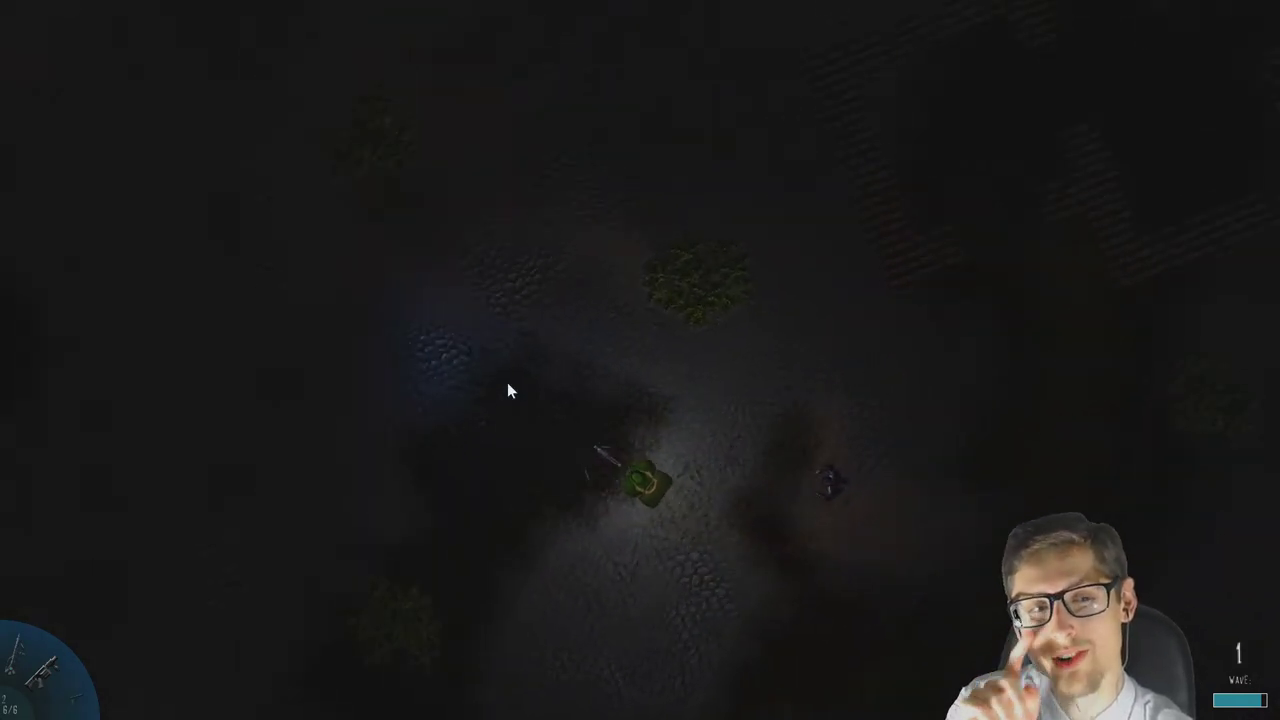
key(w)
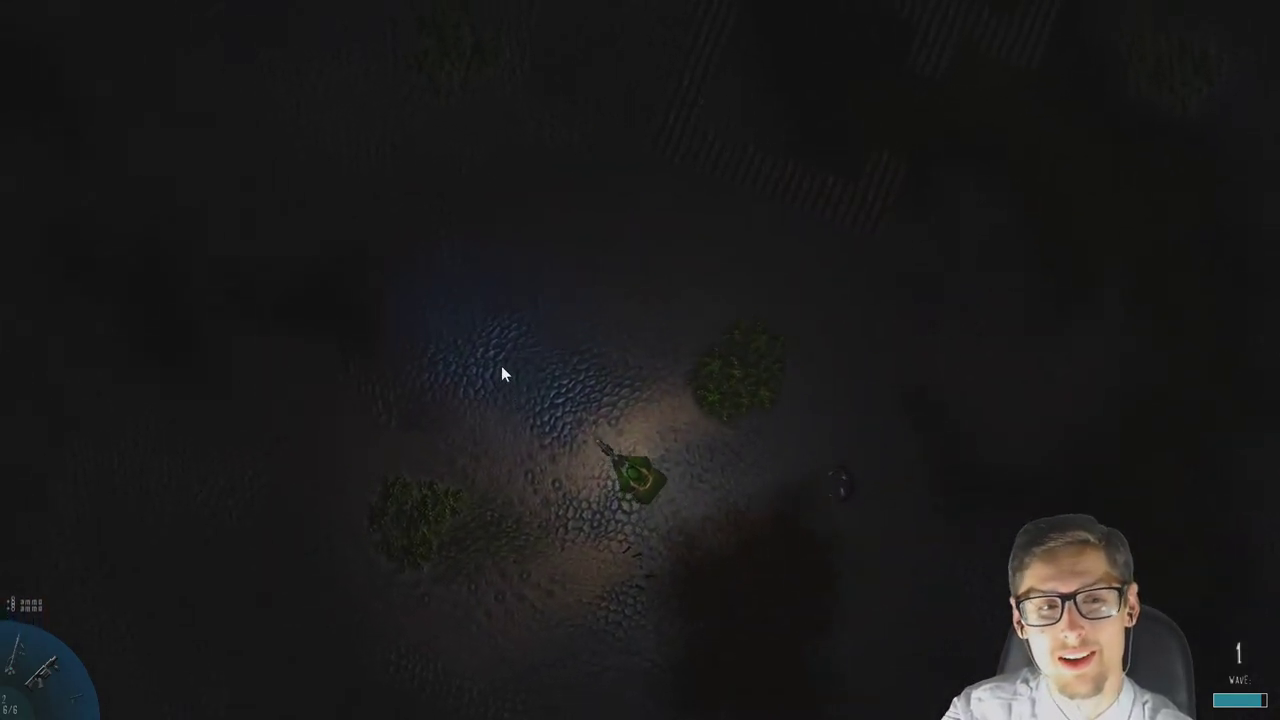
key(w)
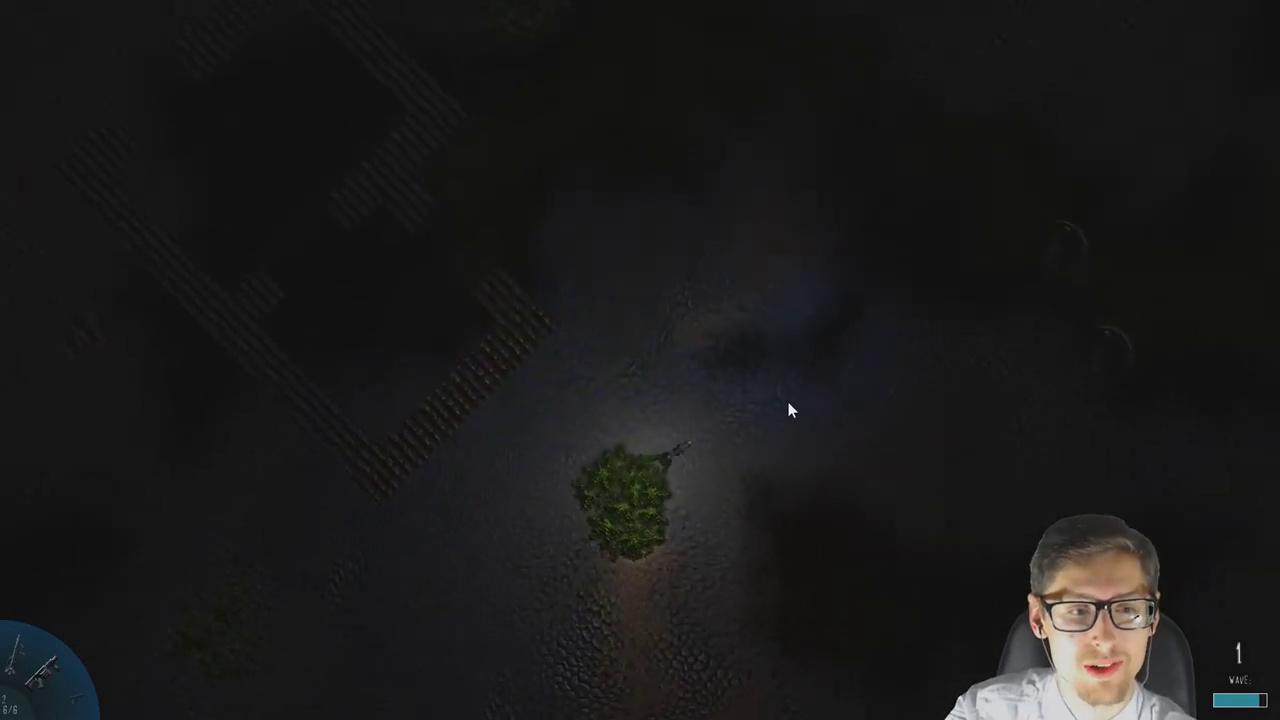
key(w)
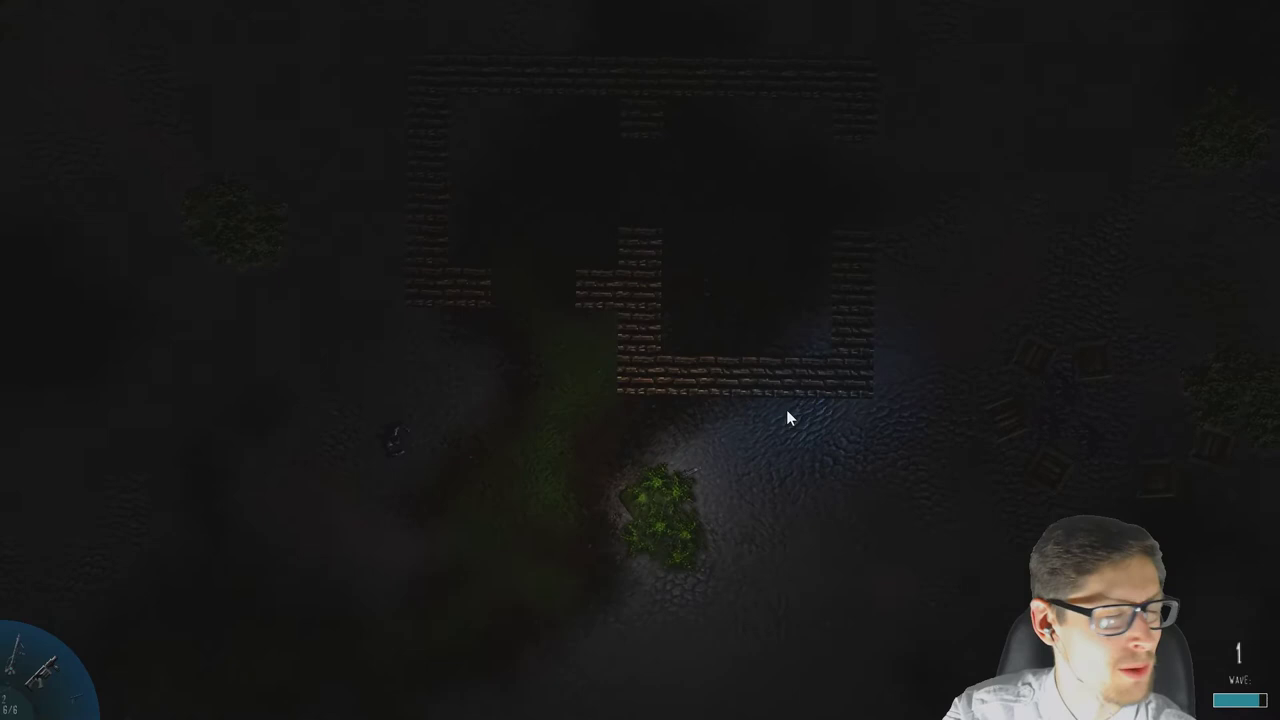
Swing the tank around below the building, turning repeatedly to line up with it.
key(d)
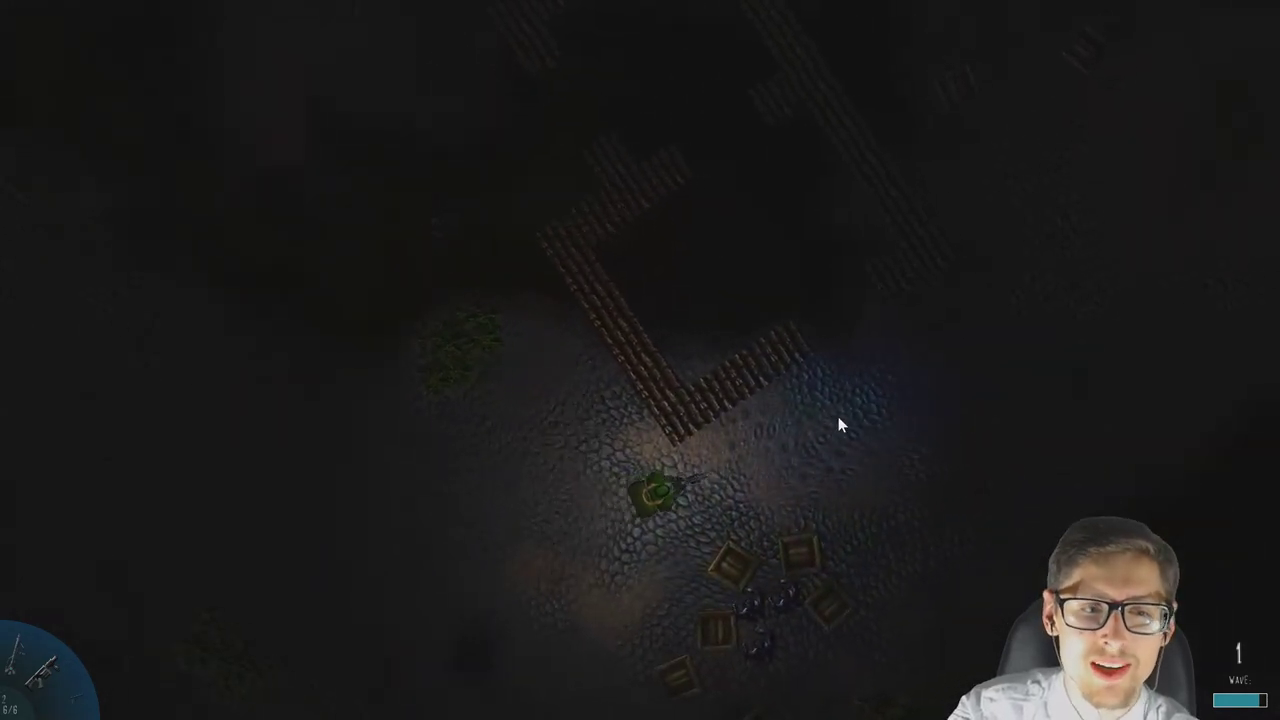
key(a)
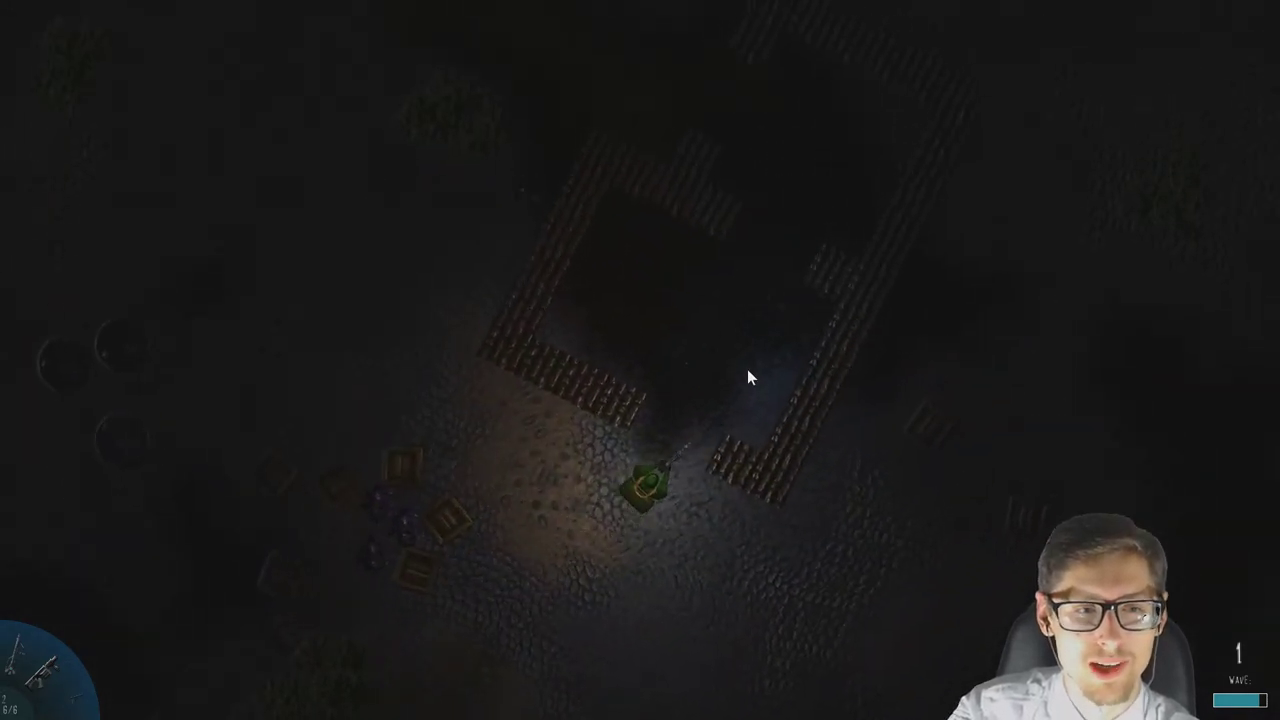
key(d)
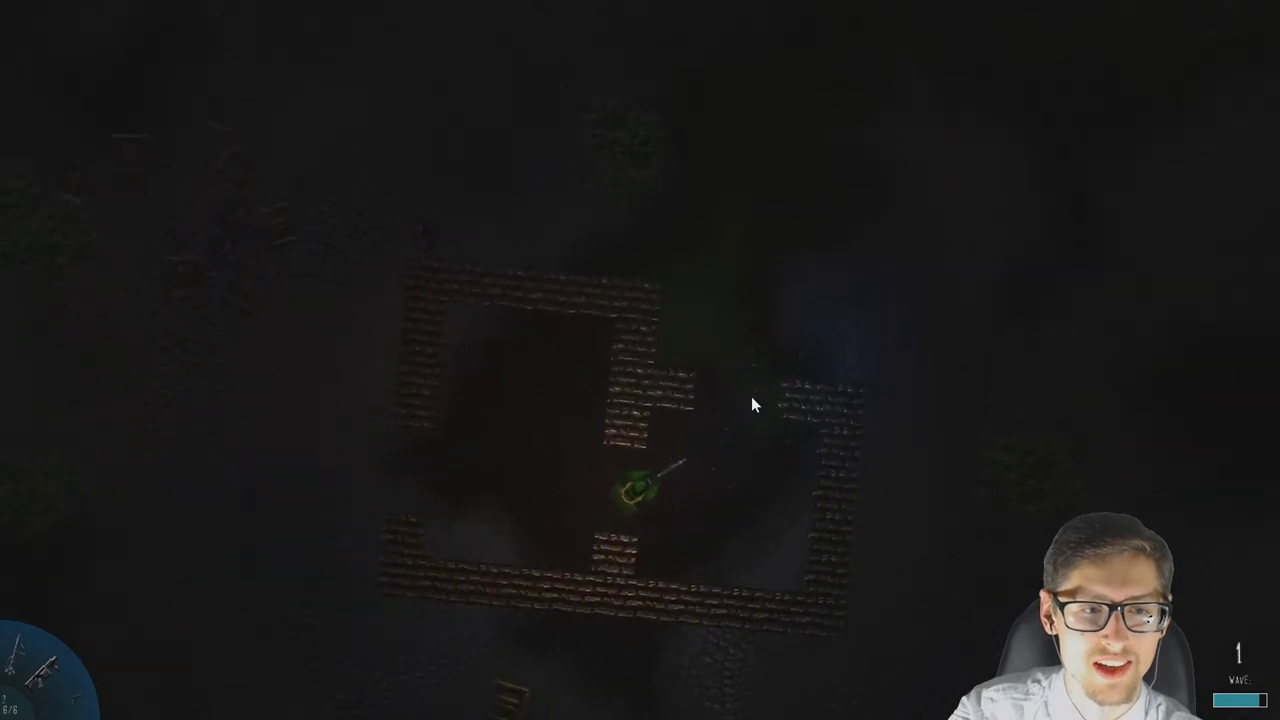
key(a)
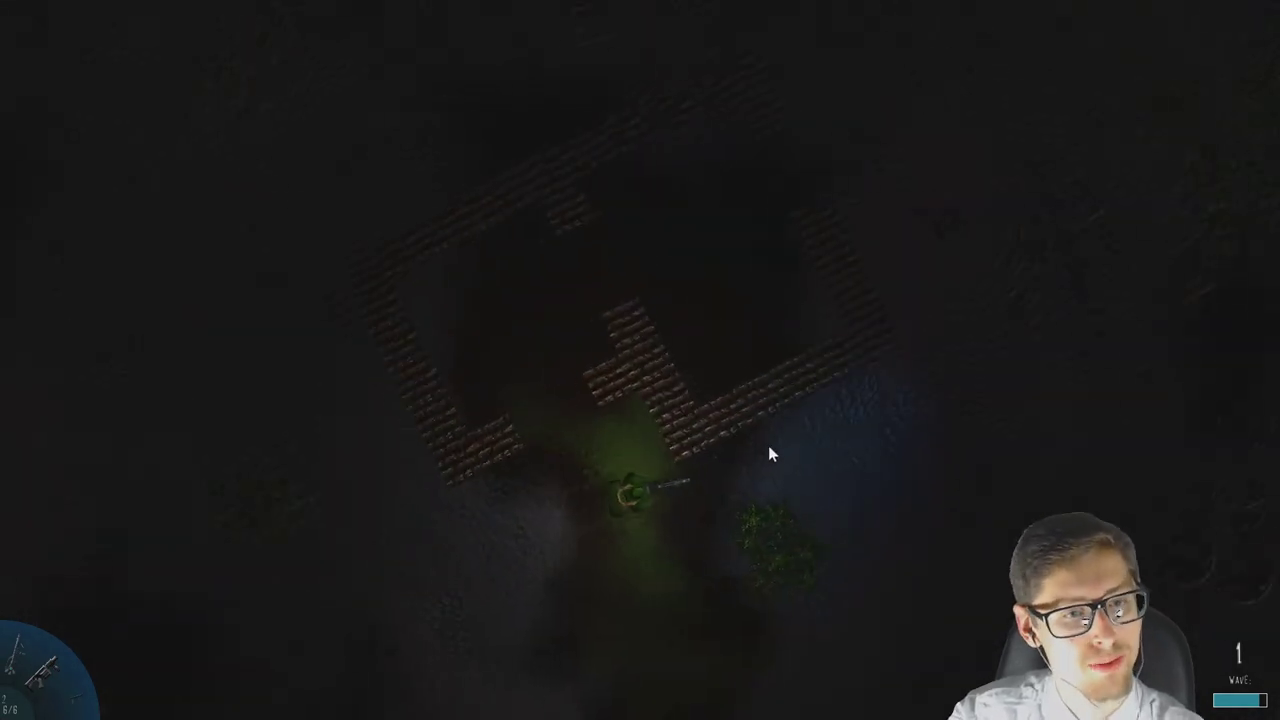
key(a)
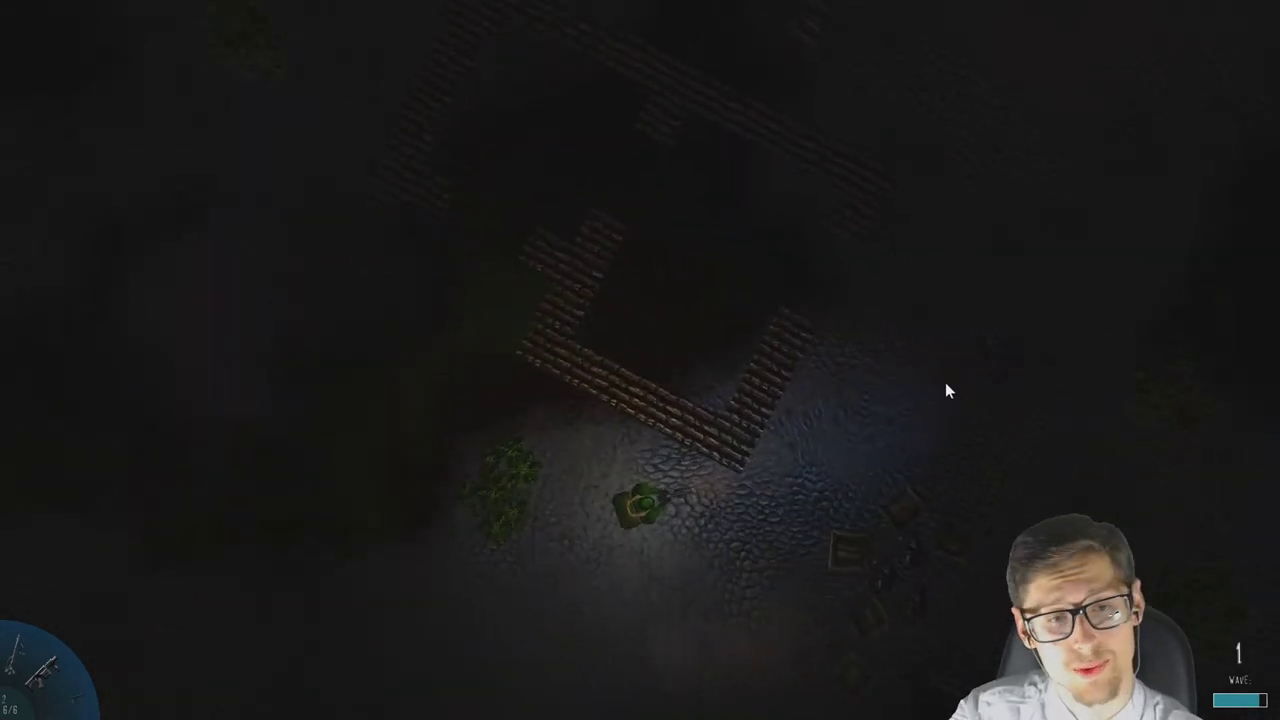
key(d)
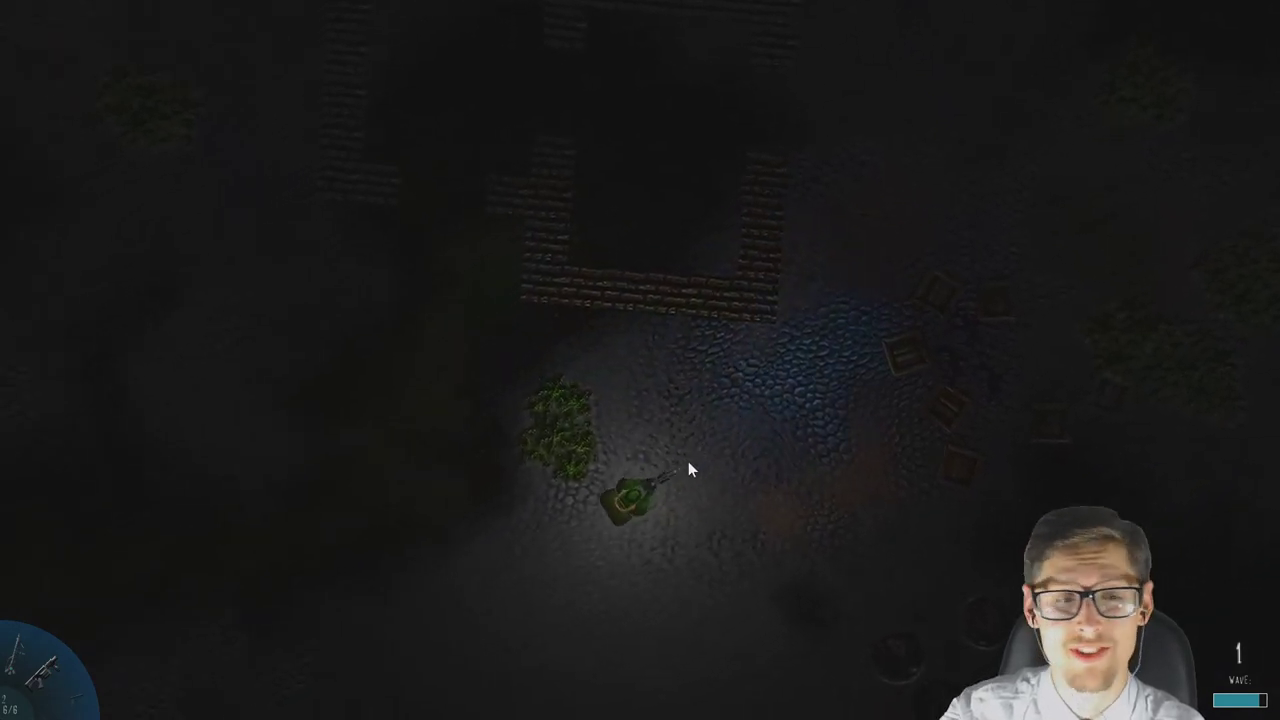
key(a)
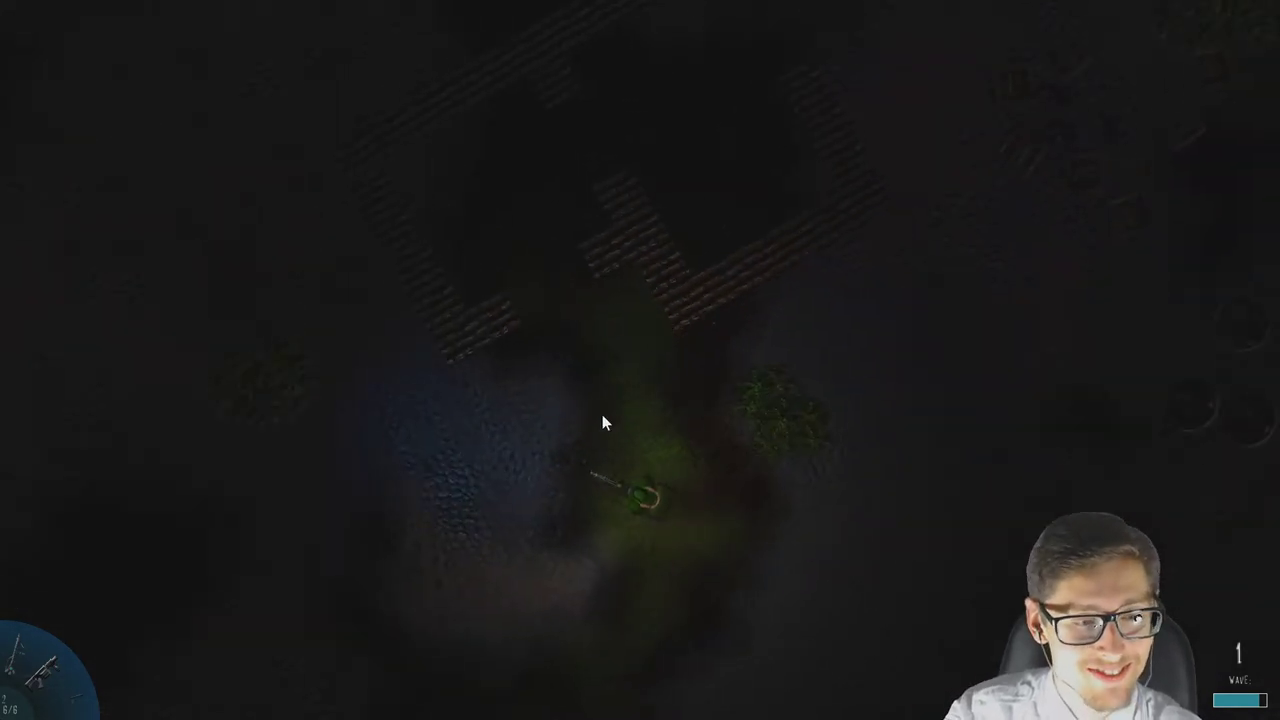
key(a)
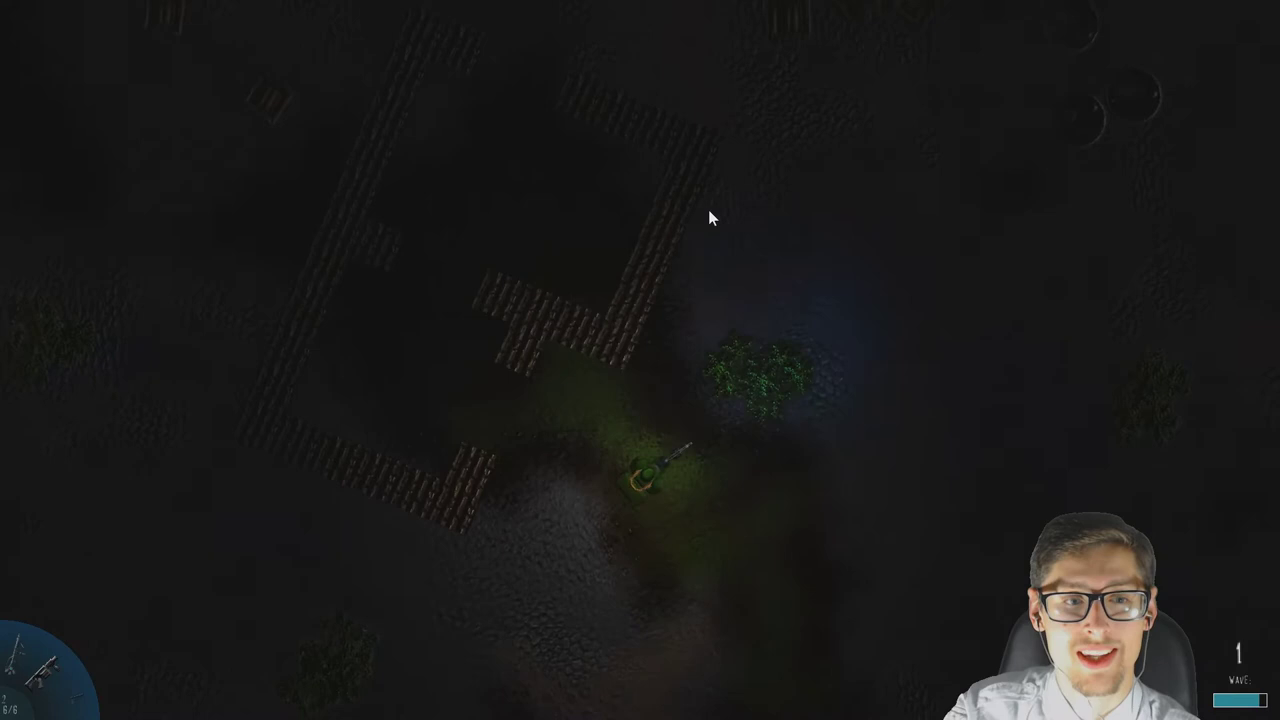
key(a)
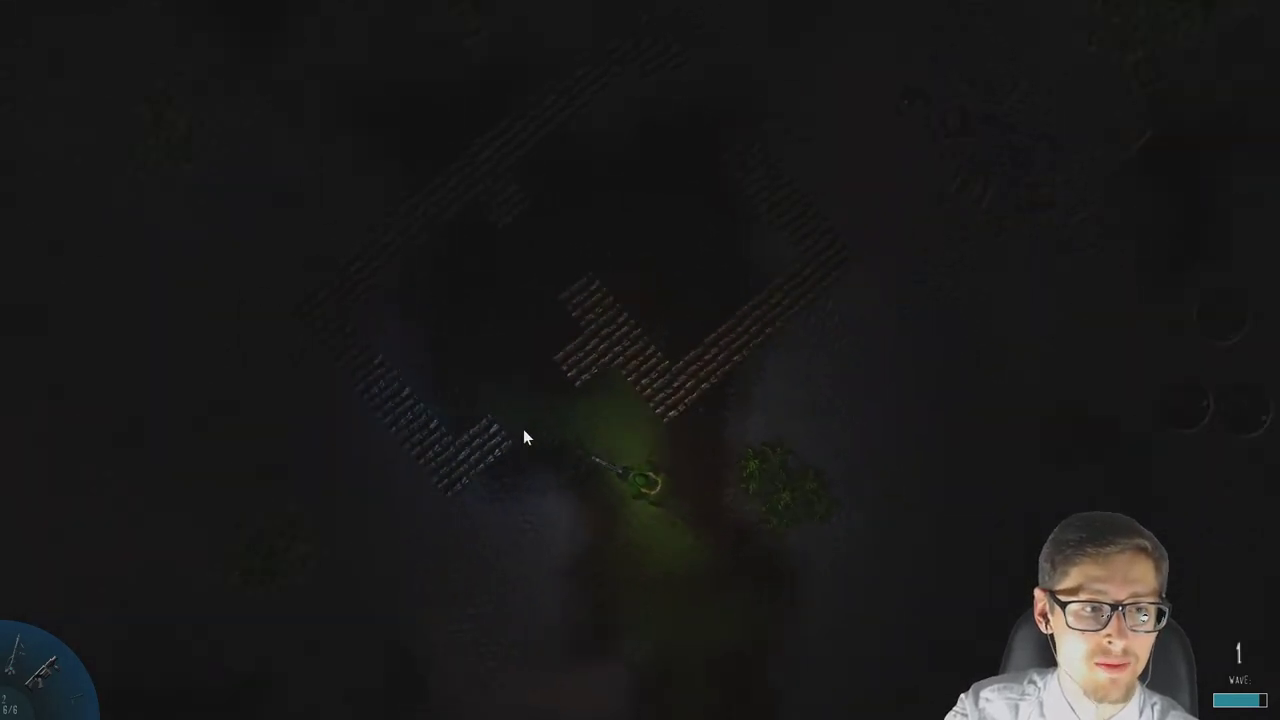
Keep turning the tank in place beside the bush until it faces the crates.
key(d)
key(a)
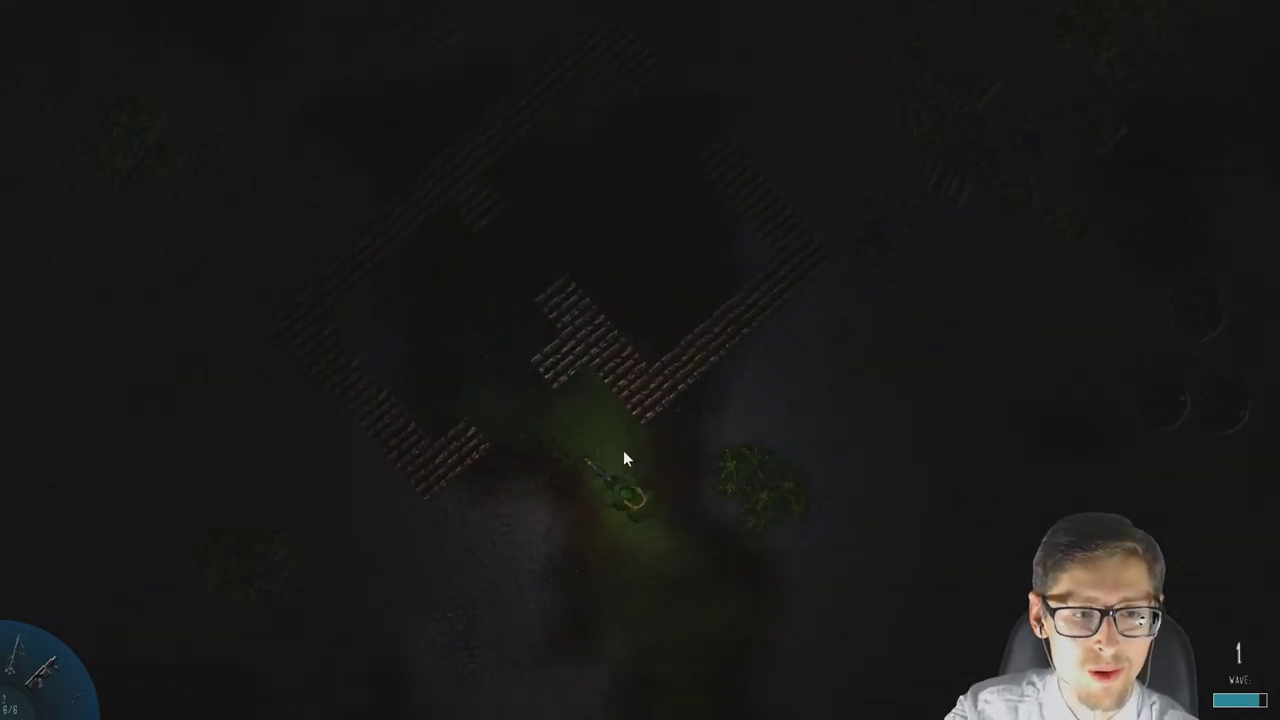
key(a)
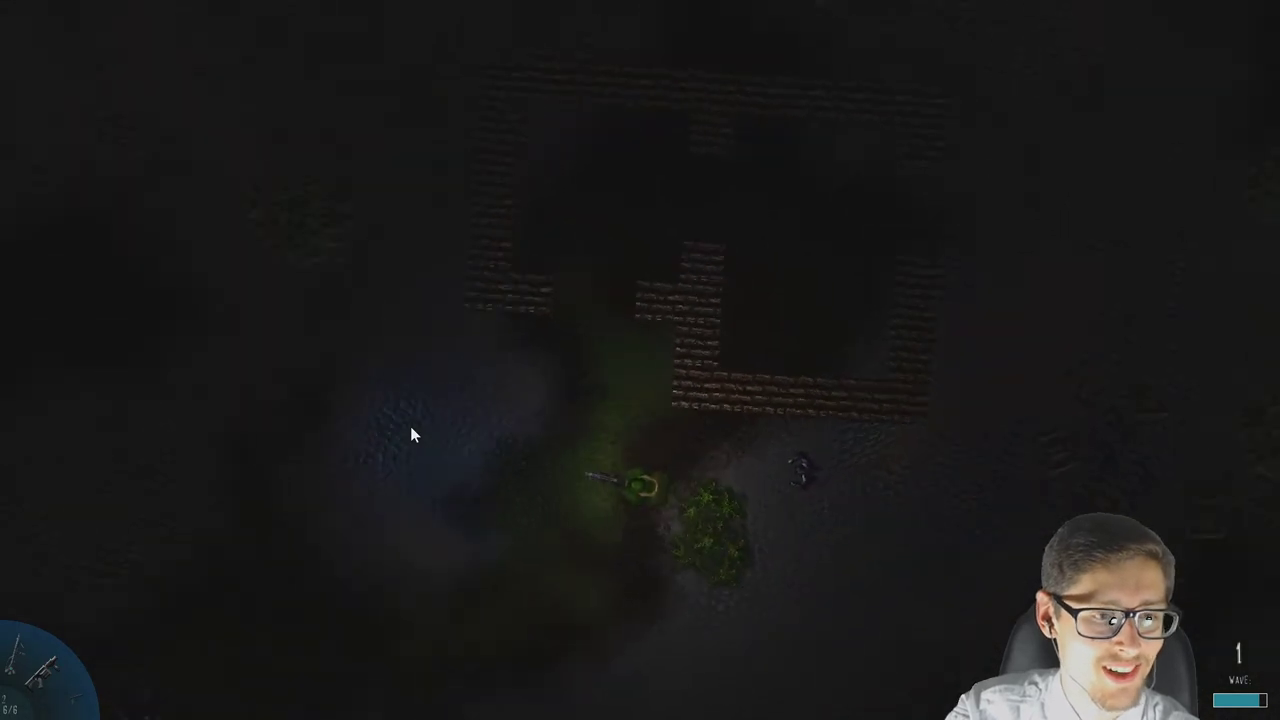
key(a)
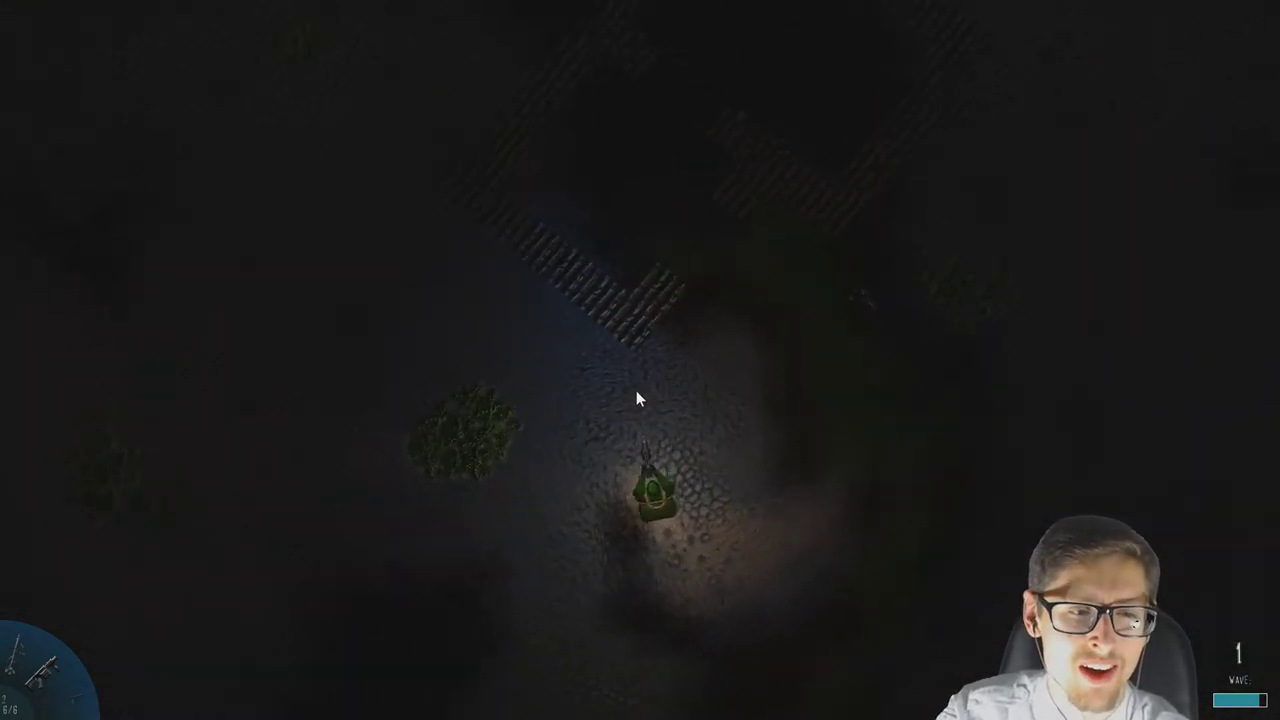
key(d)
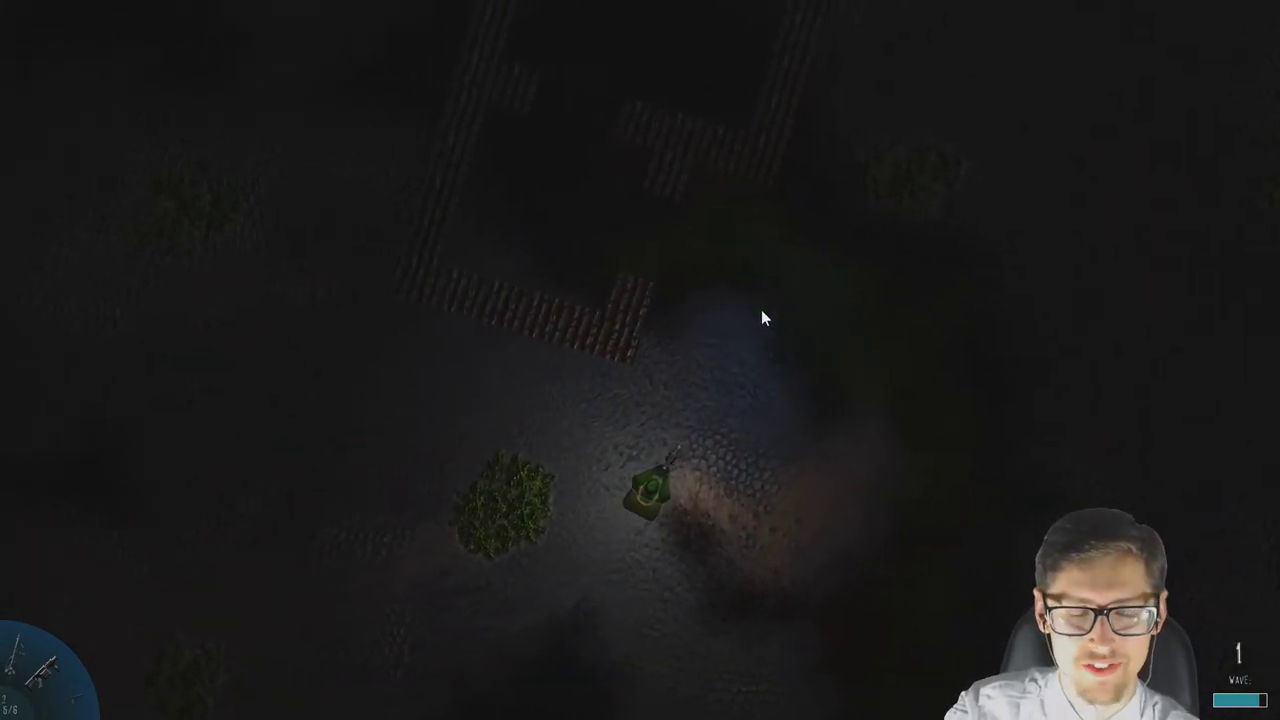
key(a)
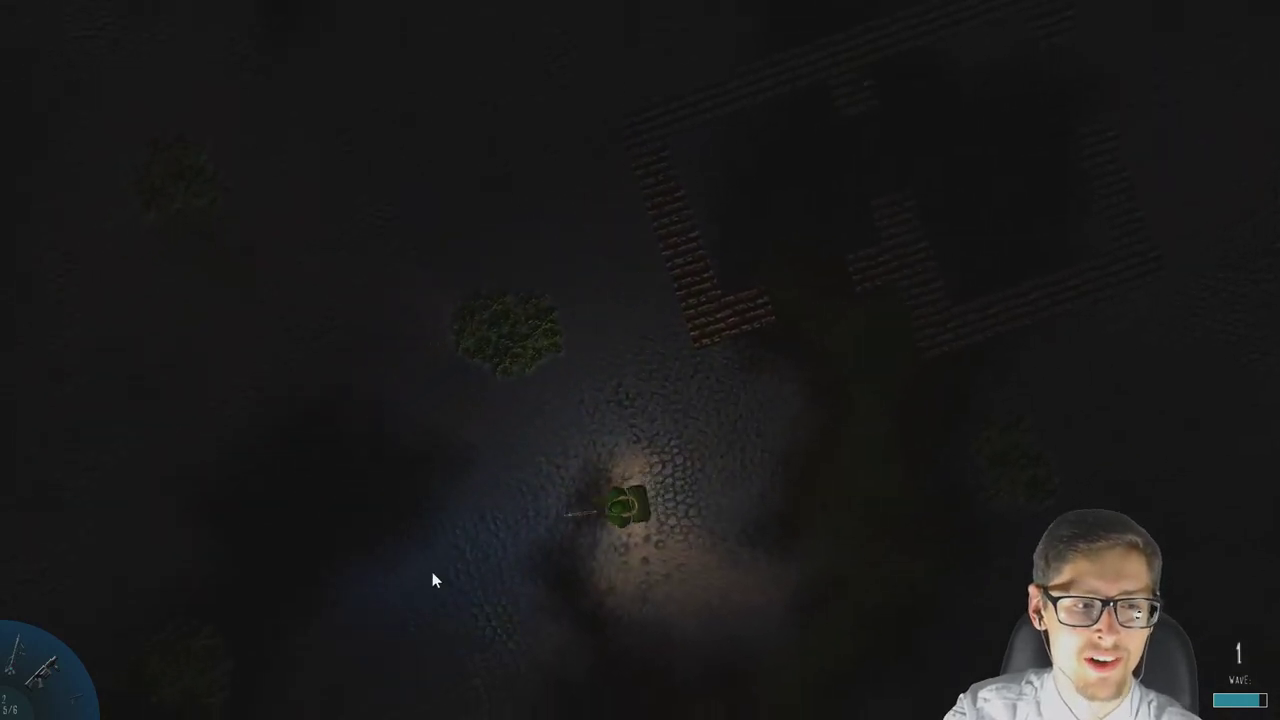
key(s)
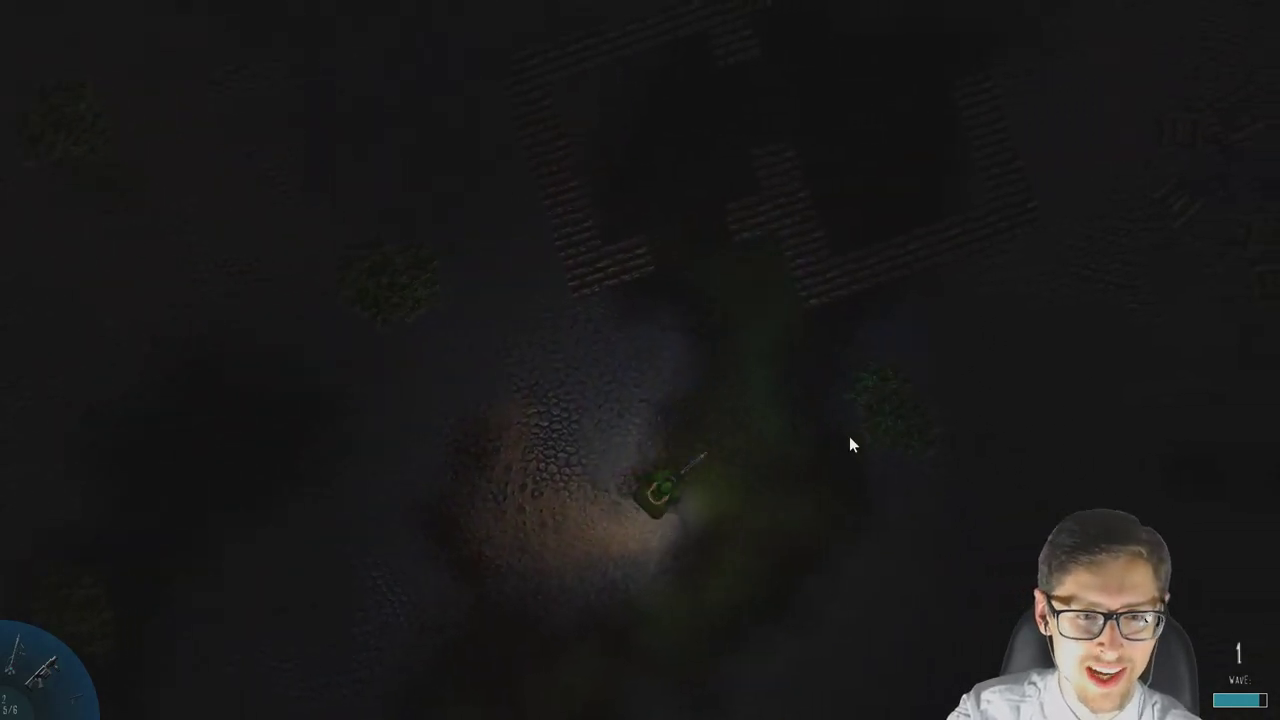
key(d)
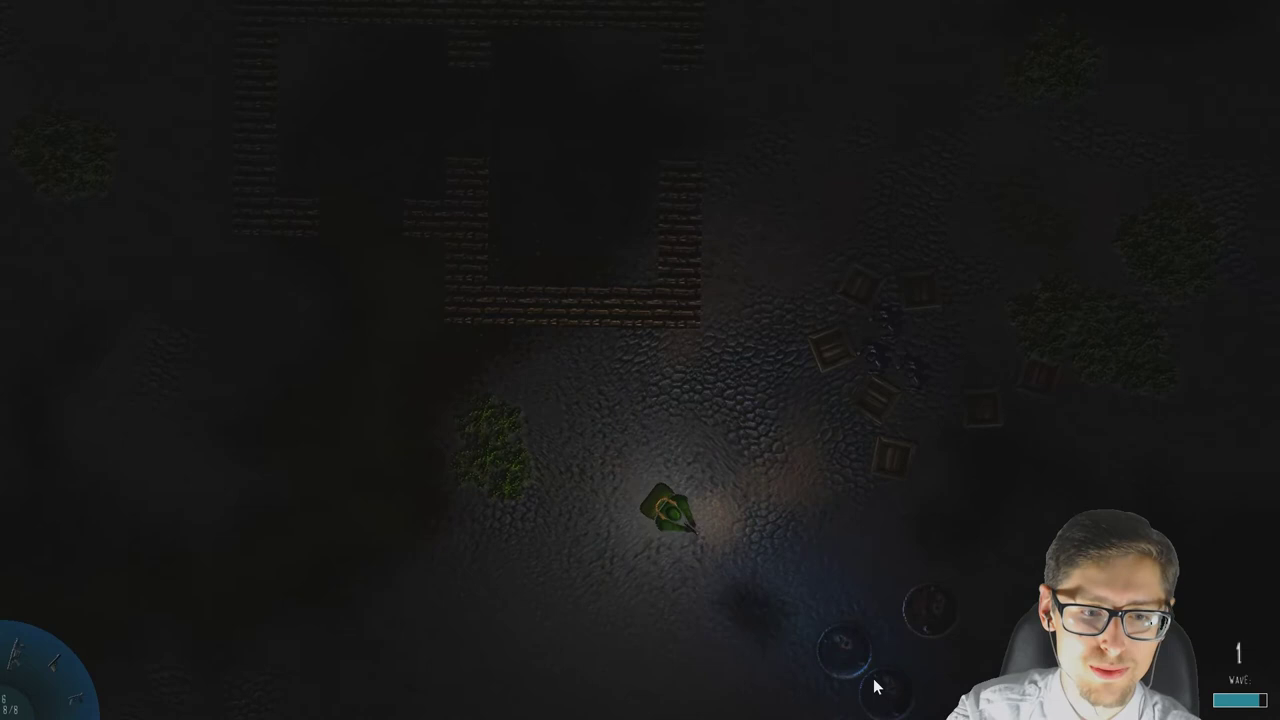
Drive the tank down-right away from the enemies and up into new terrain.
key(w)
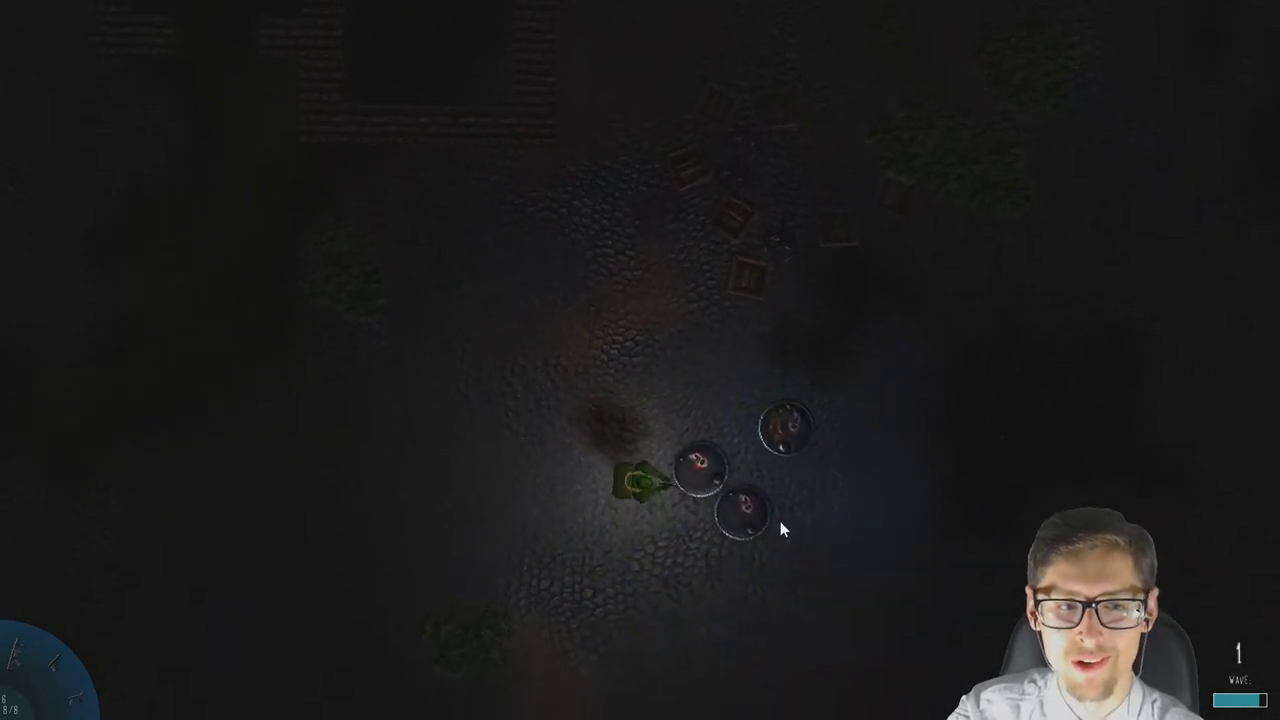
key(w)
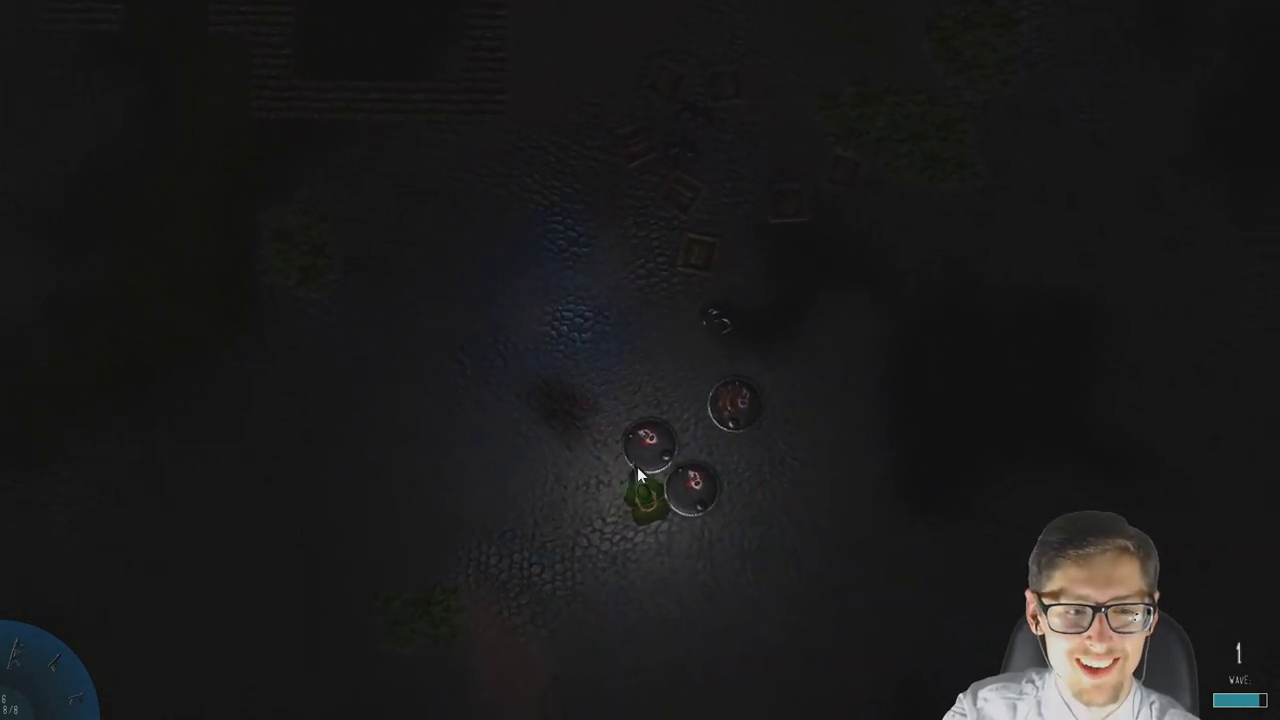
key(w)
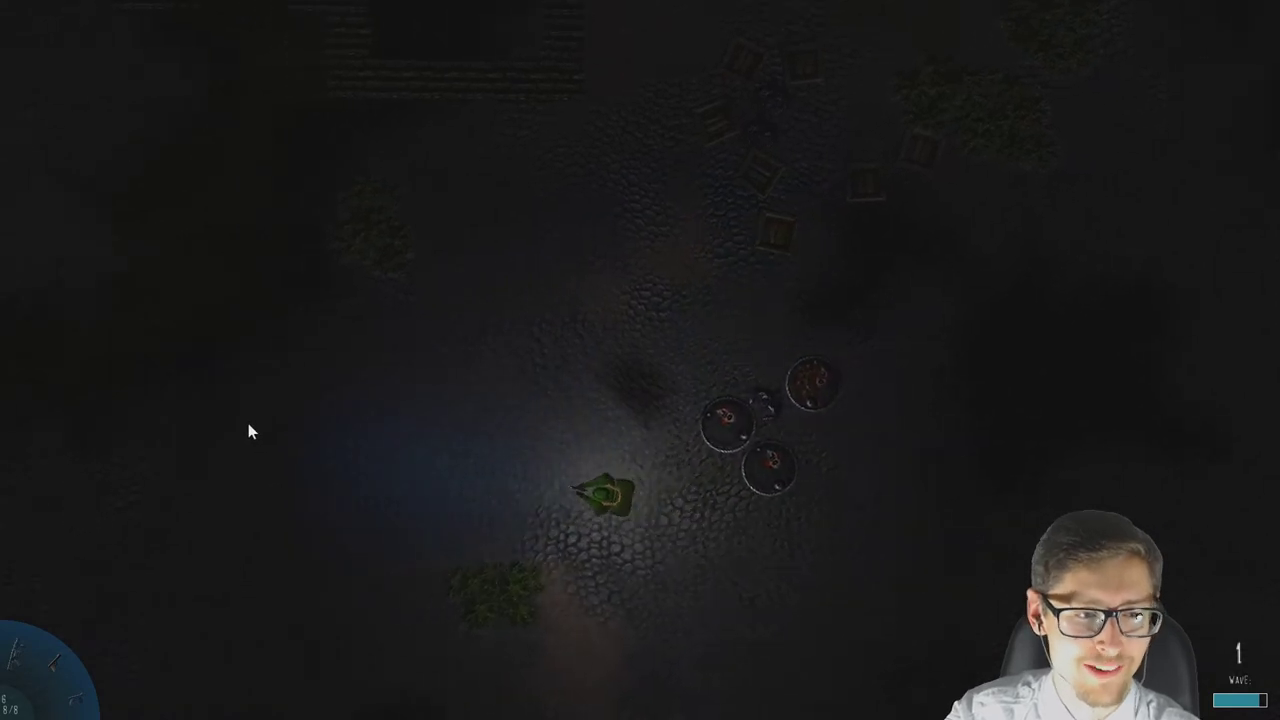
key(w)
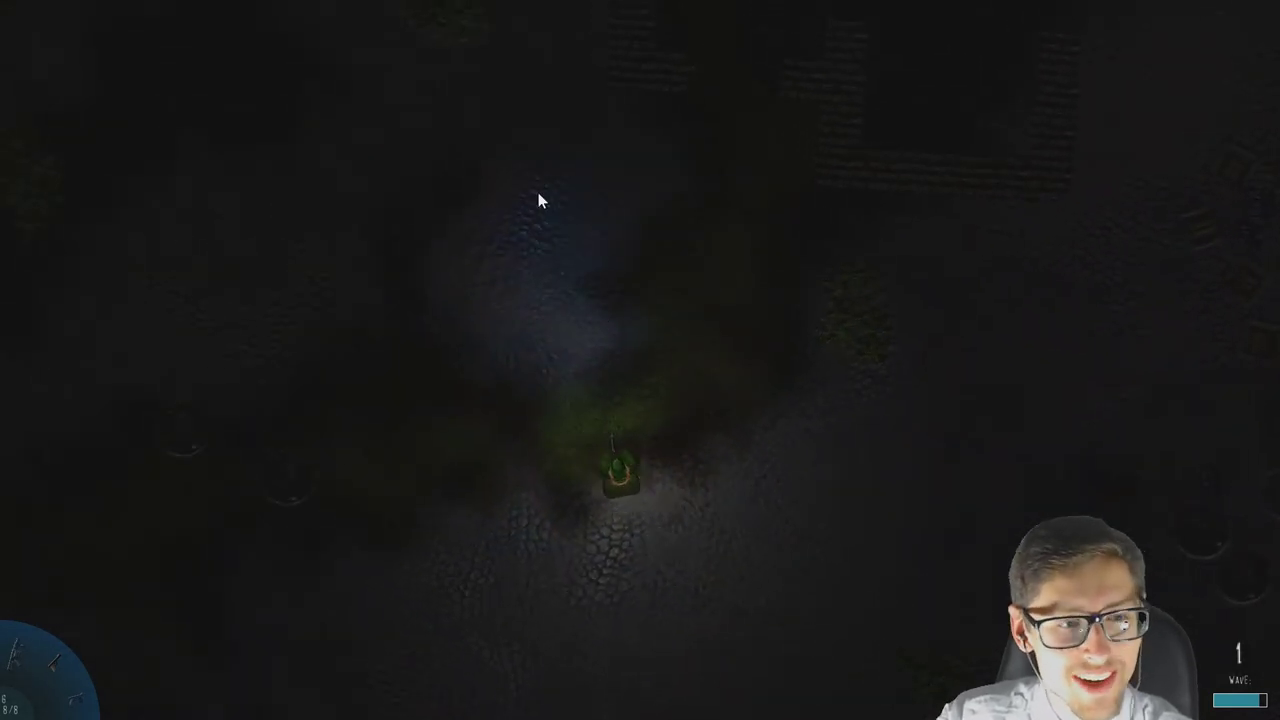
key(w)
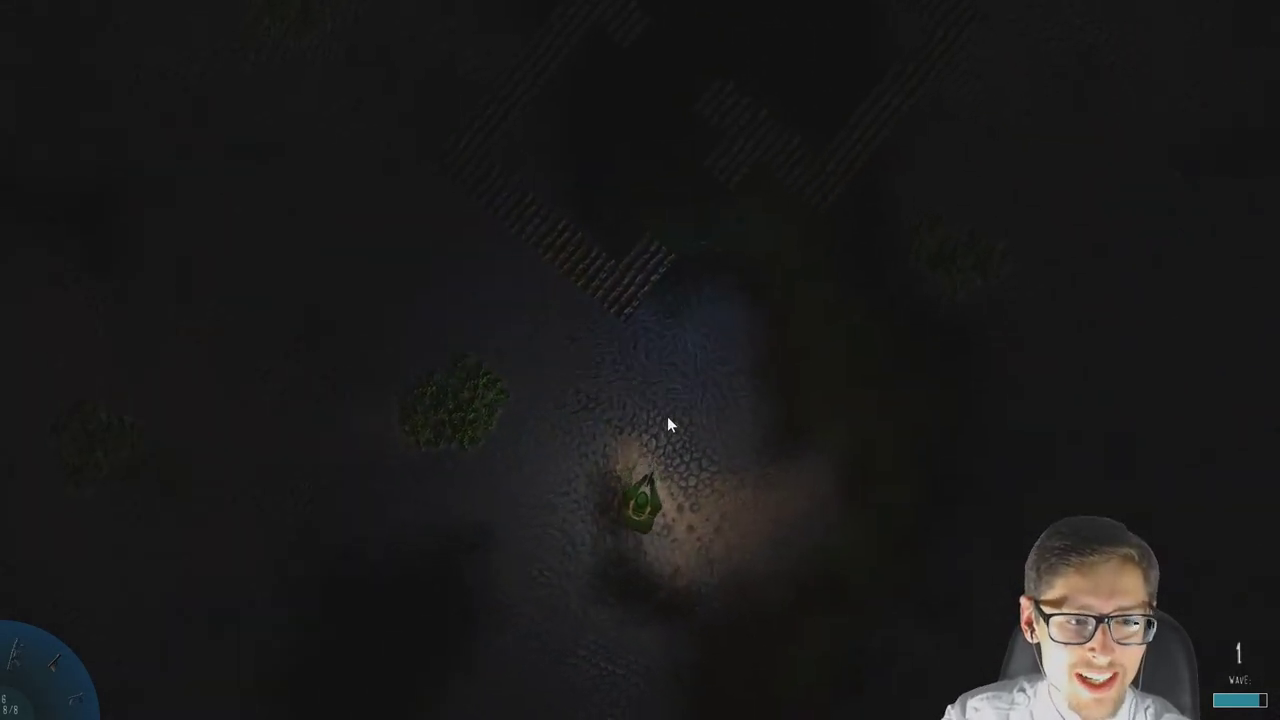
key(w)
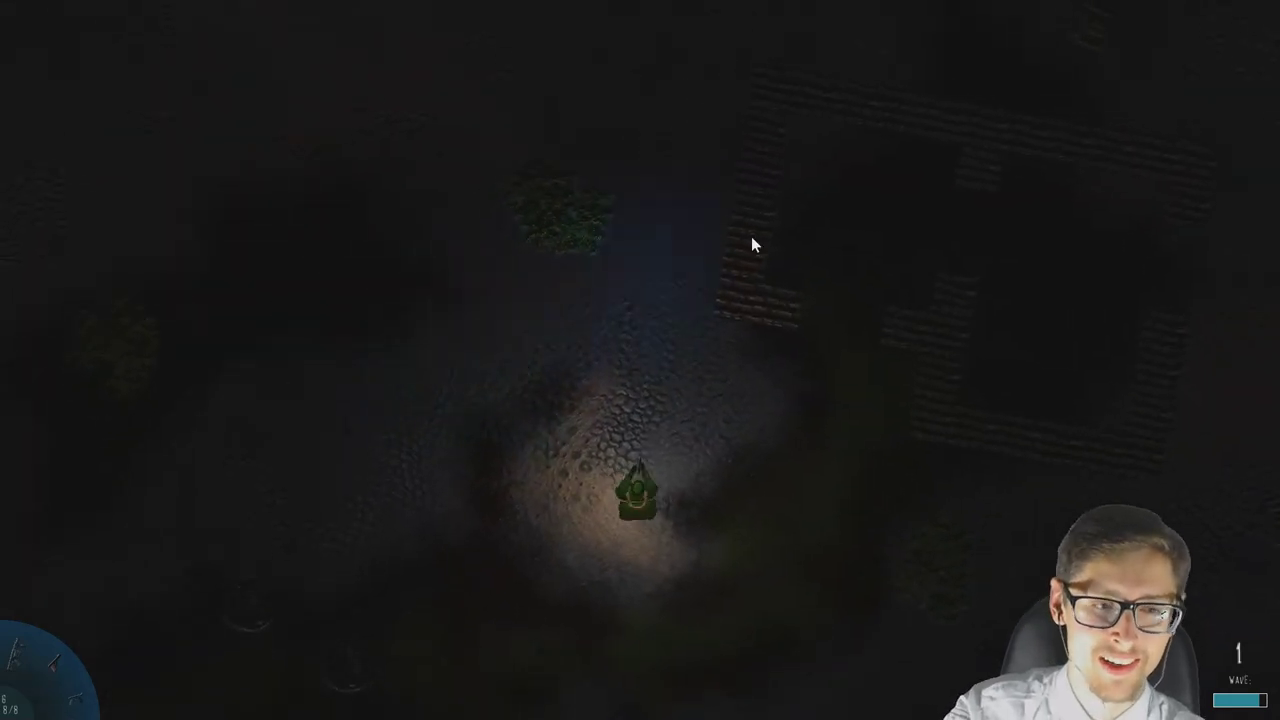
Drive through the brick building's gap and on past the crates toward the bush.
key(w)
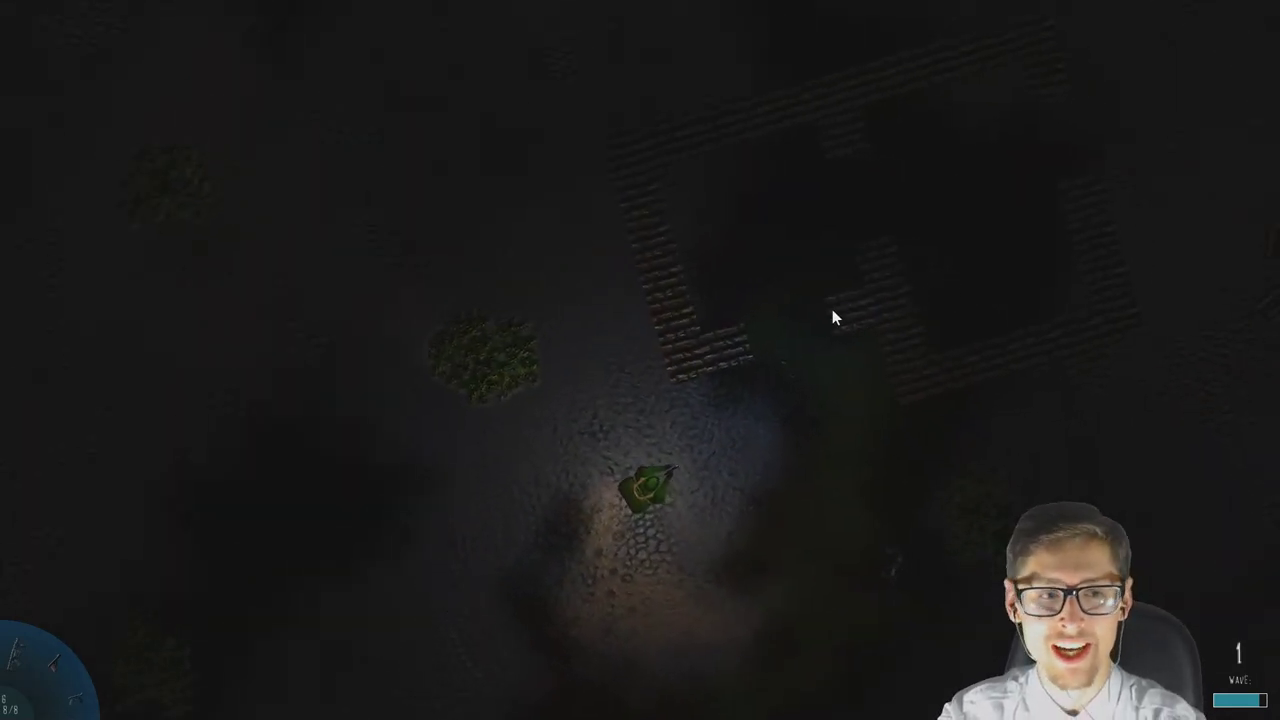
key(w)
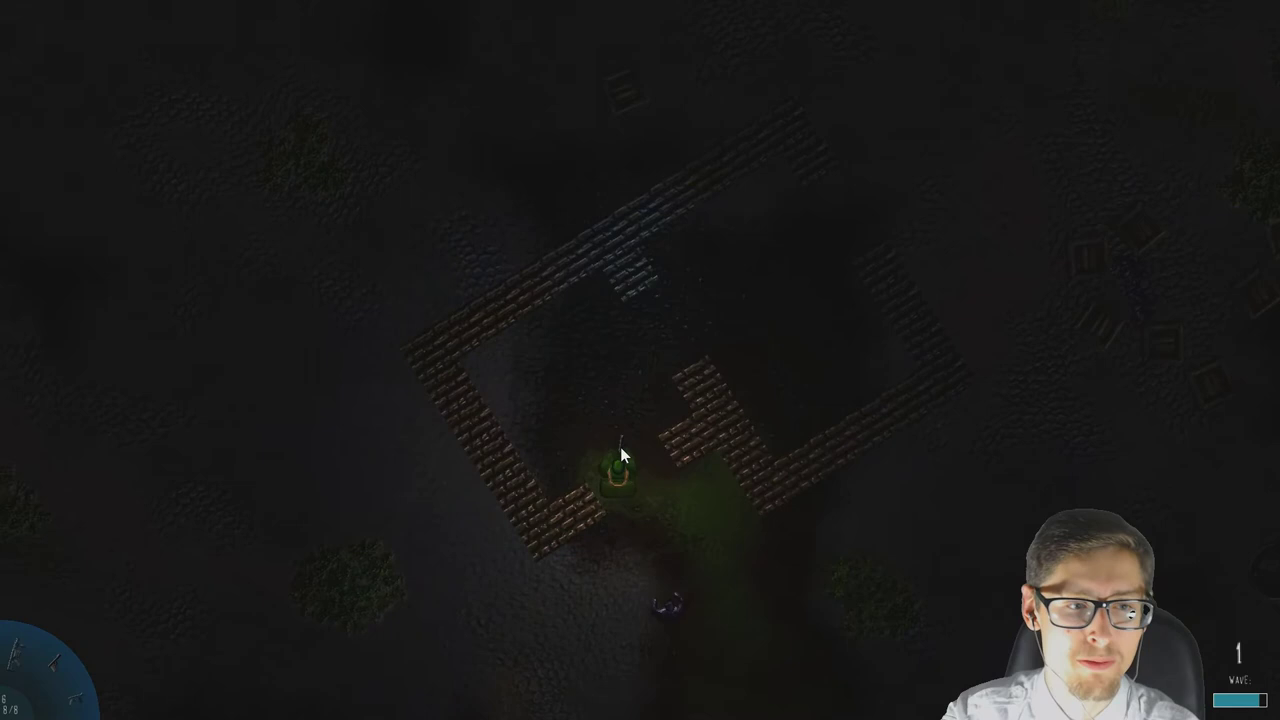
key(w)
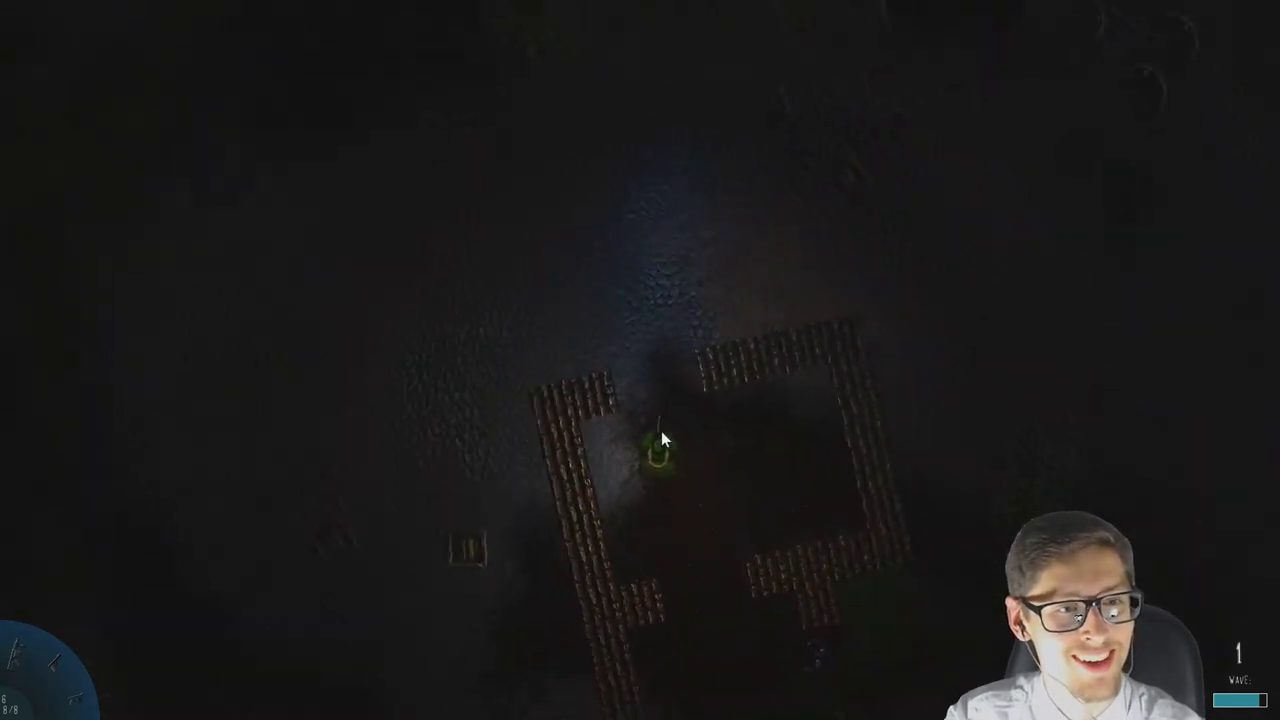
key(s)
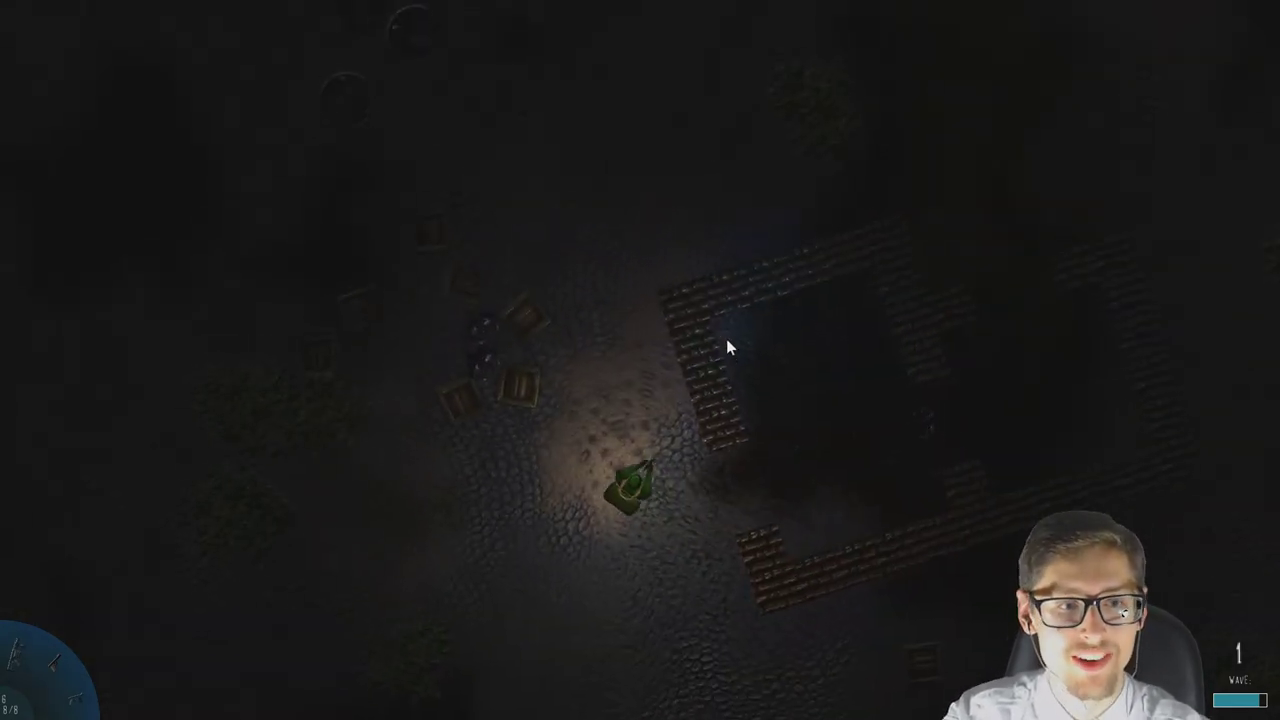
key(w)
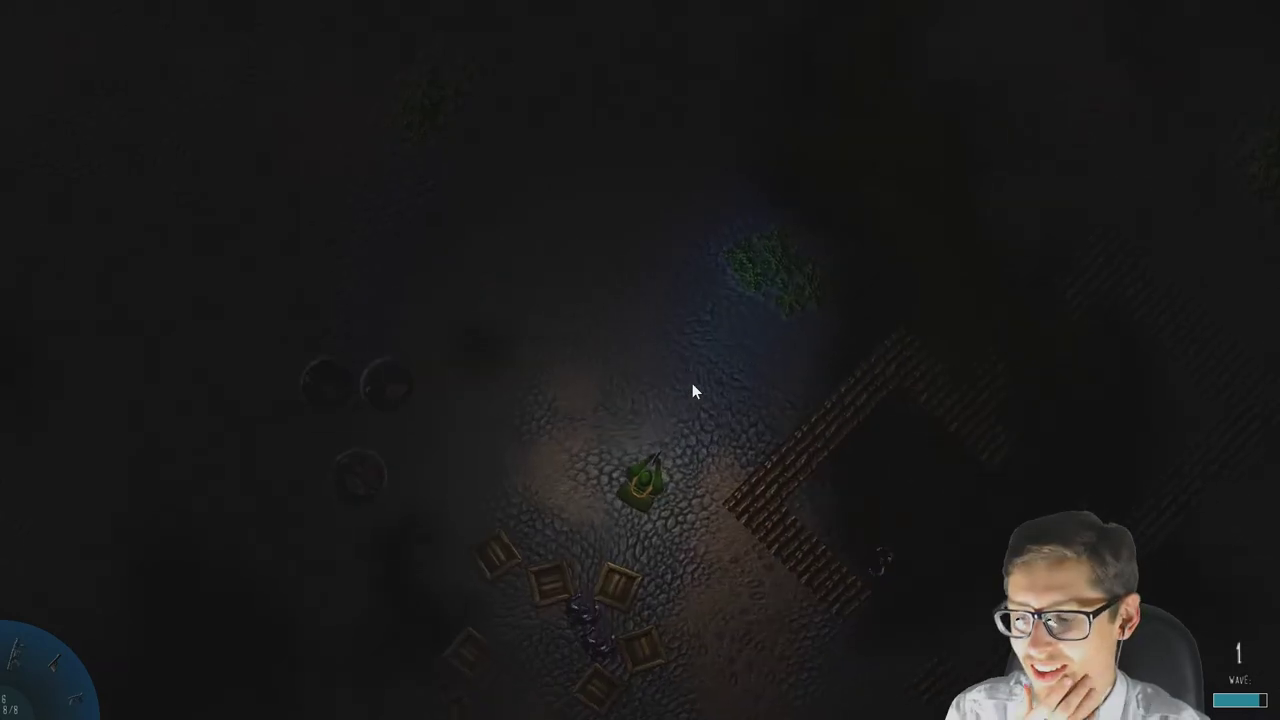
key(w)
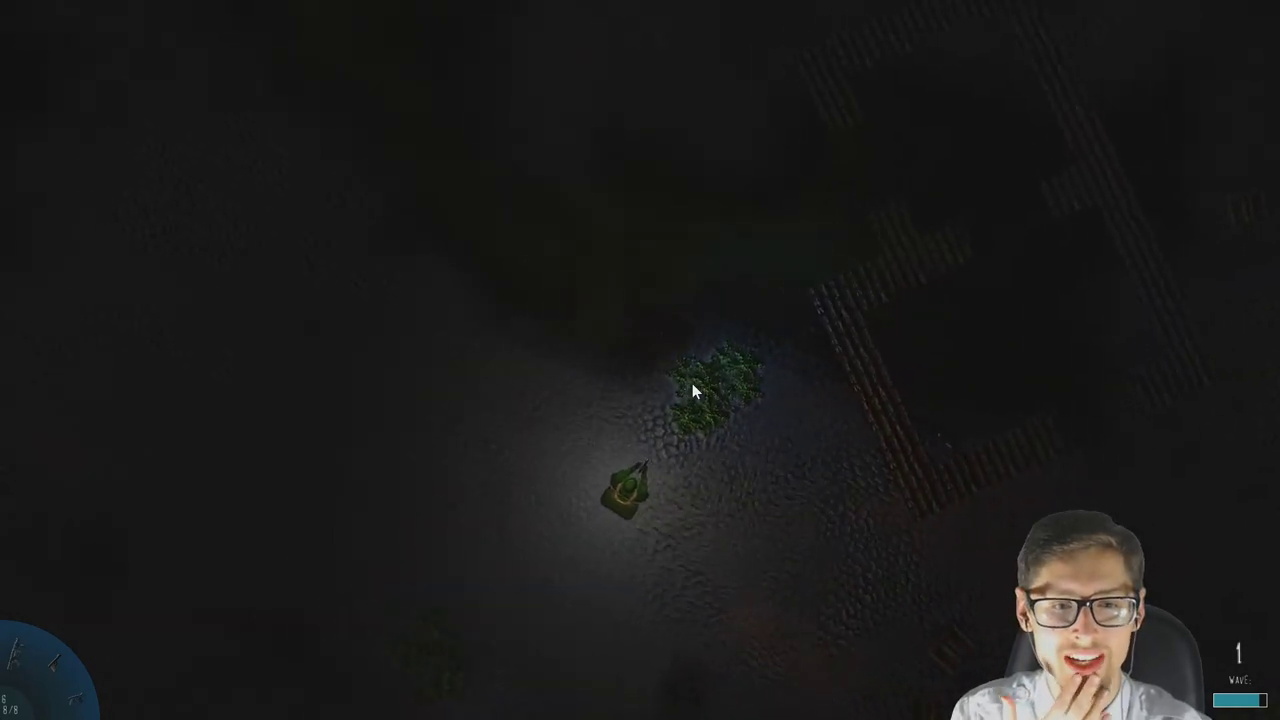
Rotate the view around the tank until the brick walls sit diagonally.
key(a)
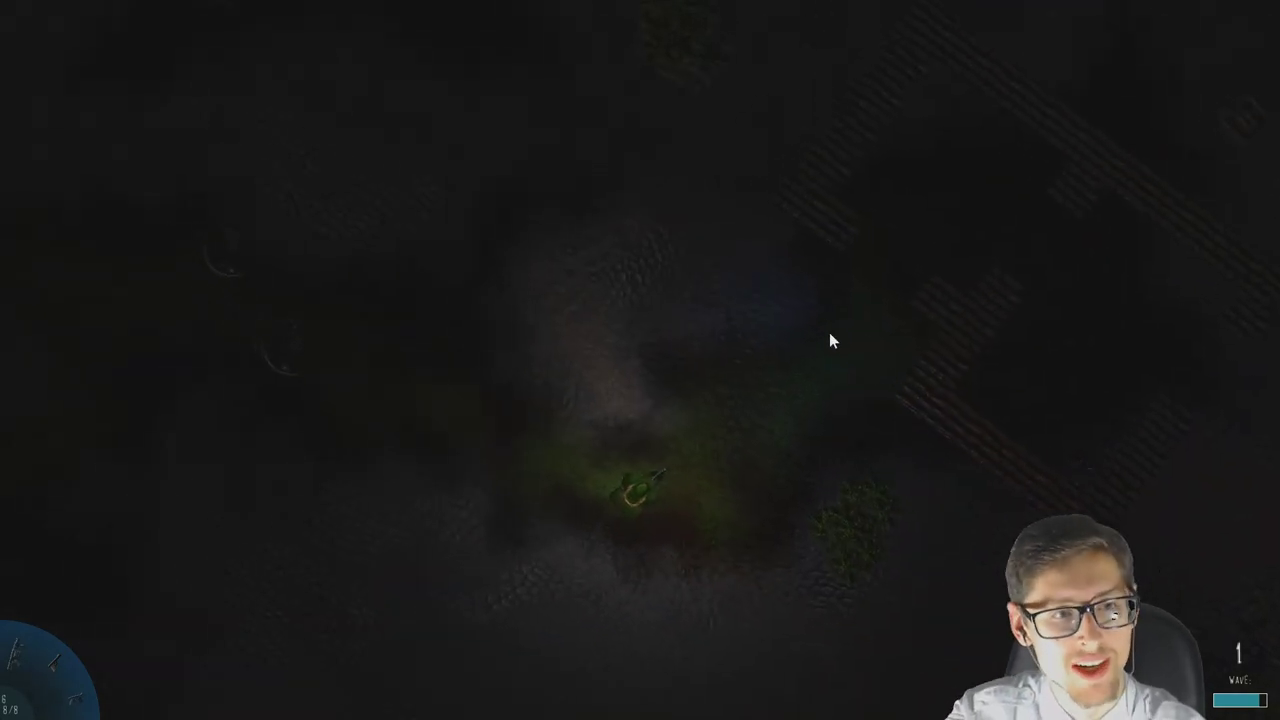
key(d)
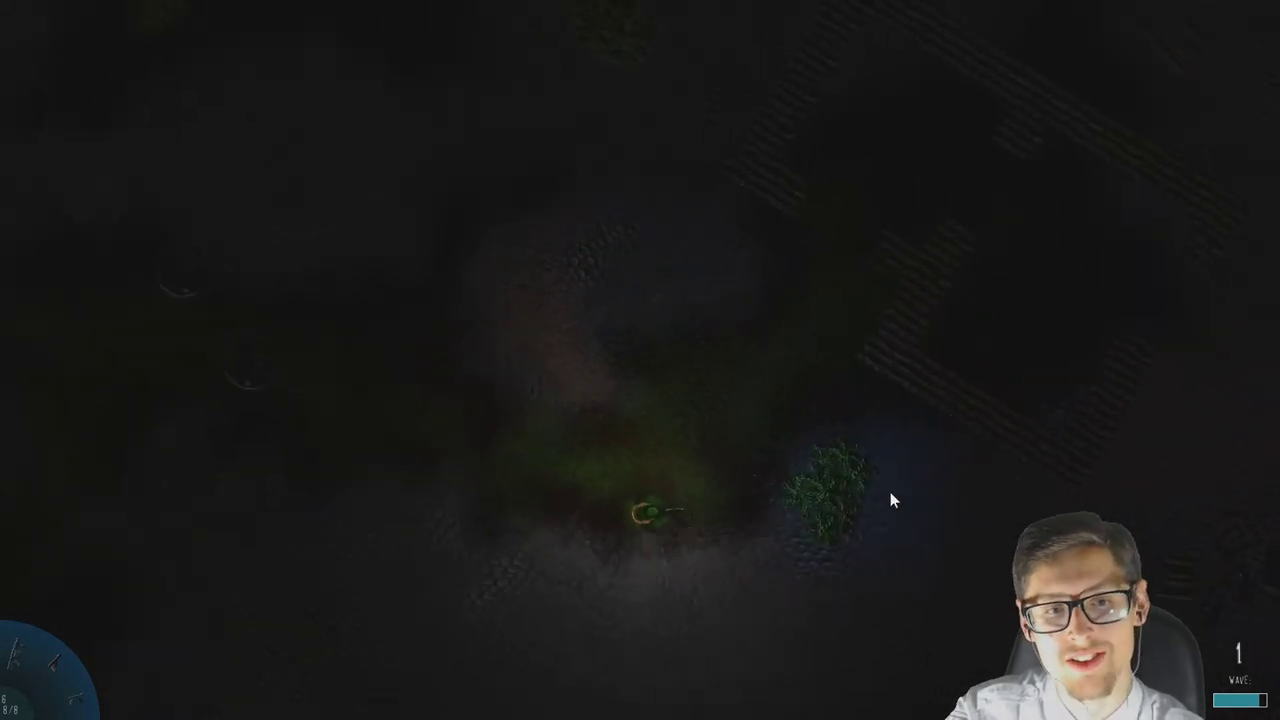
key(d)
key(d)
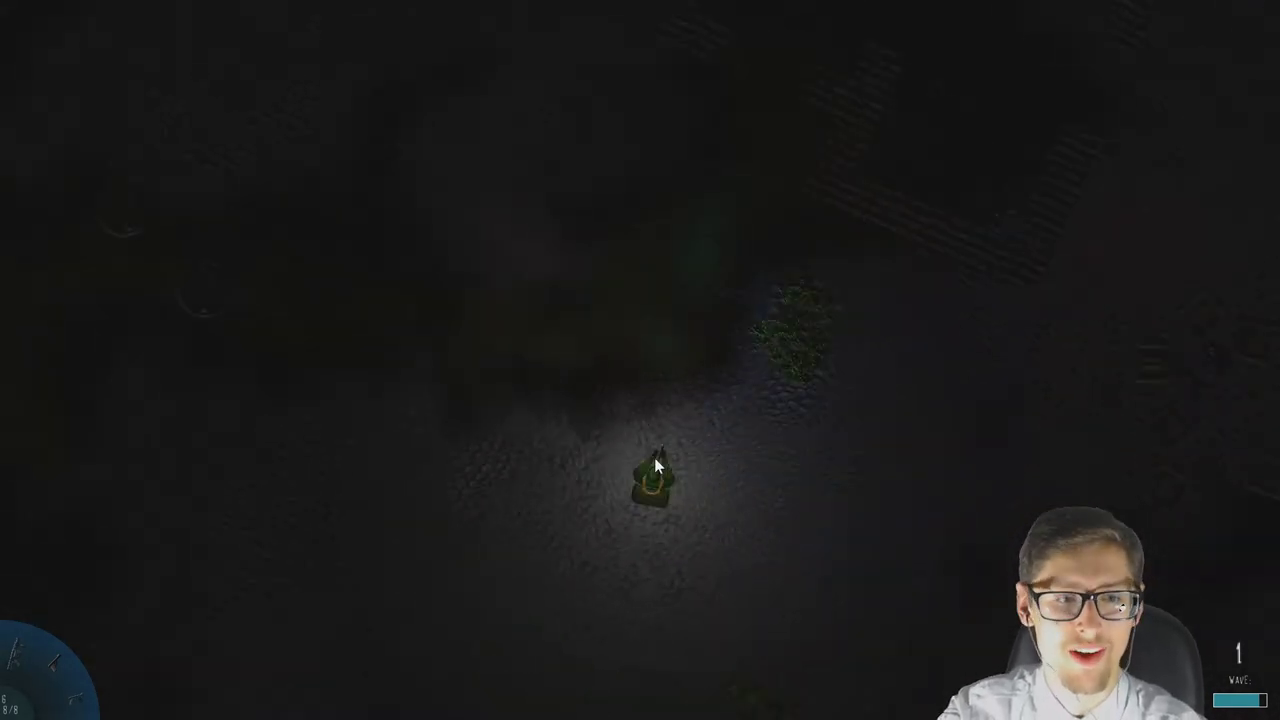
key(d)
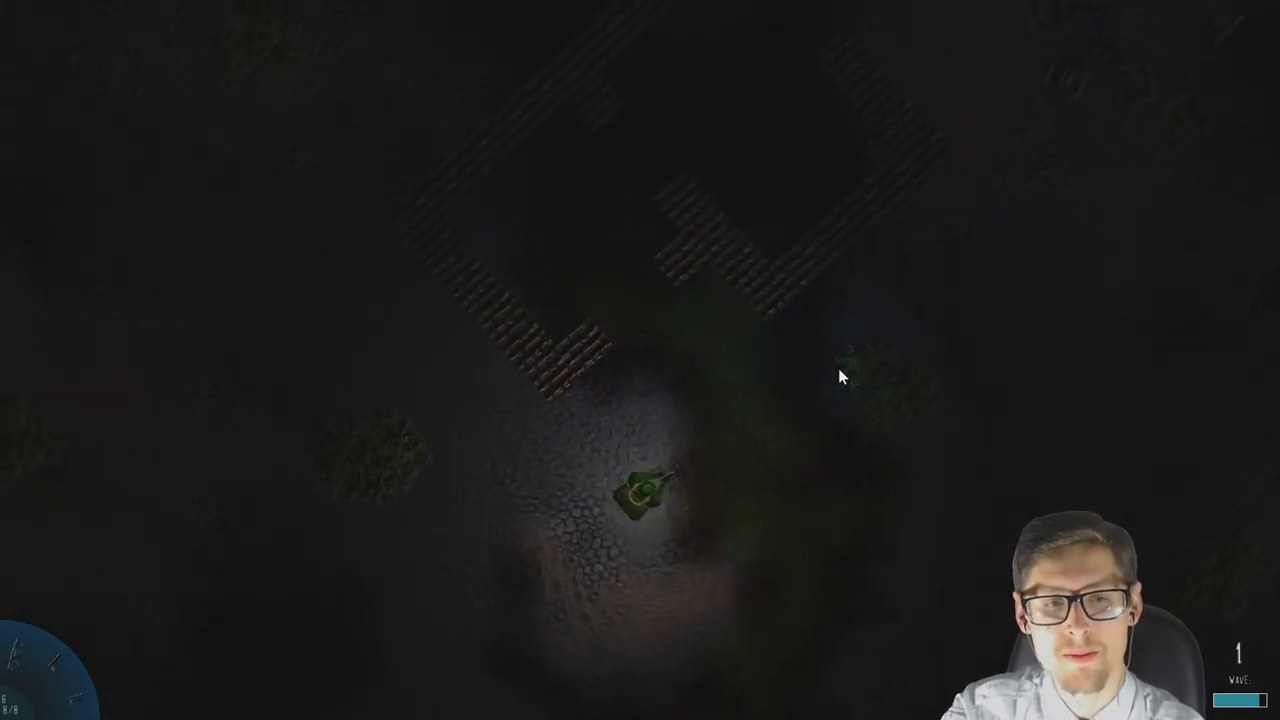
key(d)
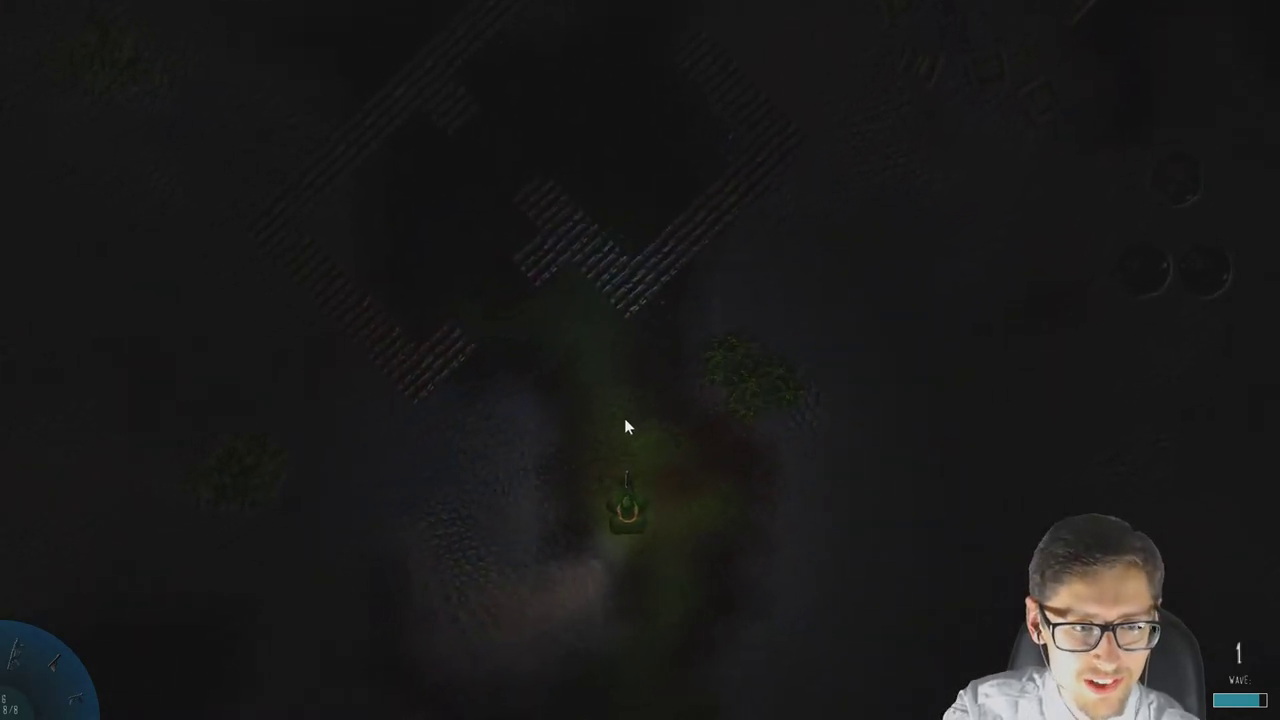
Drive the tank around the brick building and tree, rotating the view with A and D.
key(a)
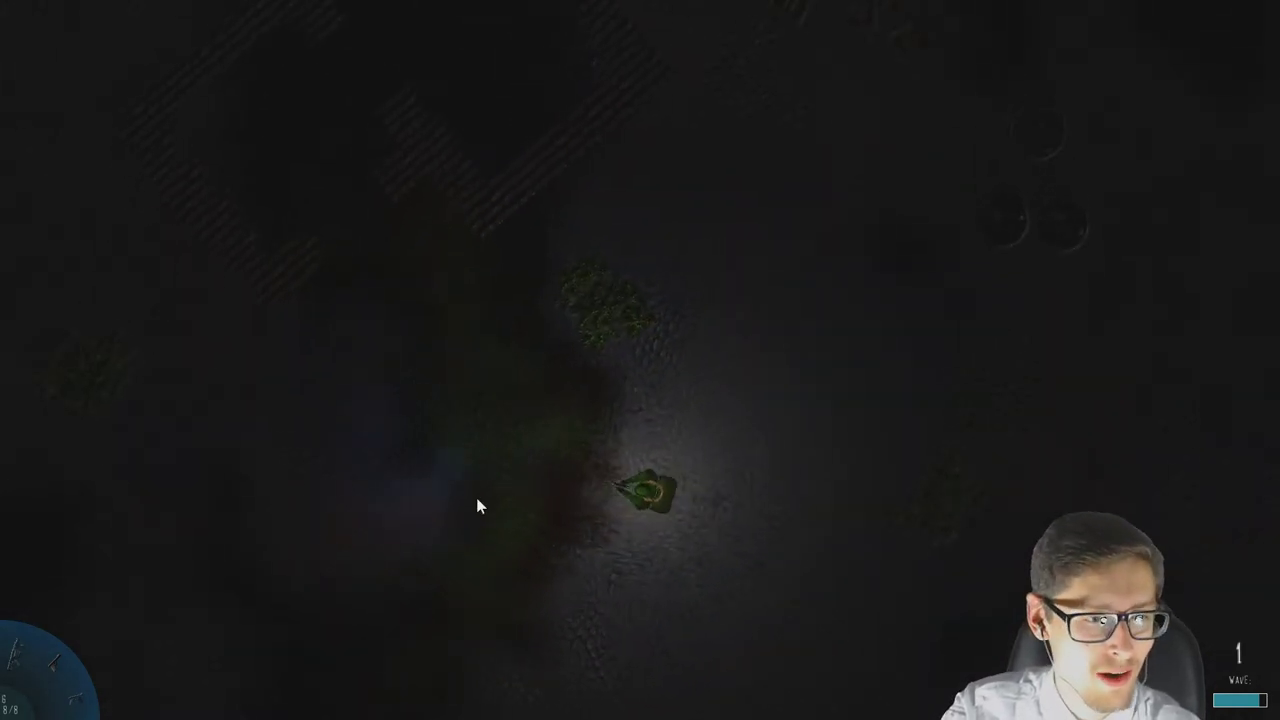
key(d)
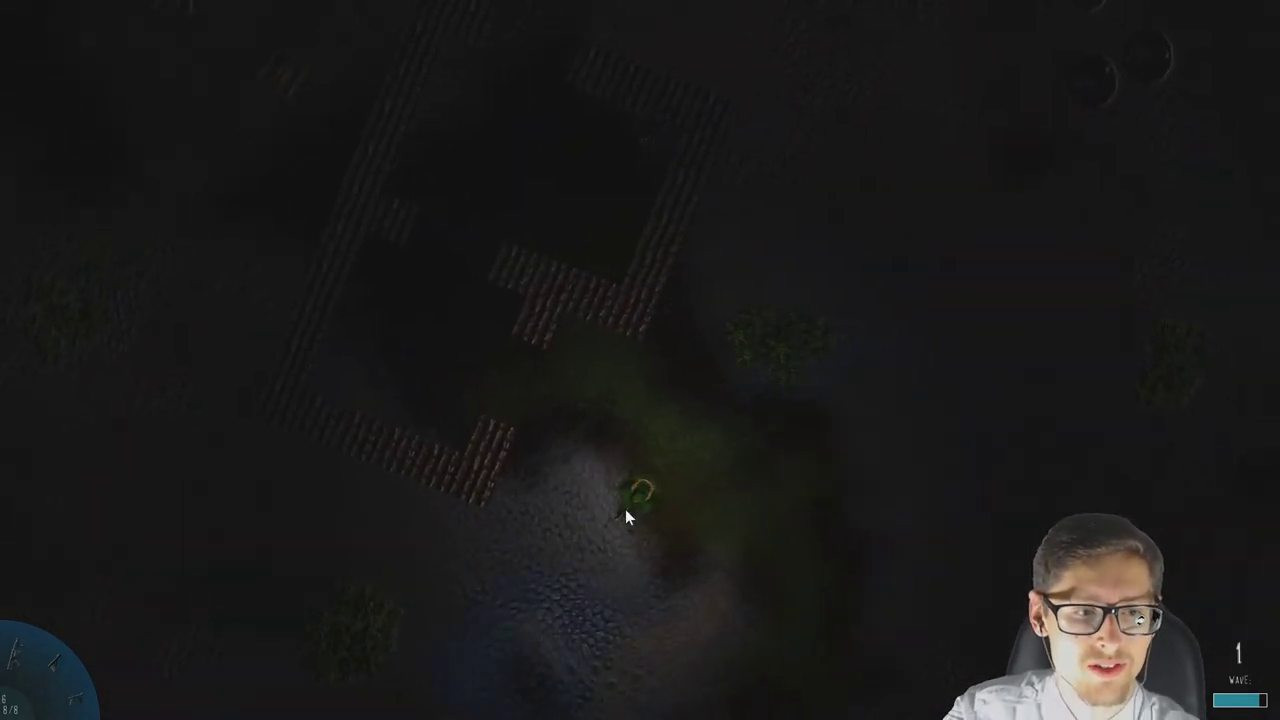
key(a)
key(a)
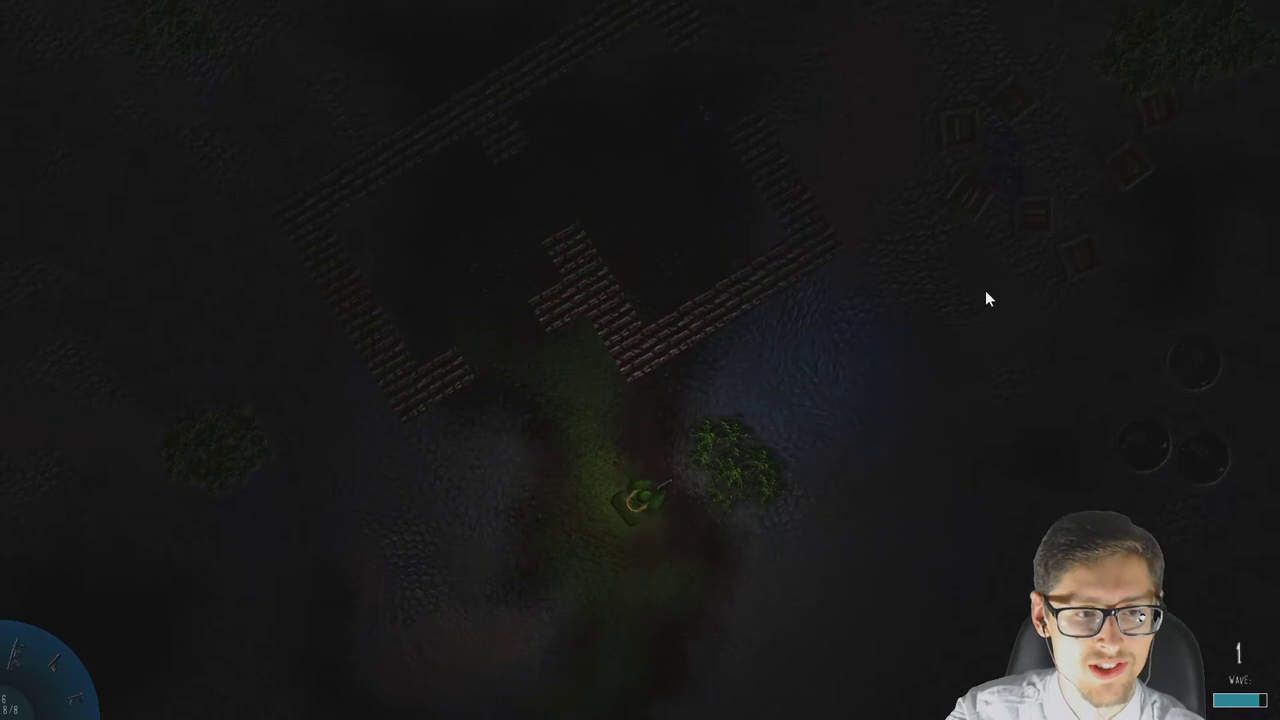
key(a)
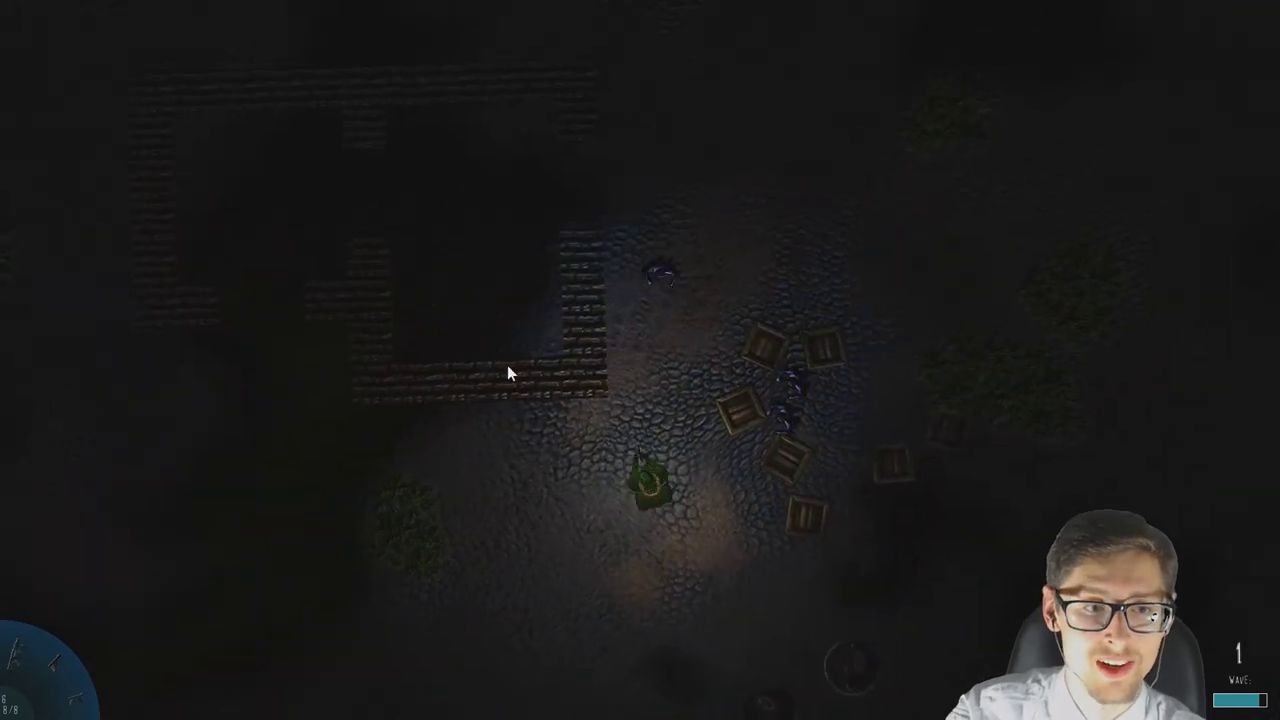
key(a)
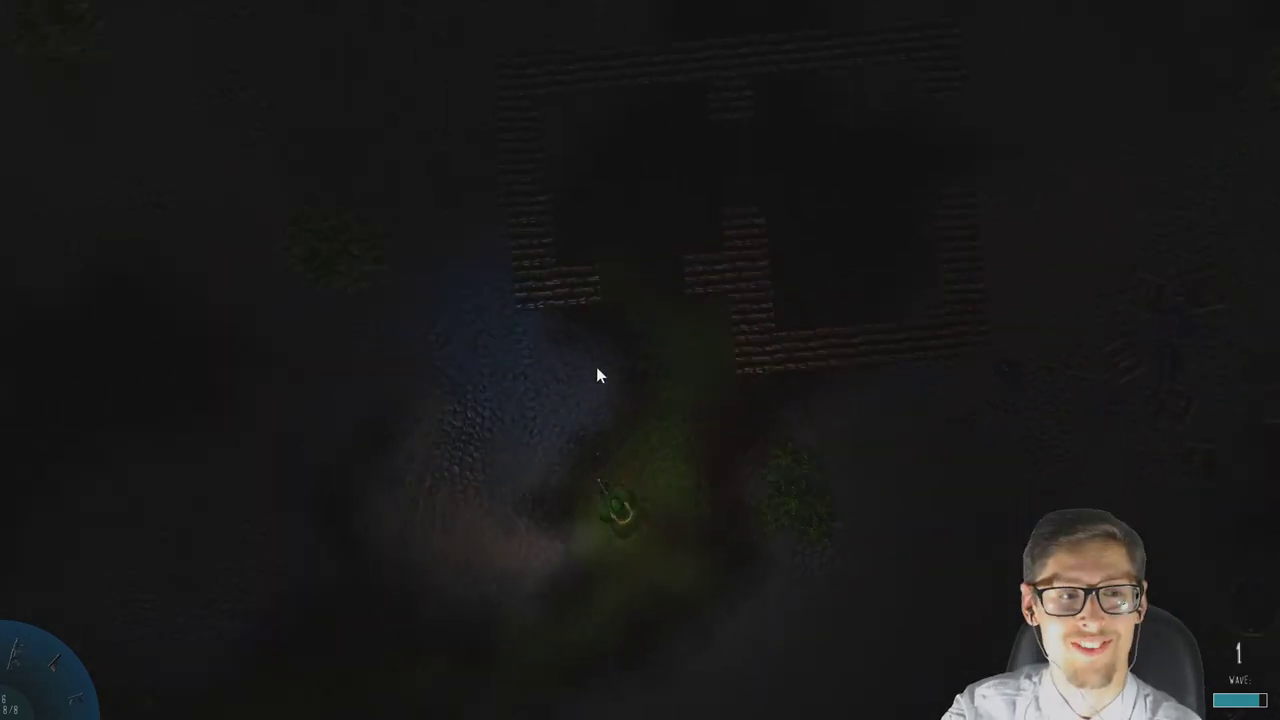
key(a)
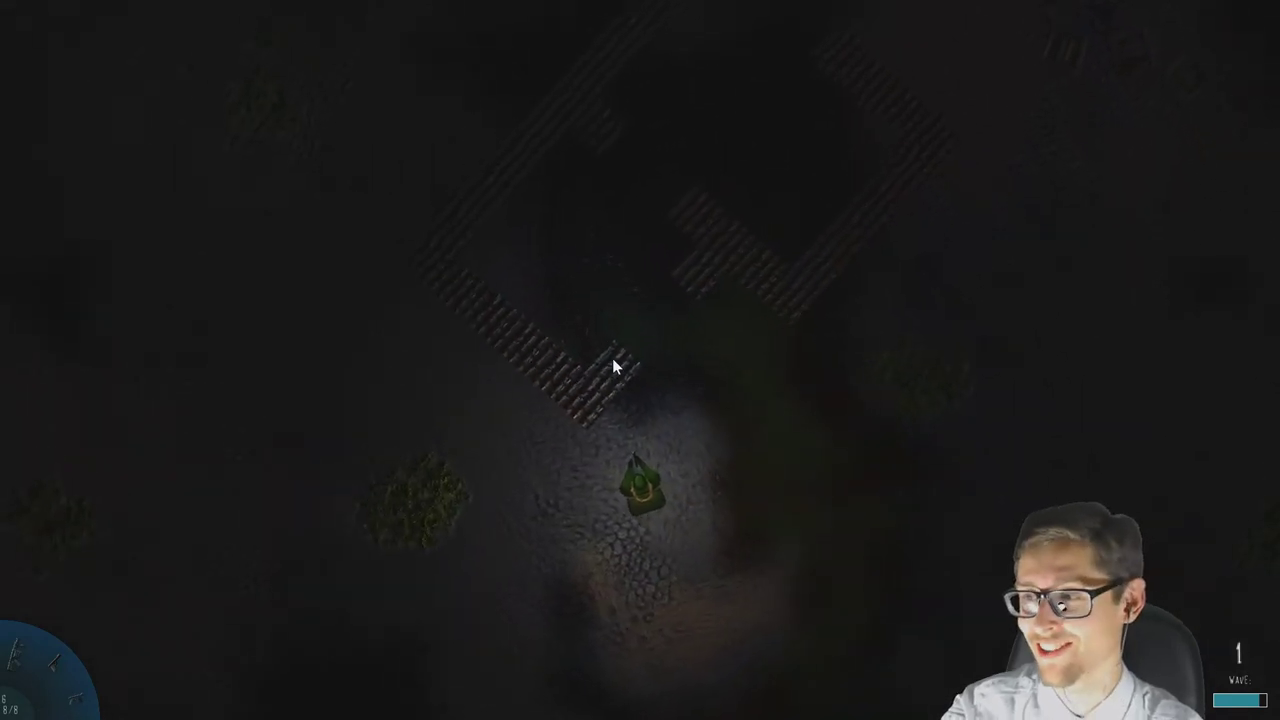
key(a)
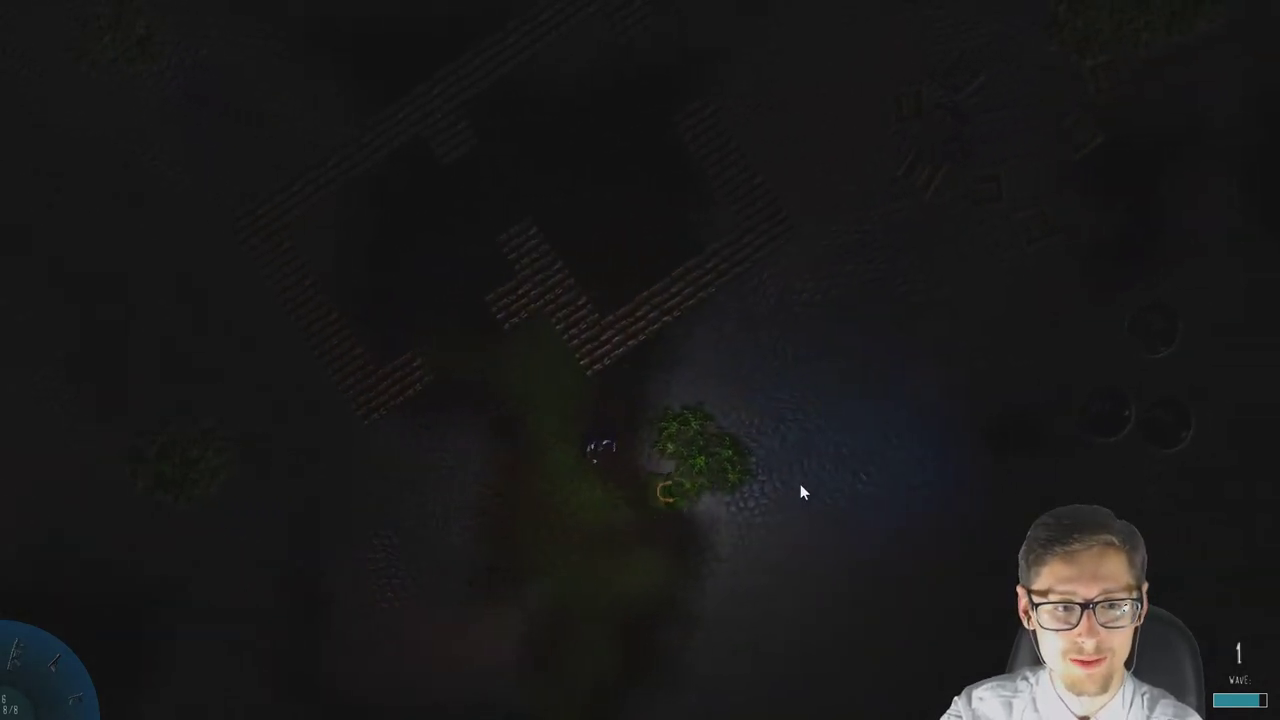
key(a)
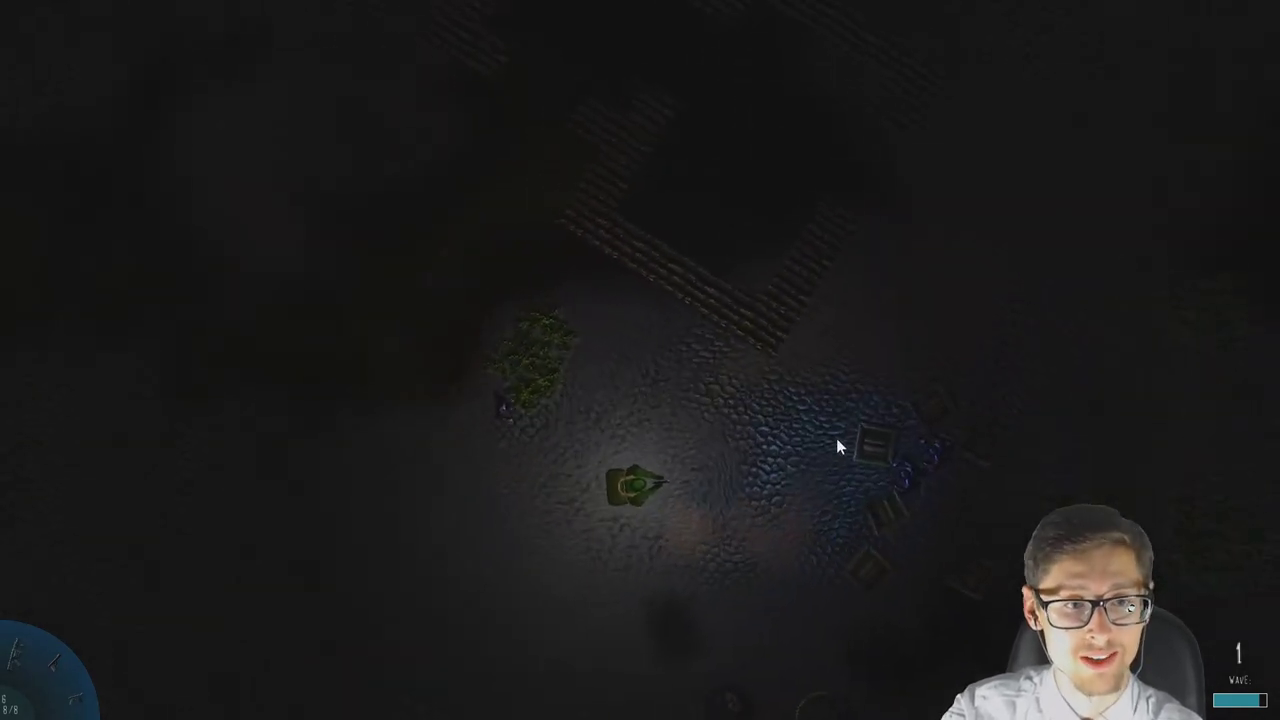
Drive among the crates, then pause with Esc and quit to the main menu.
key(d)
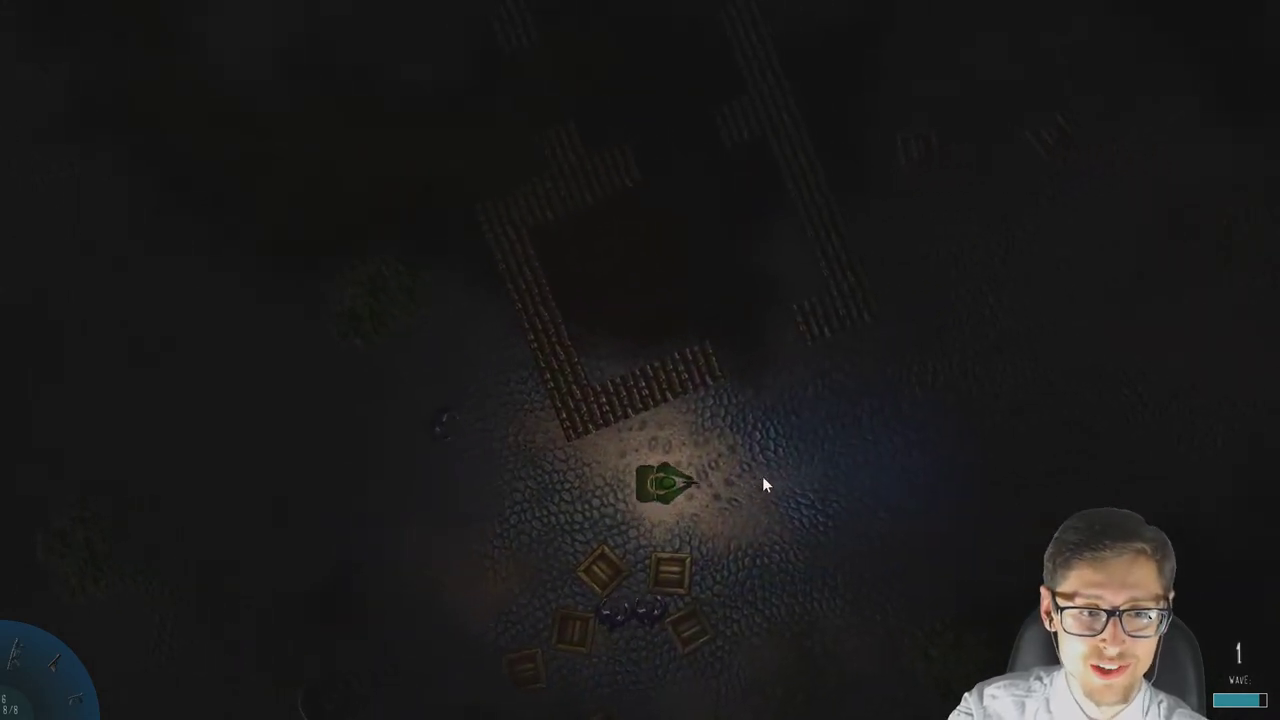
key(a)
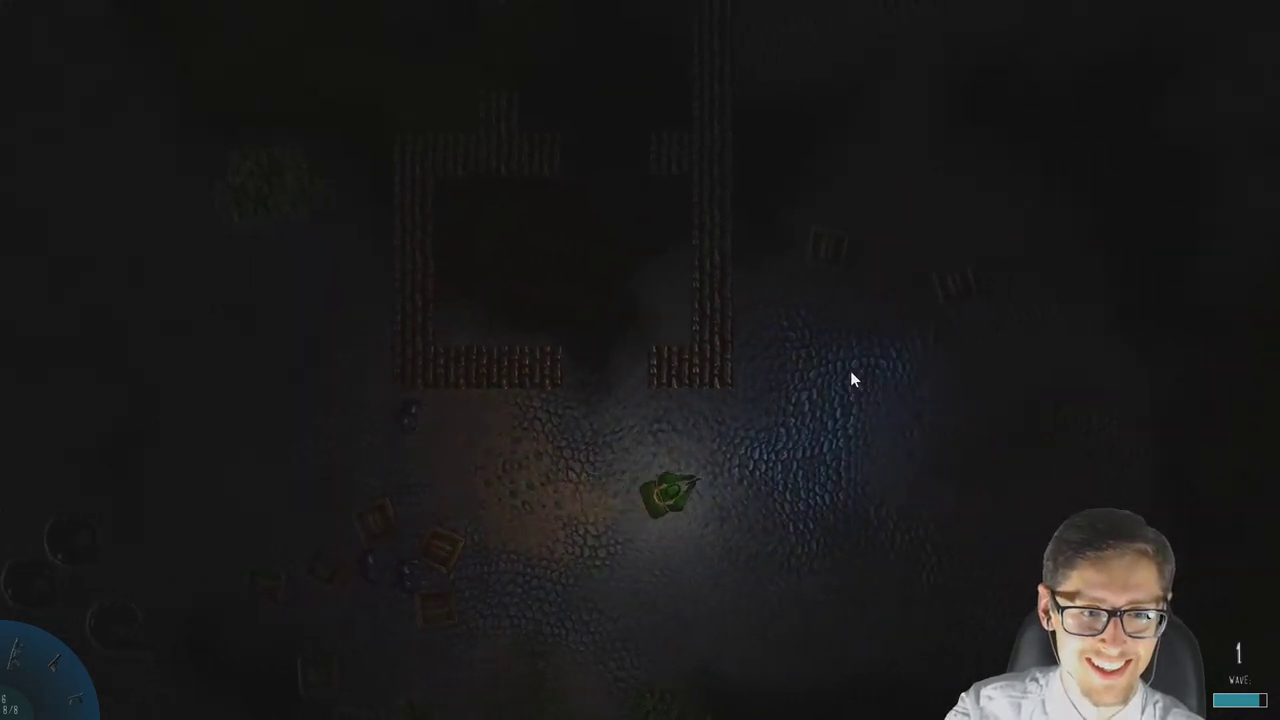
key(d)
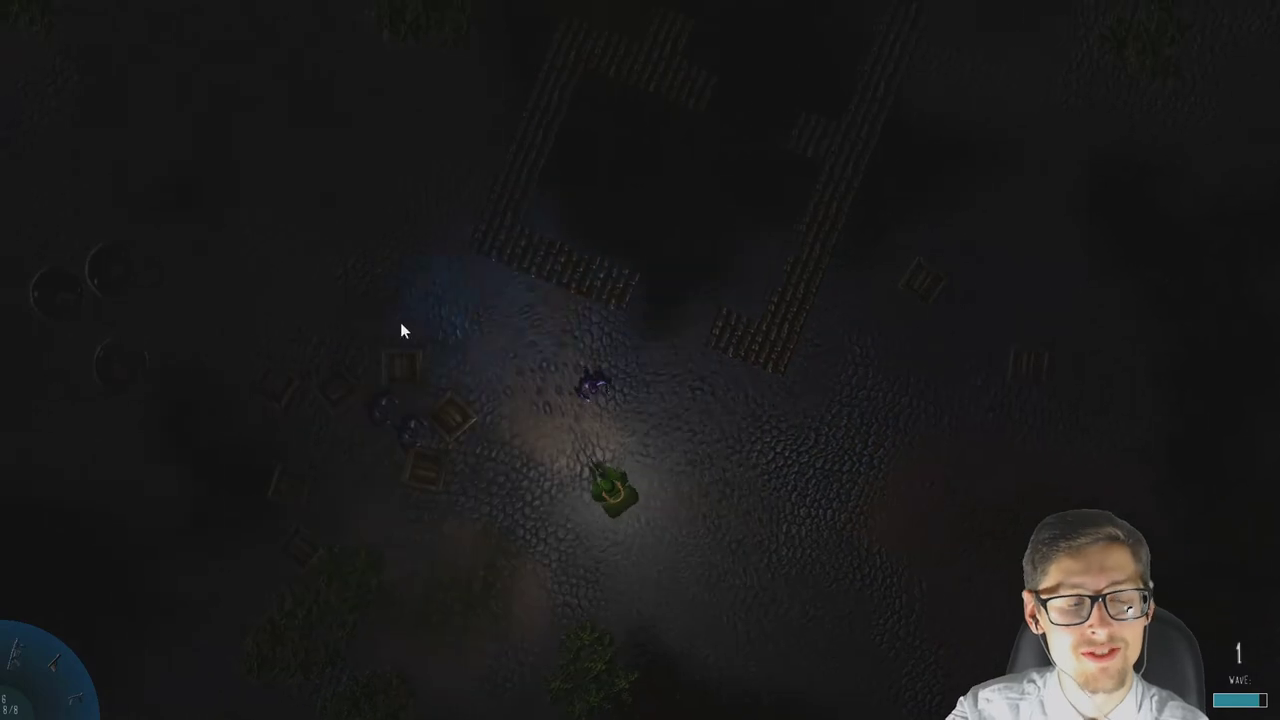
key(a)
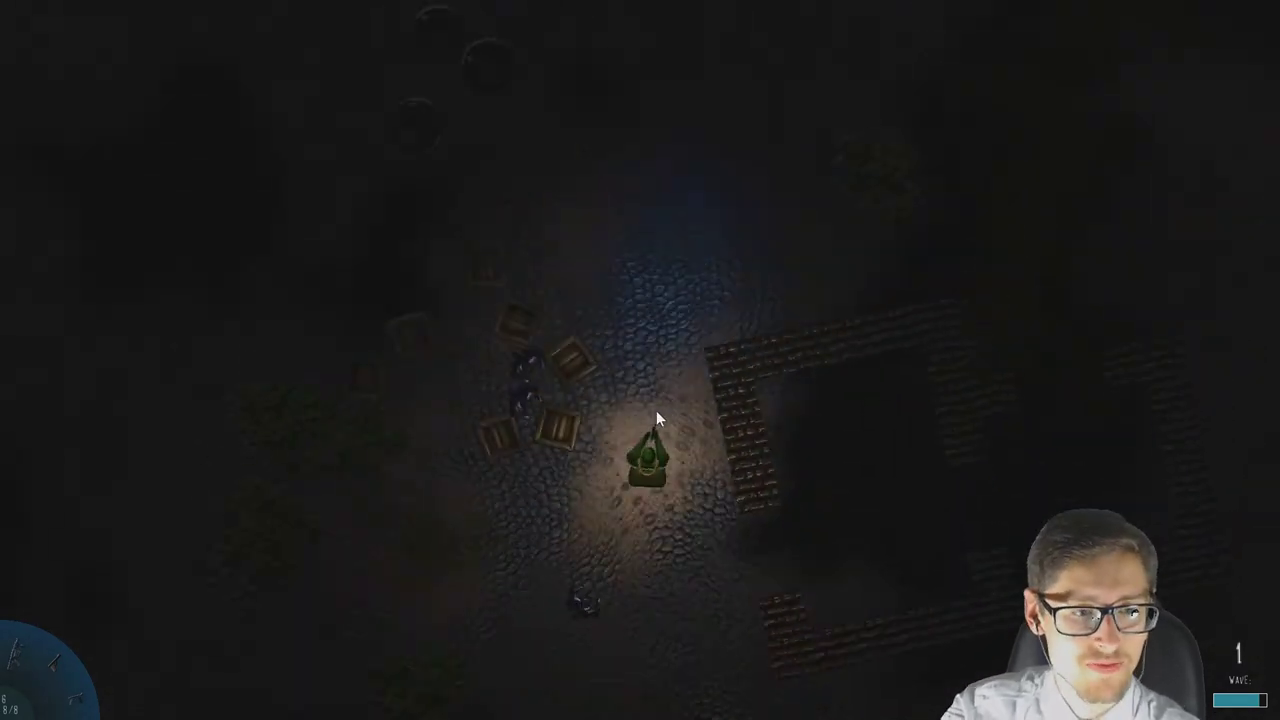
key(Escape)
click(655, 455)
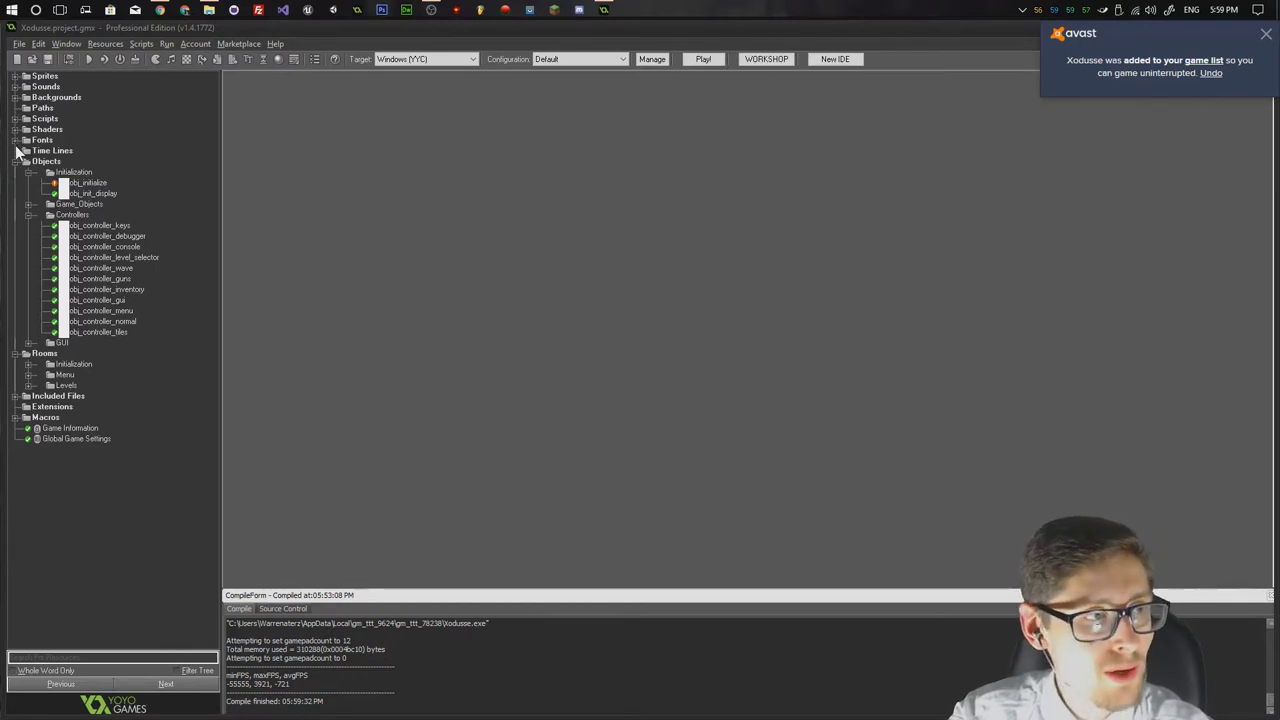
Expand the Backgrounds resource group and select bac_sheet.
click(15, 98)
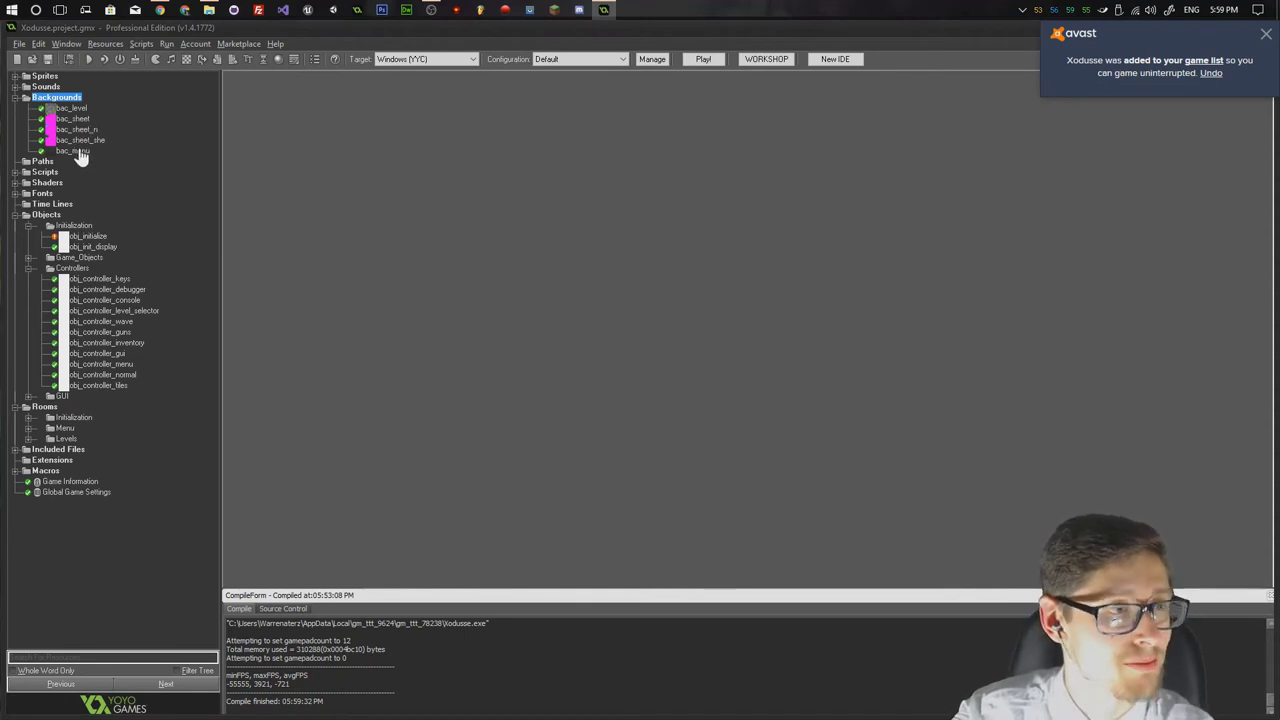
click(72, 119)
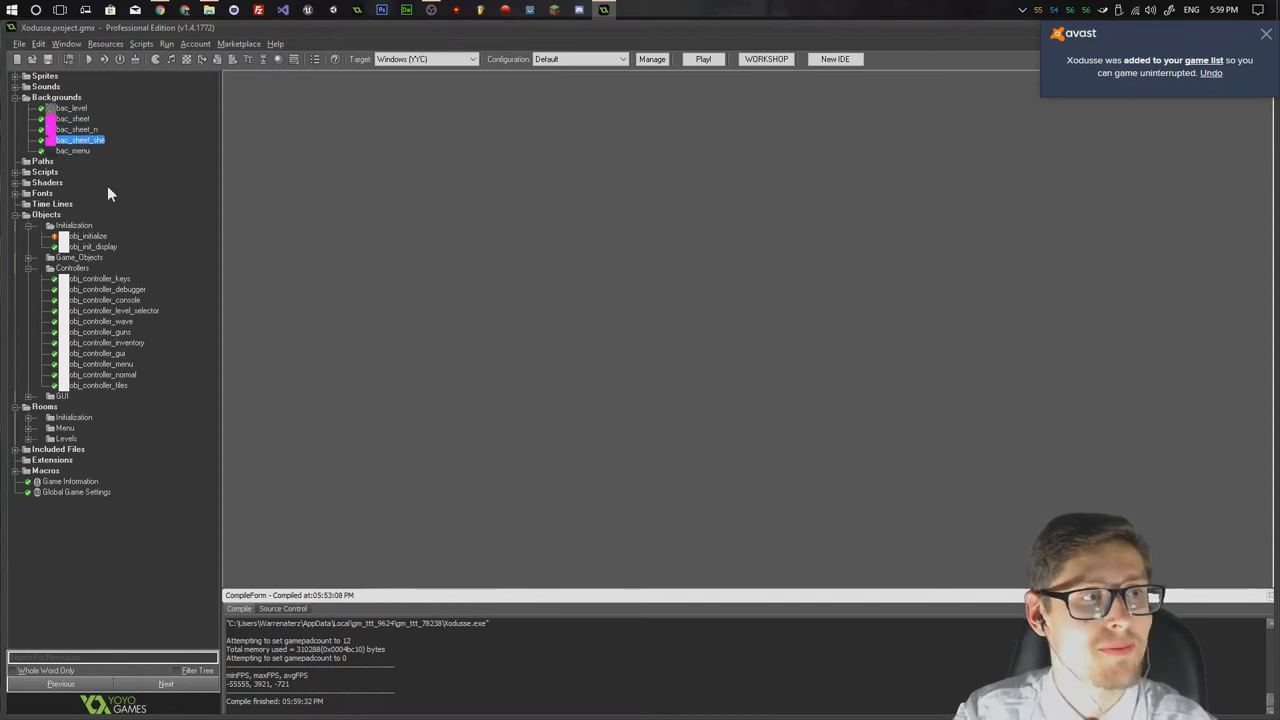
View the bac_sheet and bac_sheet_n background images, closing each properties window with OK.
double_click(72, 119)
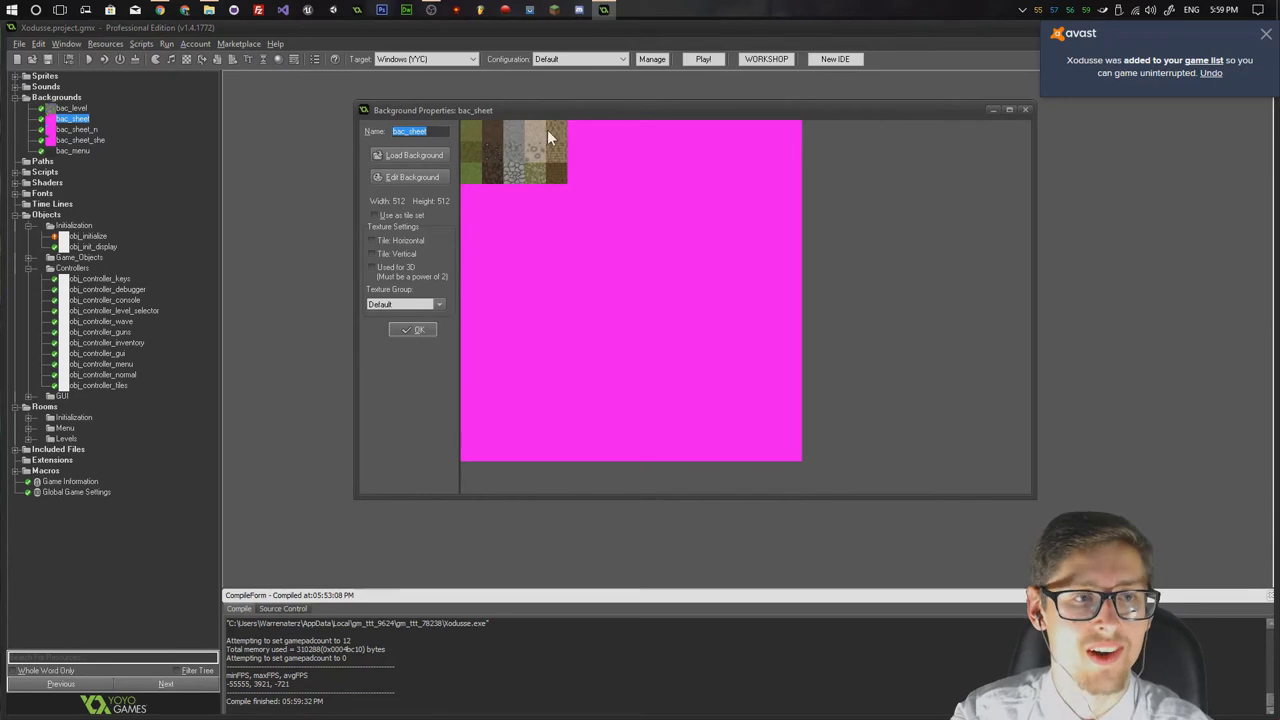
click(415, 329)
double_click(74, 130)
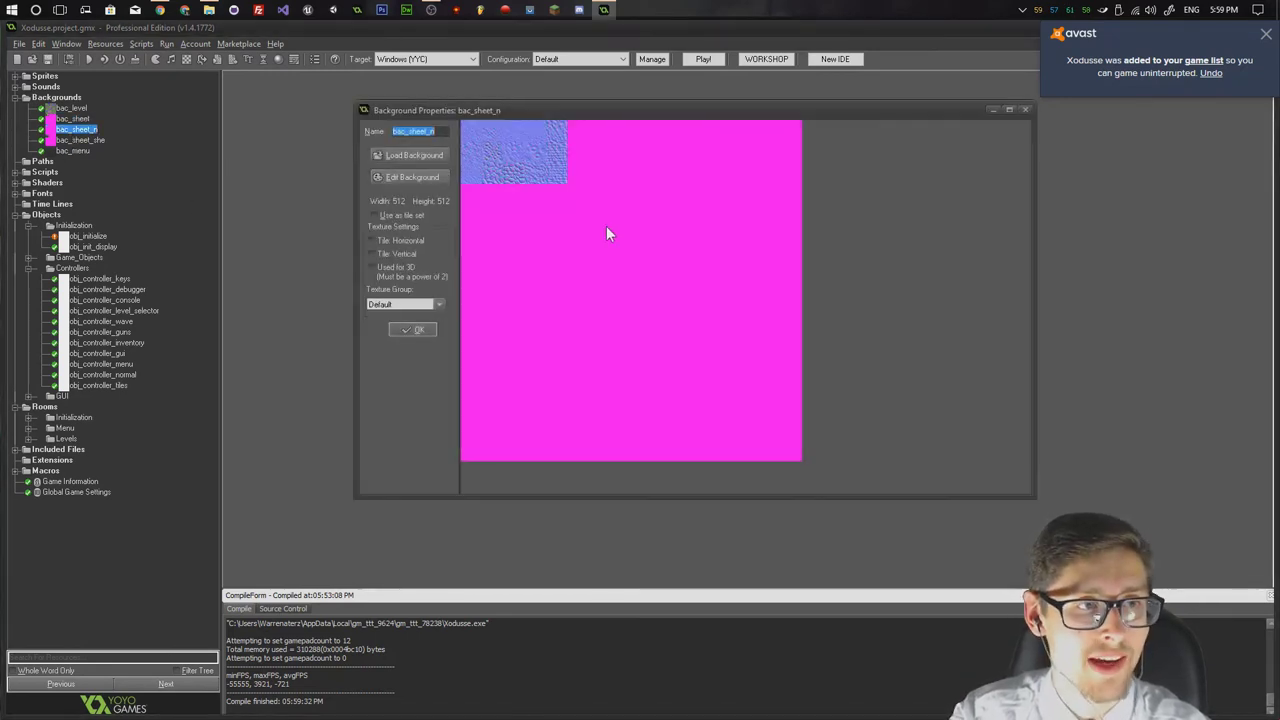
click(398, 334)
Open bac_sheet_she's properties, shift the window up and right, then close it with OK.
double_click(84, 141)
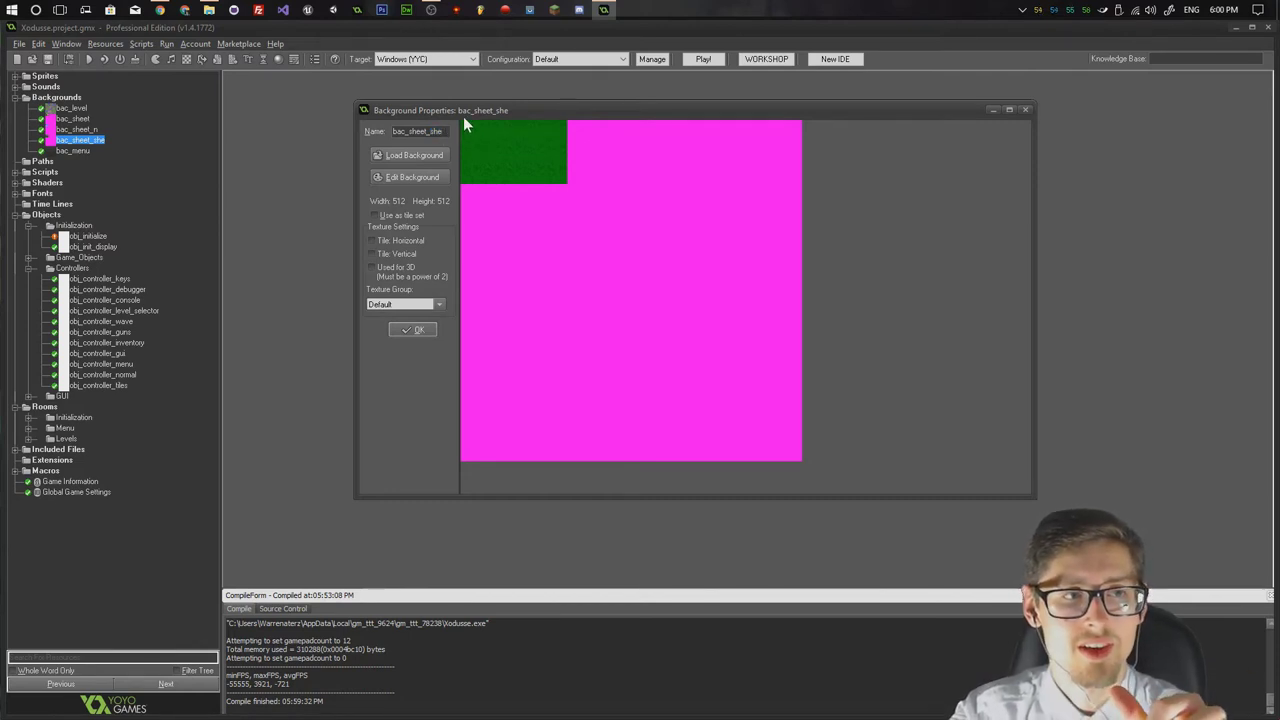
drag(463, 116, 609, 90)
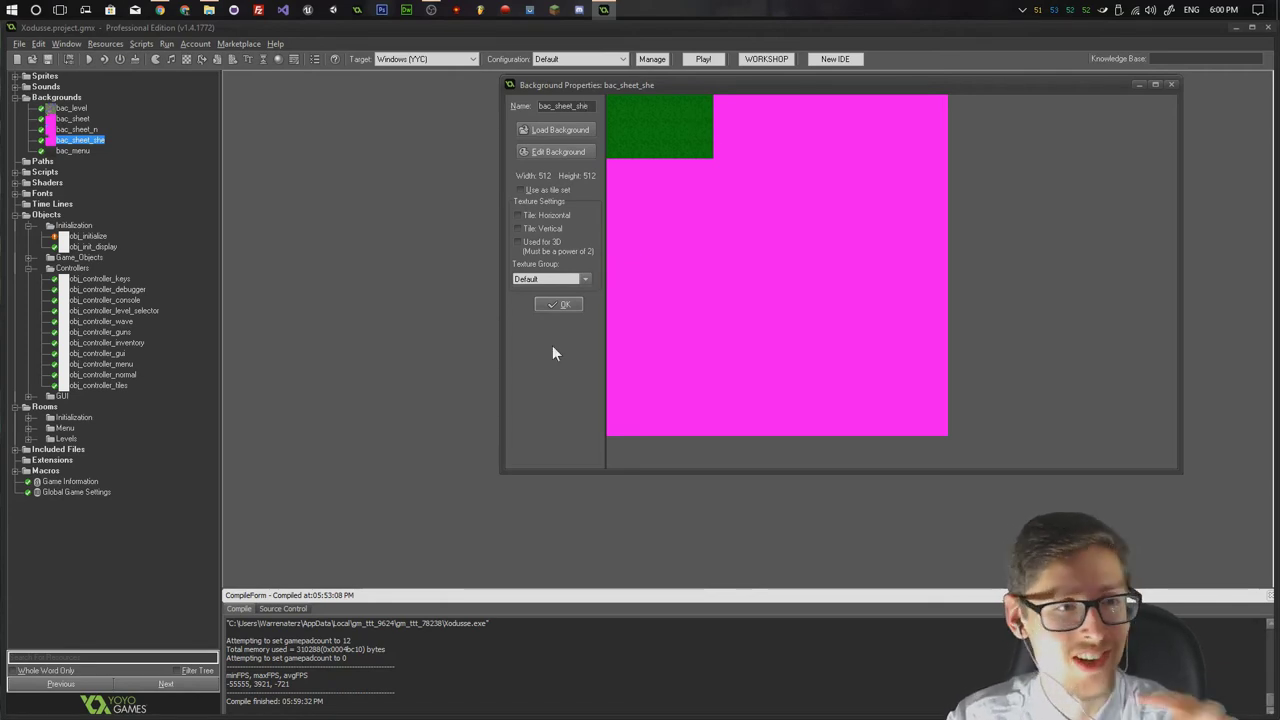
click(556, 306)
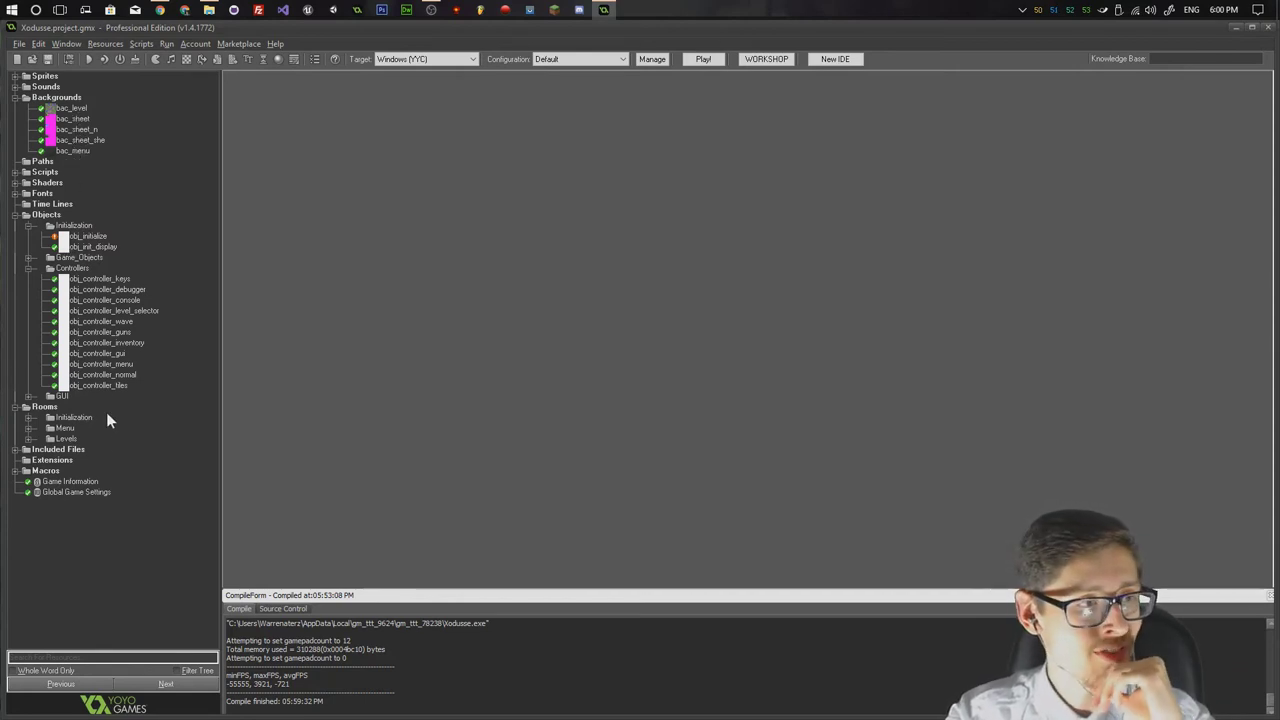
Open rm_game_0 from Rooms > Levels, pan, zoom and toggle background display, then close it.
click(28, 439)
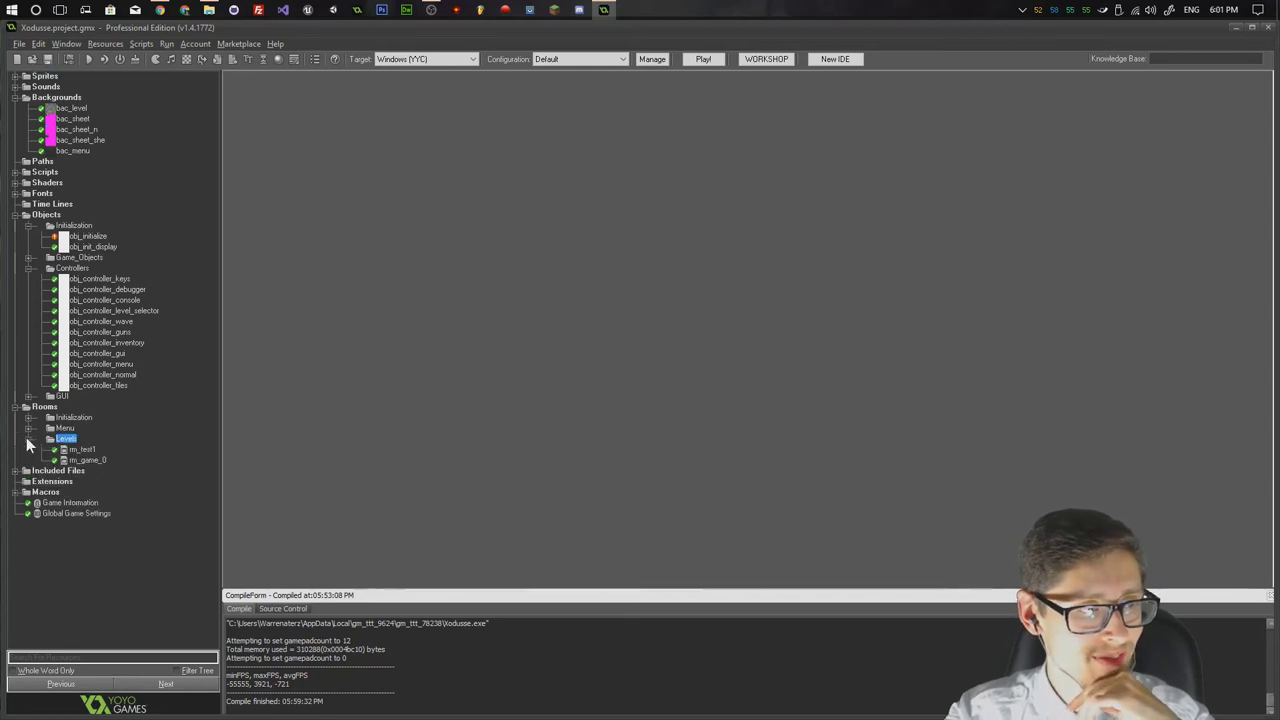
double_click(88, 462)
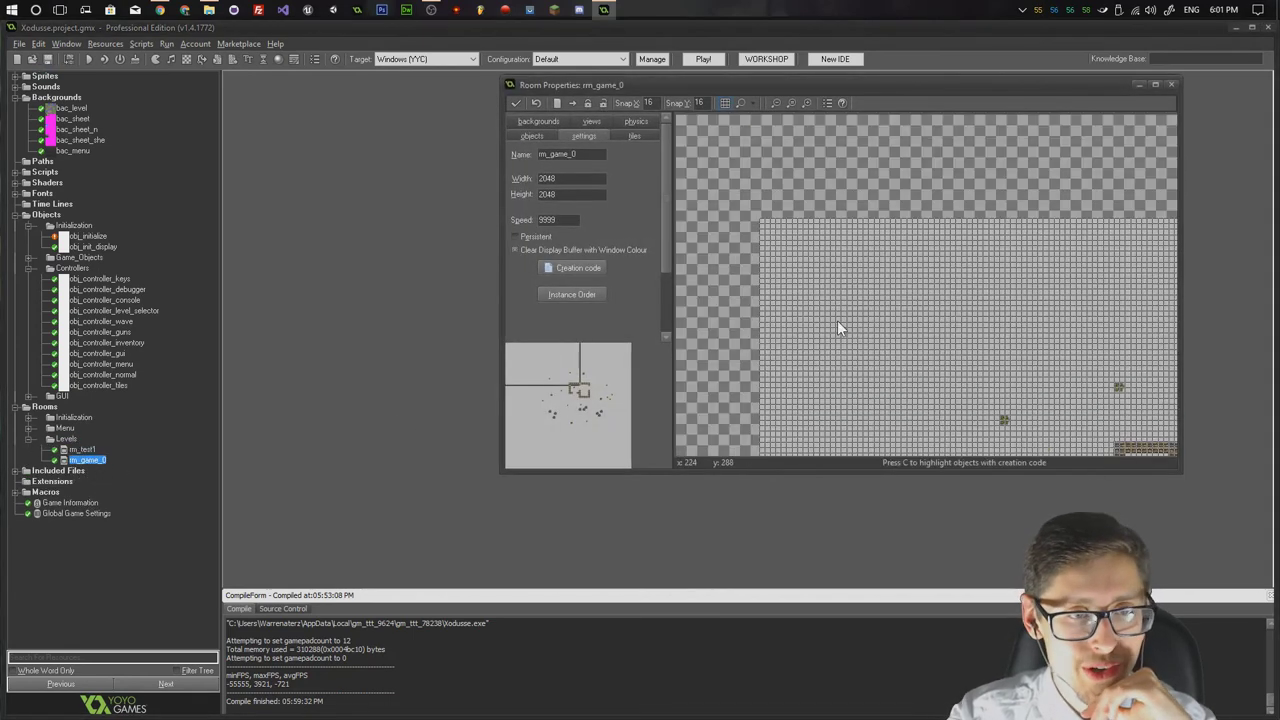
middle_drag(950, 385, 709, 198)
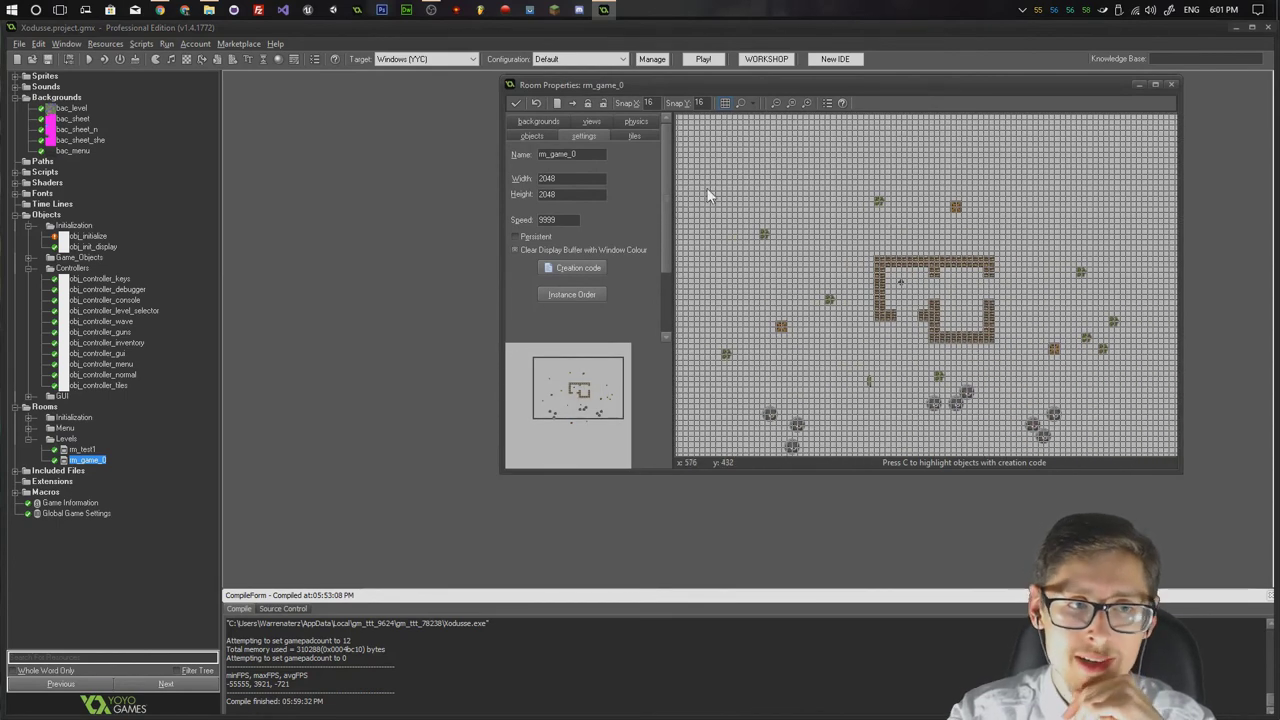
click(746, 107)
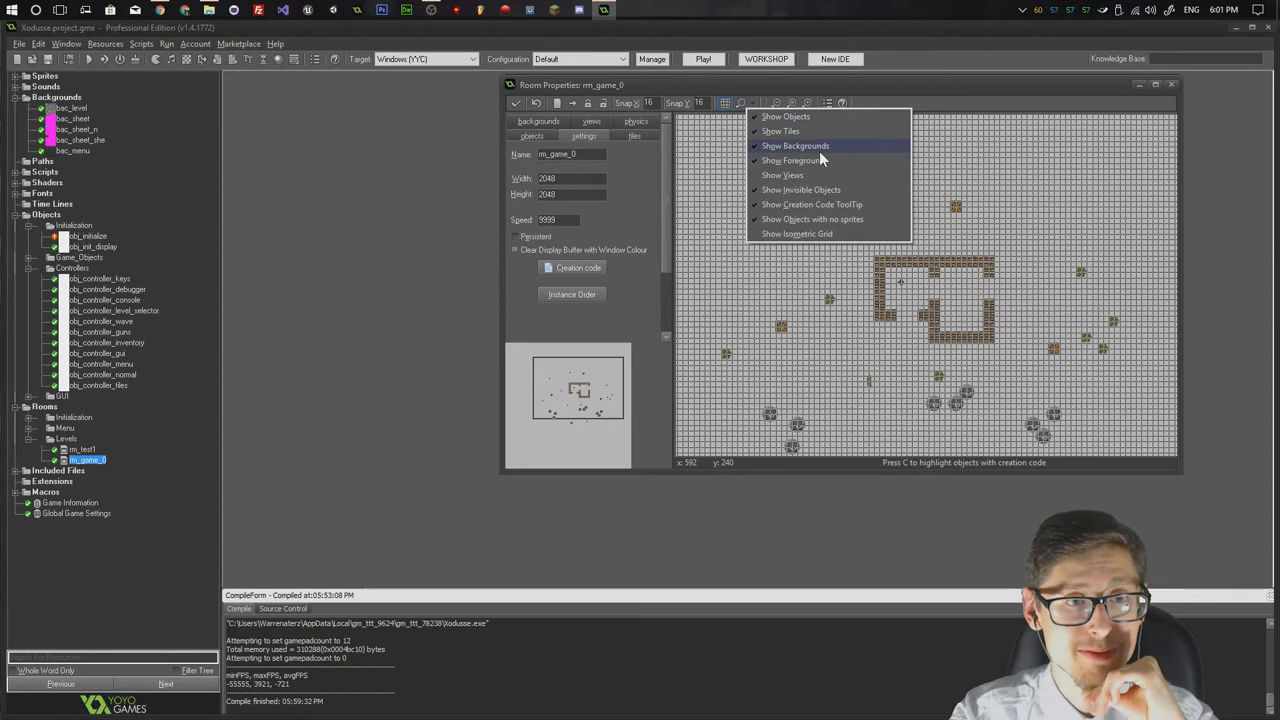
click(989, 85)
scroll(928, 300, down, 3)
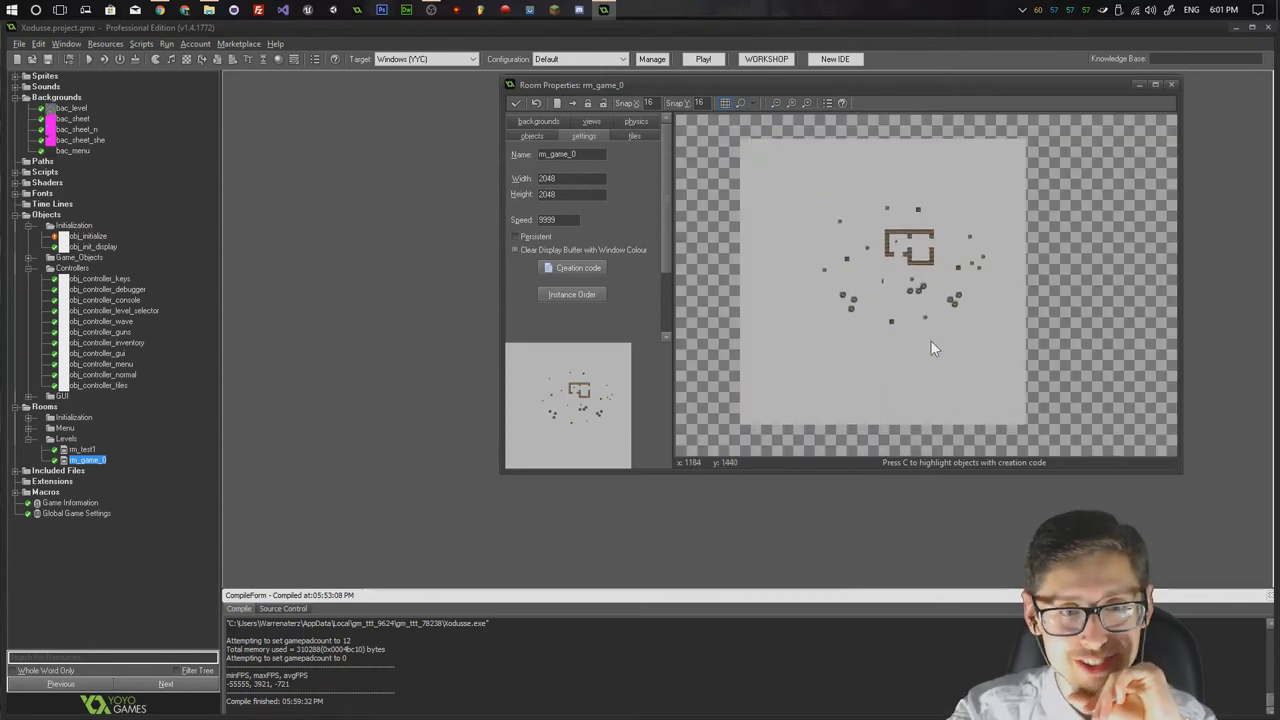
scroll(944, 218, up, 2)
scroll(887, 263, up, 1)
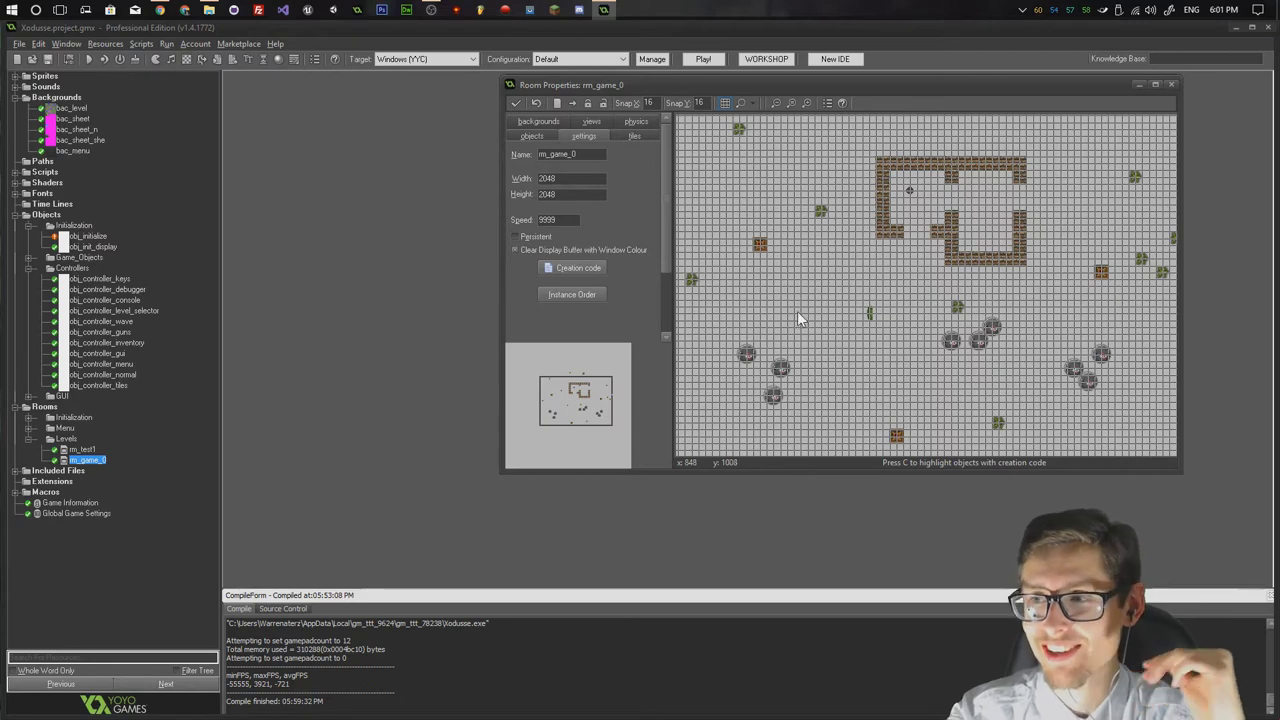
click(516, 104)
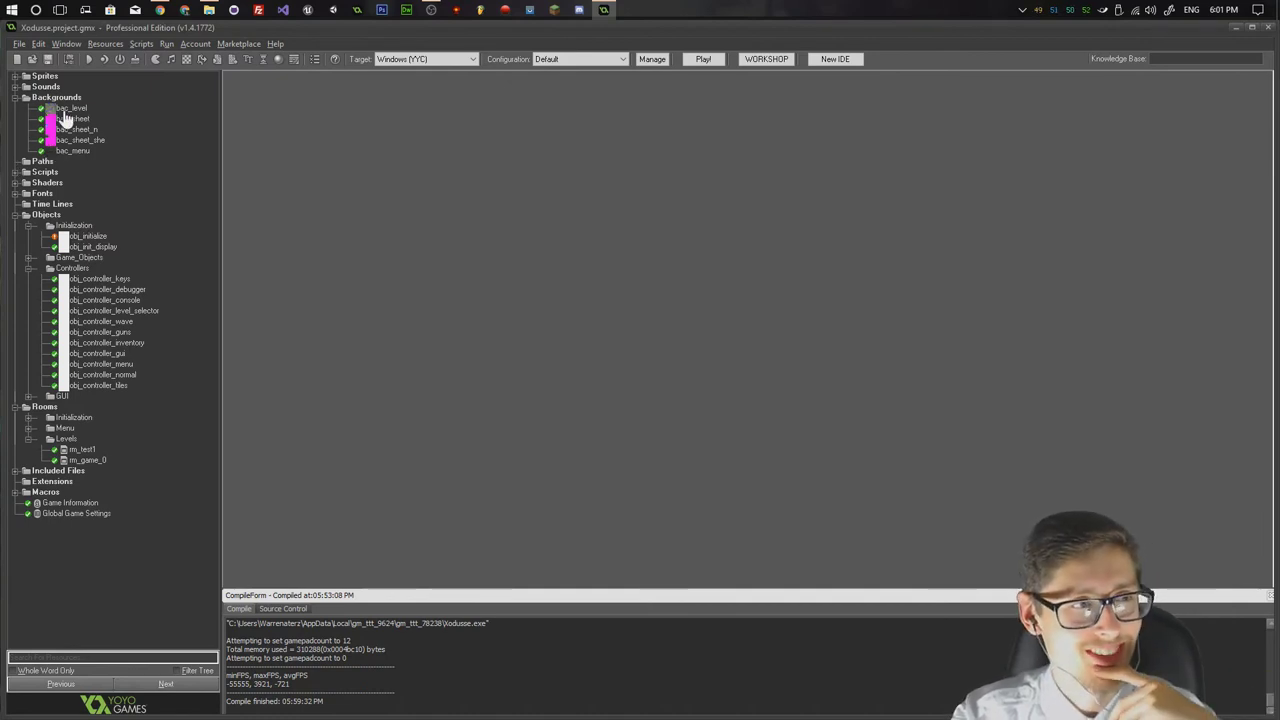
Open the bac_level background in the Image Editor, then switch to Photoshop.
click(62, 110)
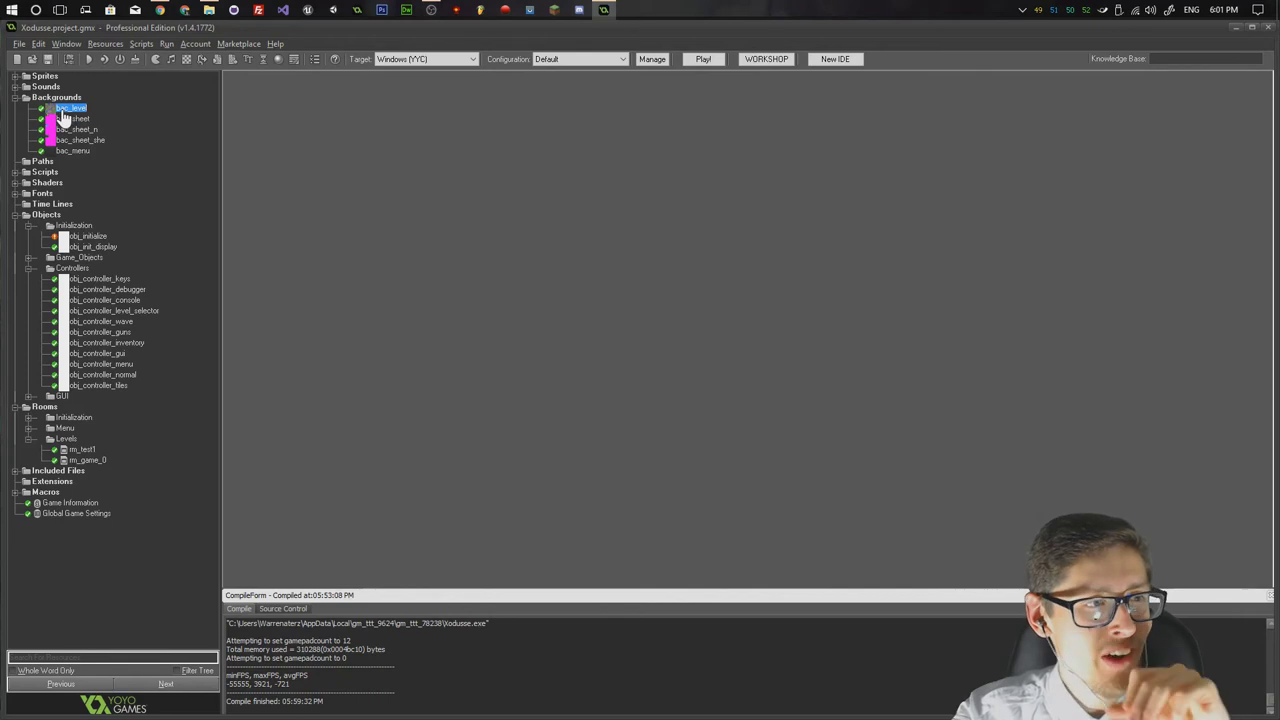
double_click(62, 110)
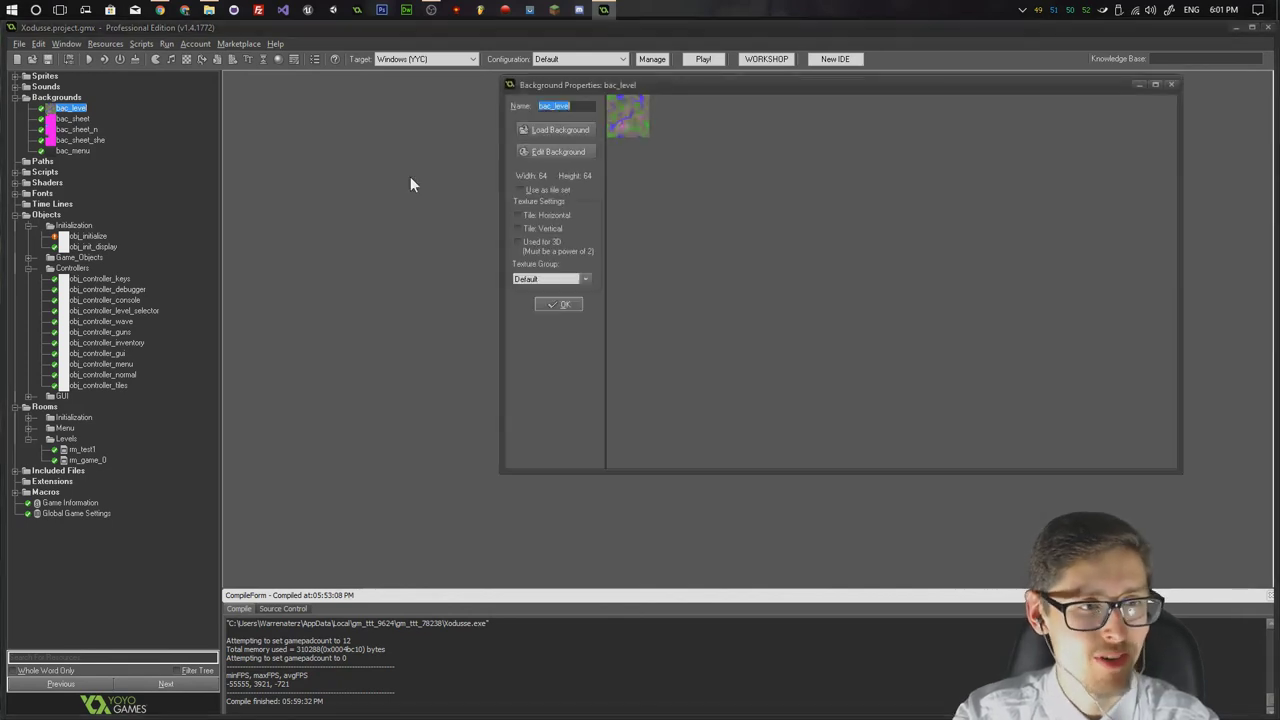
click(555, 152)
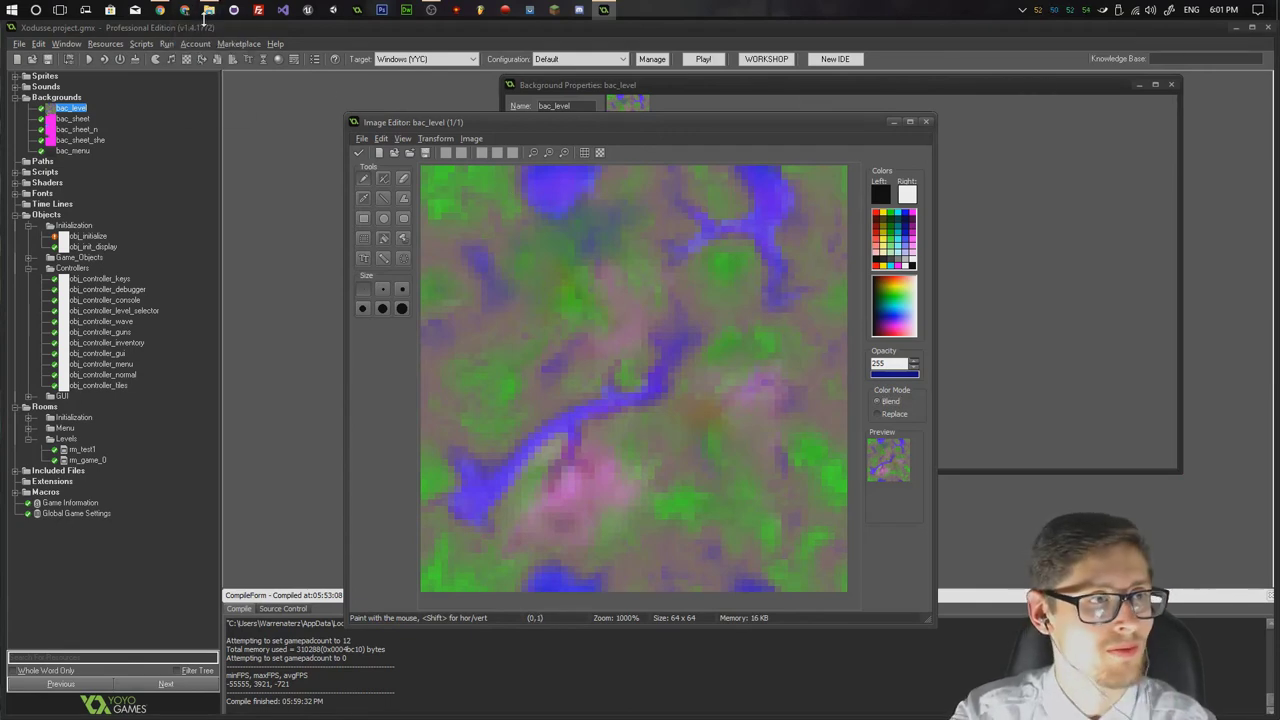
key(ctrl)
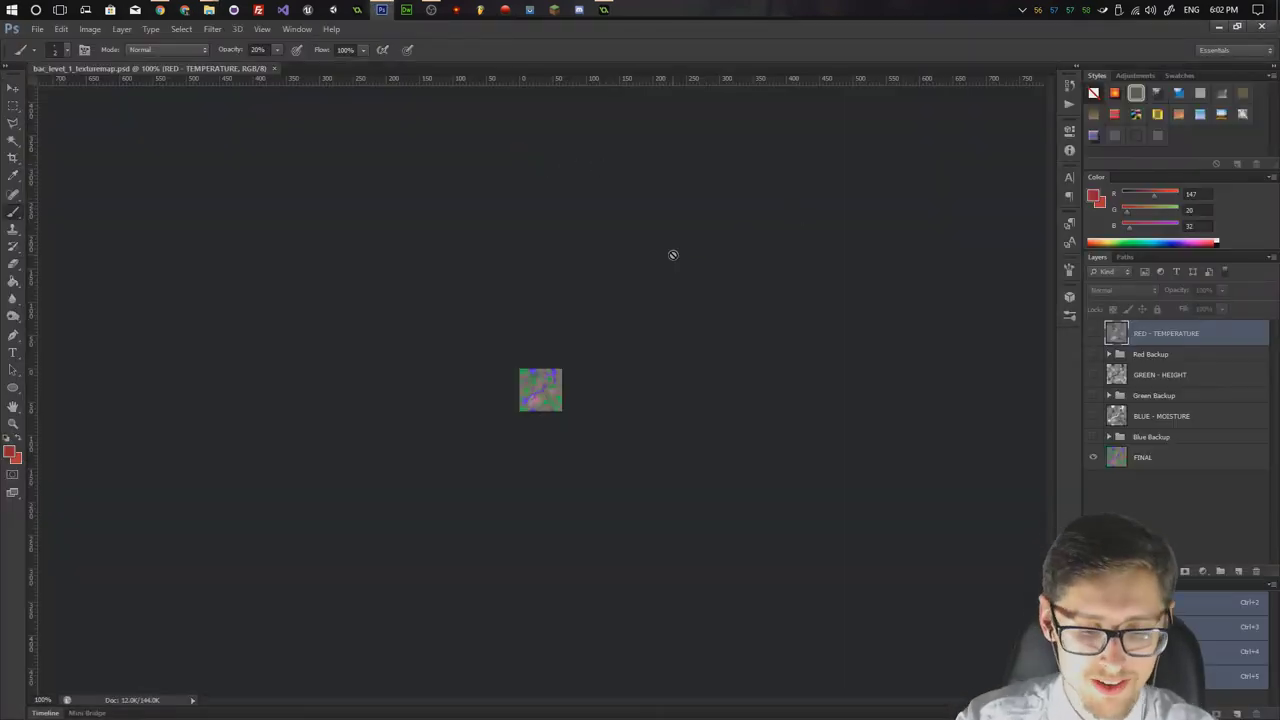
Zoom the texture map to 800%, toggle the FINAL layer's visibility, and widen the dock.
key(ctrl+plus)
key(ctrl+plus)
key(ctrl+plus)
key(ctrl+plus)
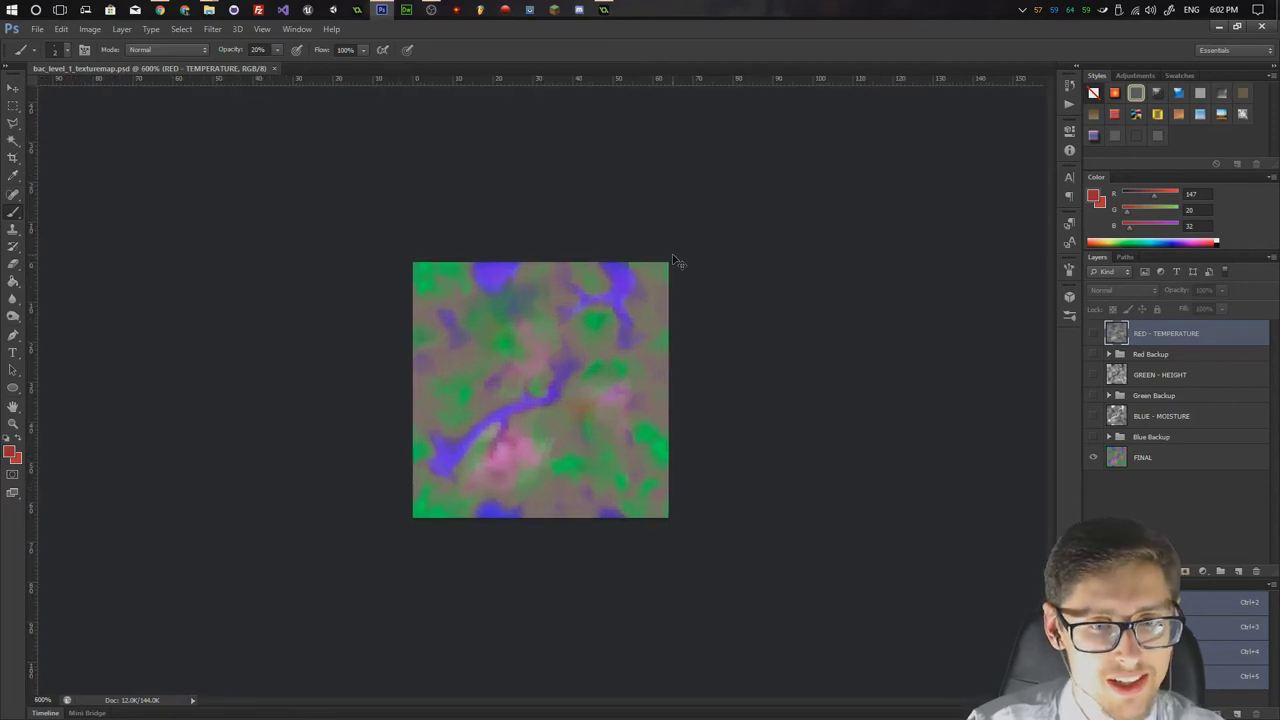
key(ctrl+plus)
key(ctrl+plus)
key(ctrl+plus)
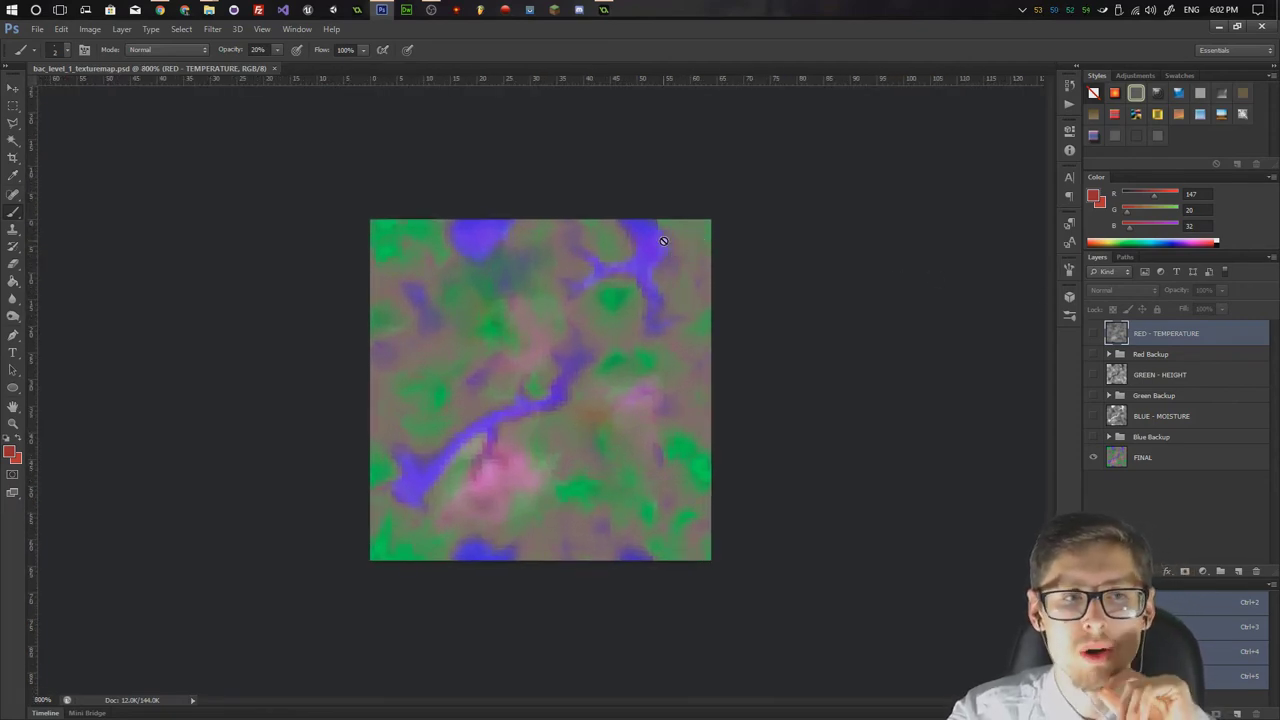
click(1150, 489)
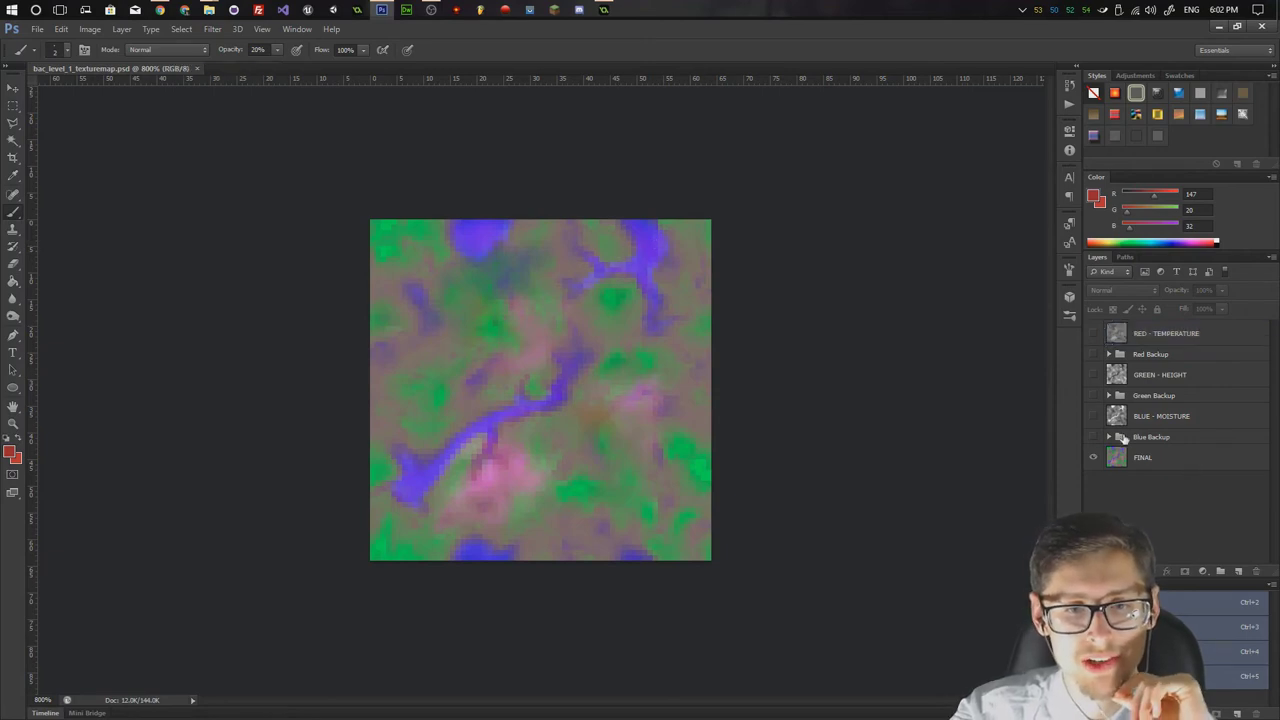
click(1094, 459)
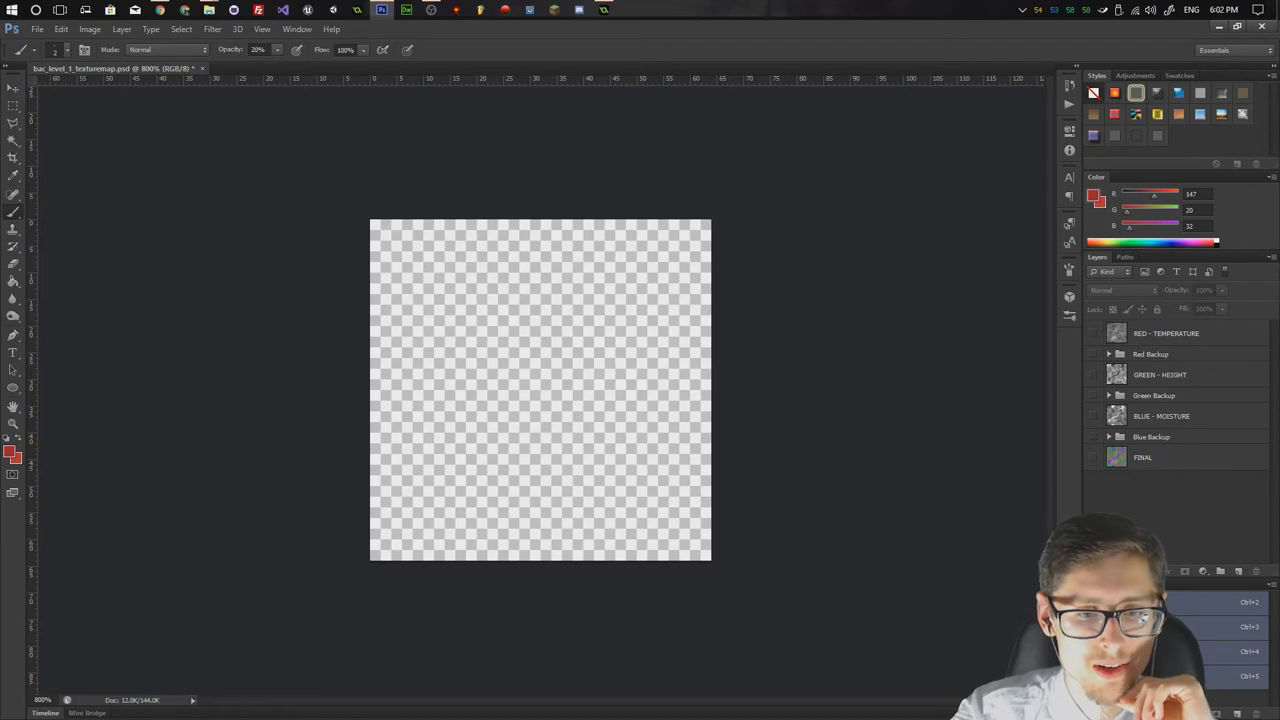
click(1093, 459)
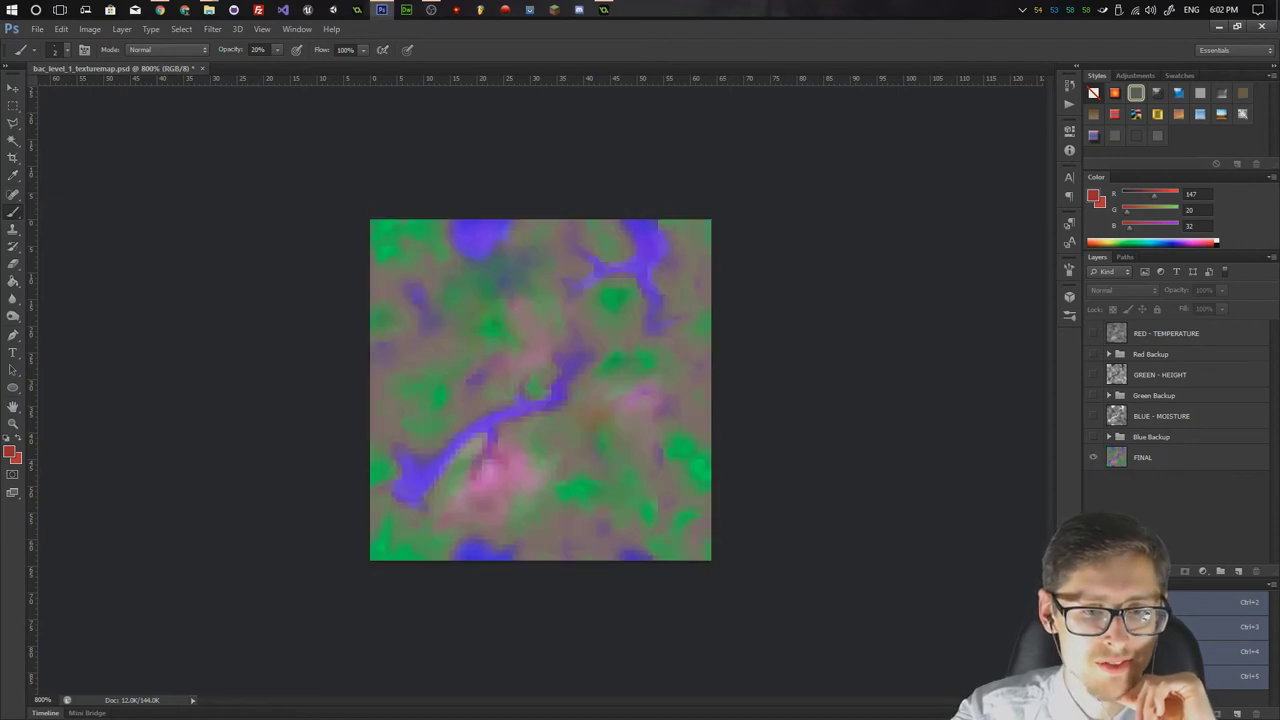
drag(1058, 400, 862, 400)
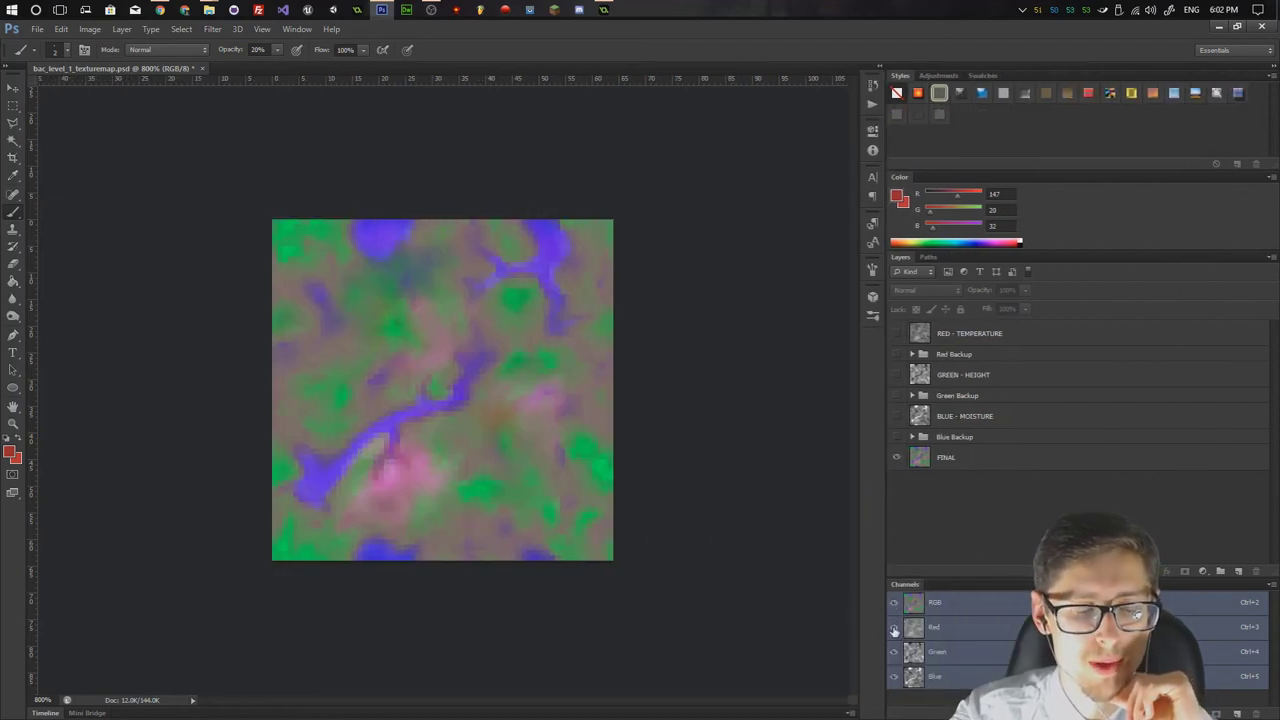
View the Red, Green and Blue channels one at a time, then restore the full RGB composite.
click(894, 627)
click(894, 651)
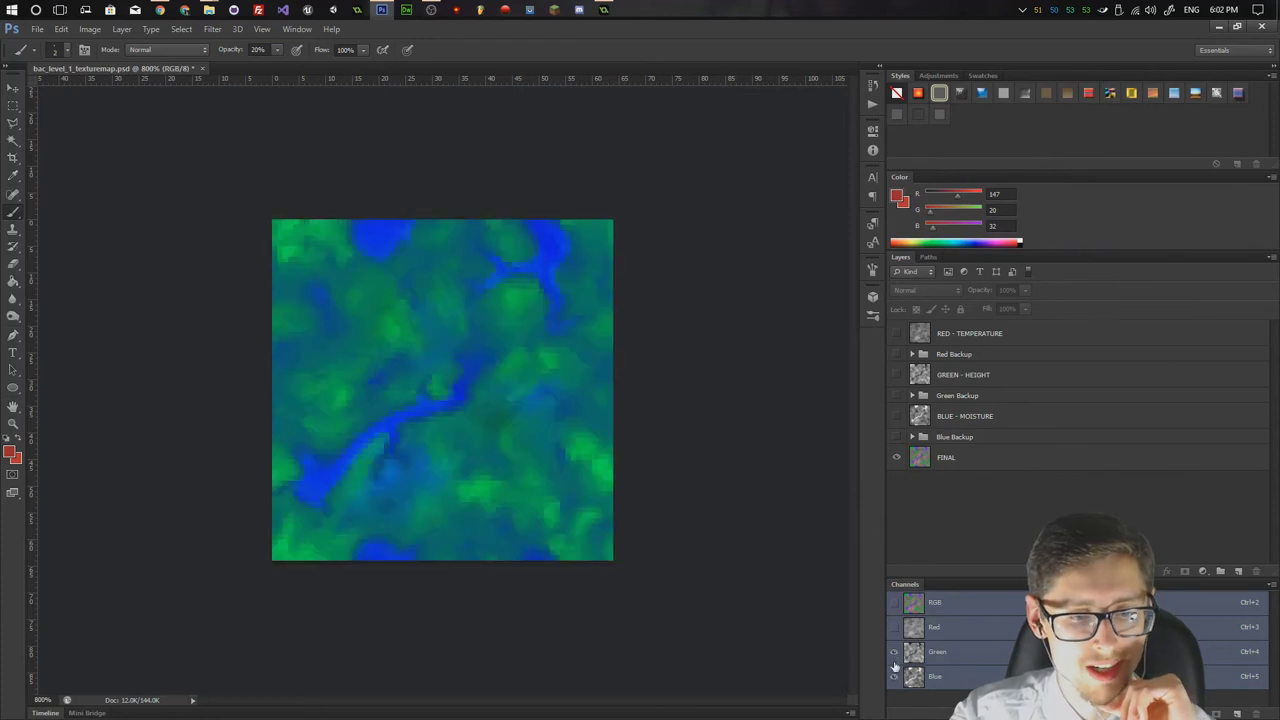
alt+click(894, 676)
alt+click(893, 676)
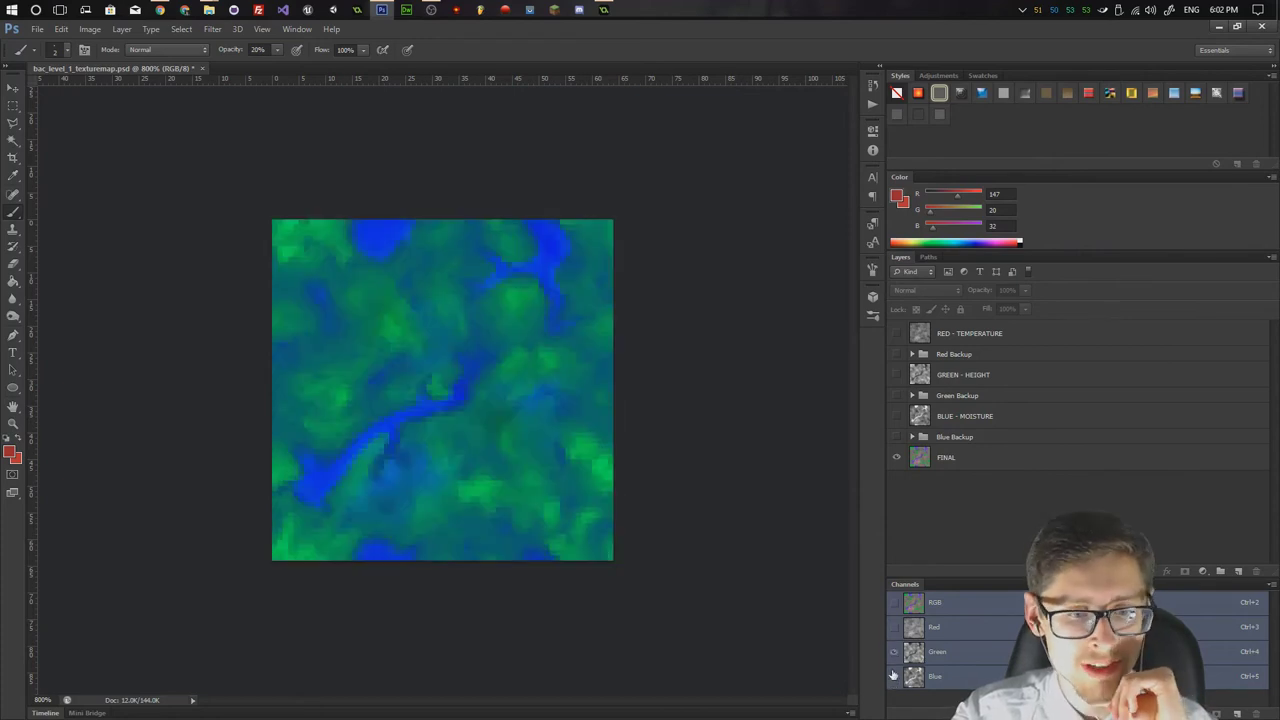
click(894, 627)
click(894, 651)
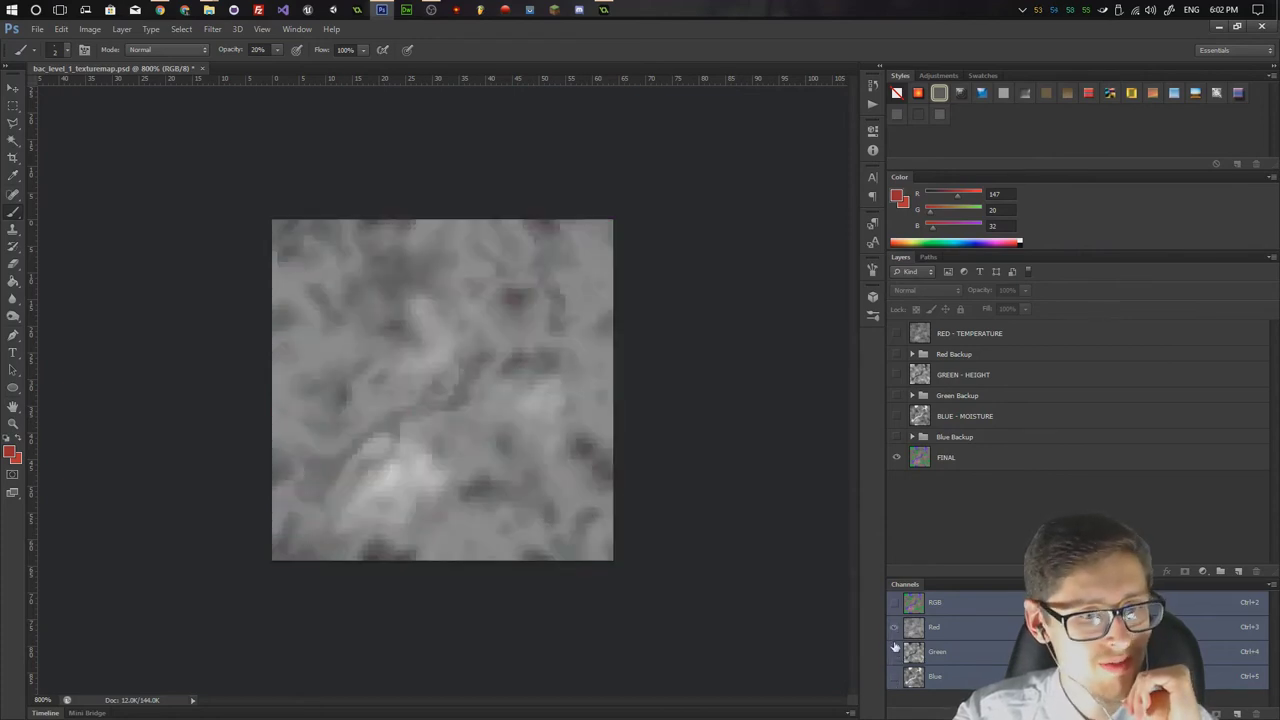
click(894, 651)
click(894, 676)
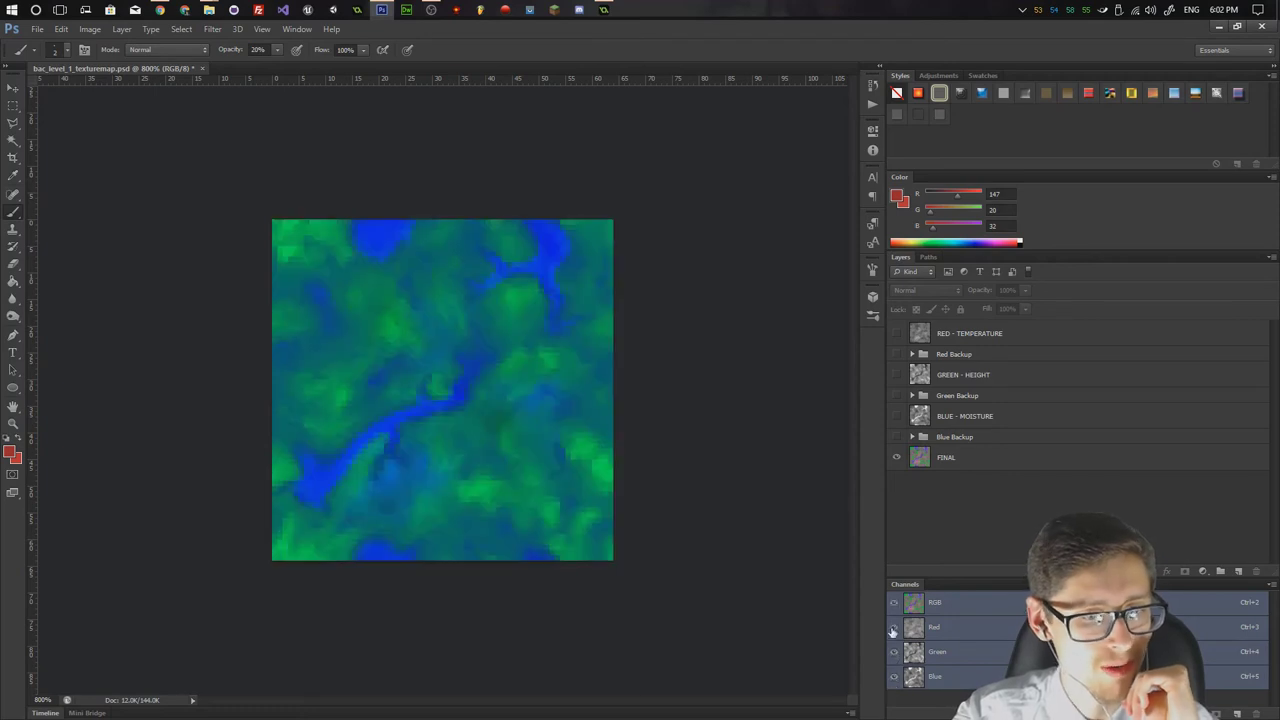
click(894, 627)
Select the BLUE - MOISTURE layer and isolate the Blue channel in grayscale.
drag(886, 532, 852, 532)
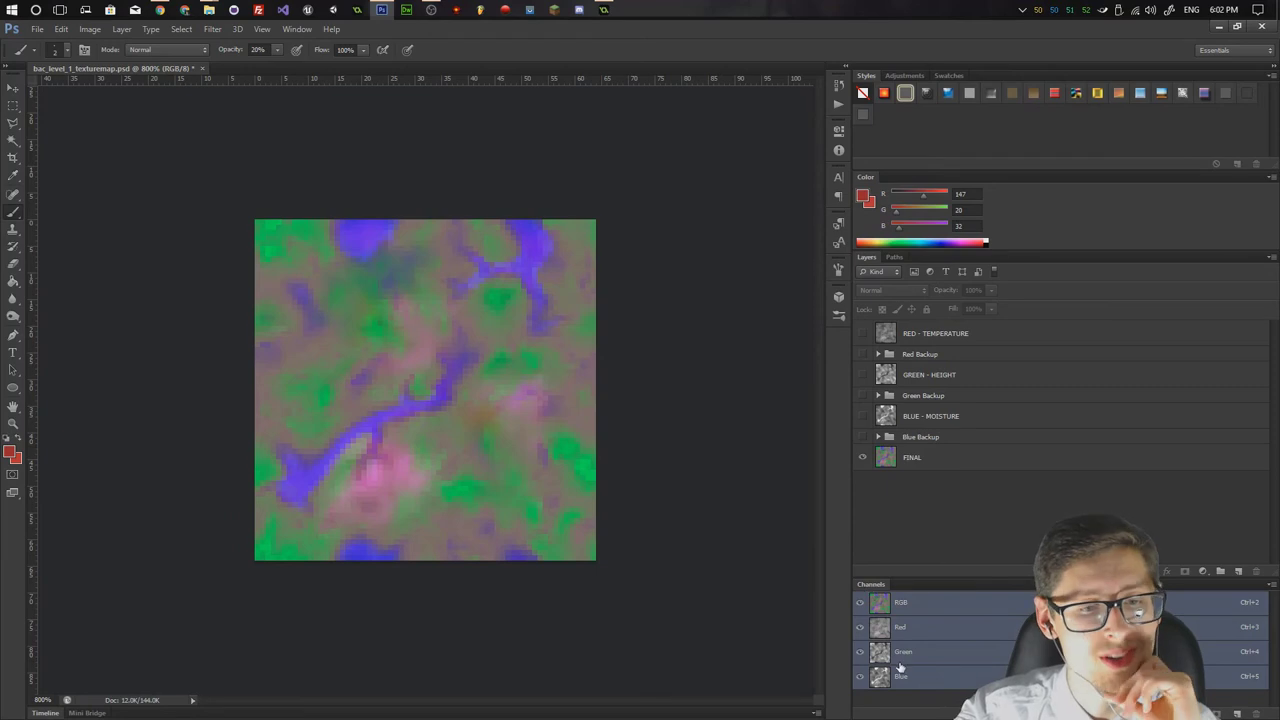
click(860, 651)
click(874, 679)
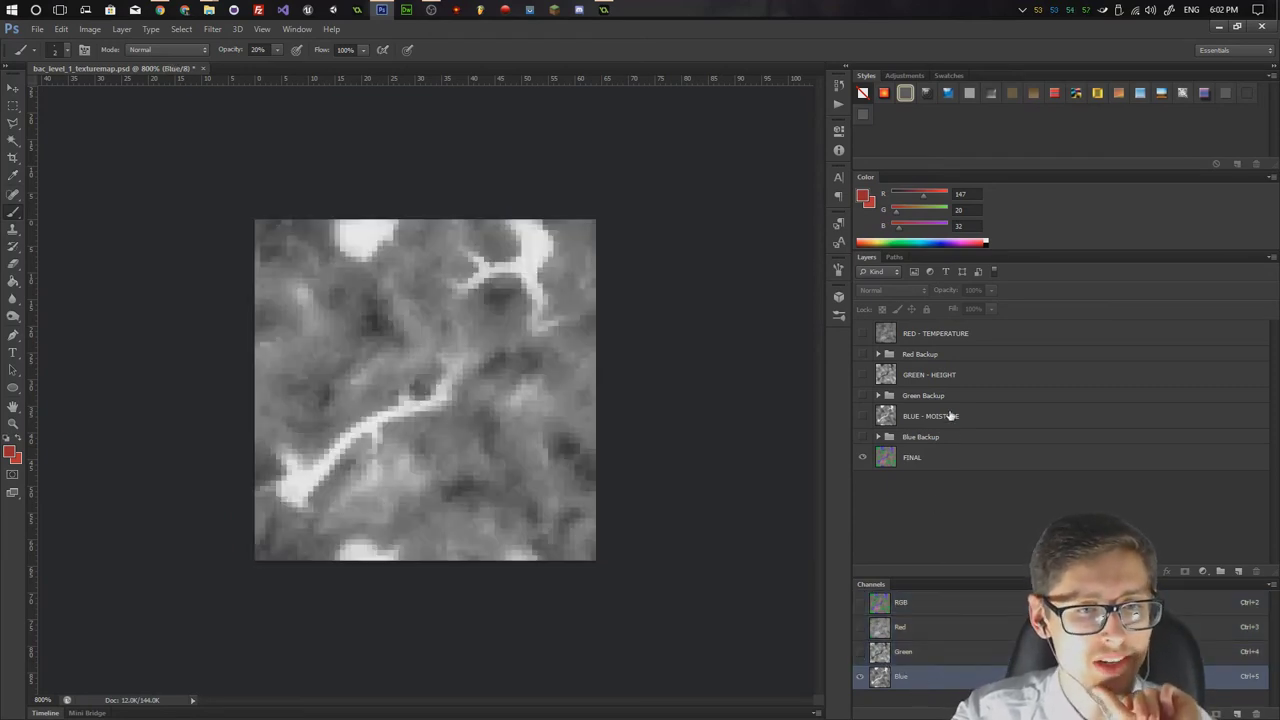
click(922, 420)
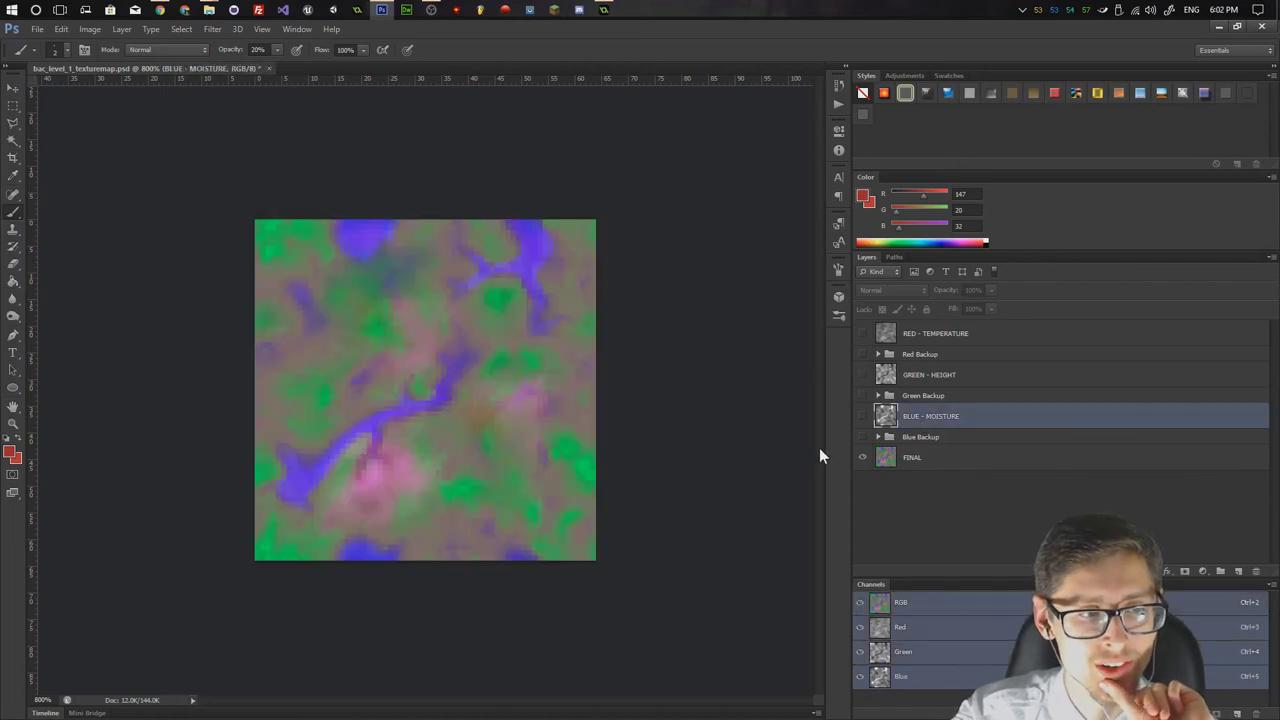
click(858, 655)
click(858, 679)
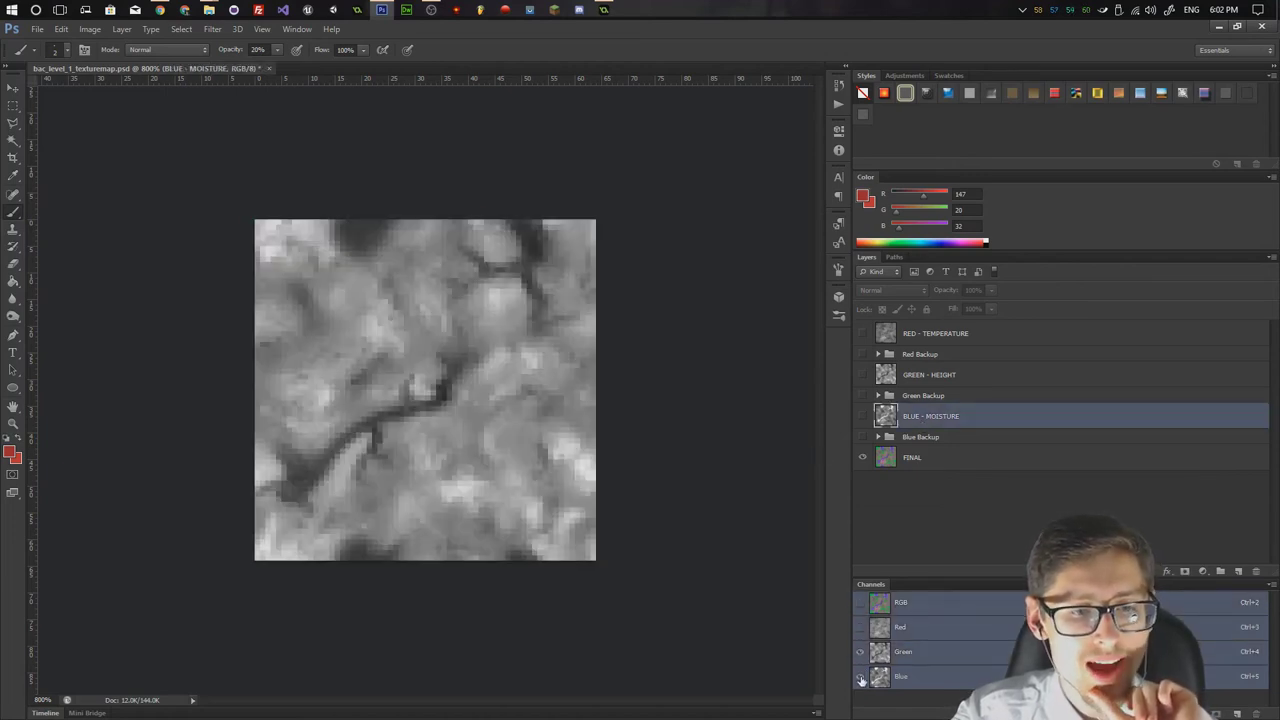
click(859, 679)
click(859, 653)
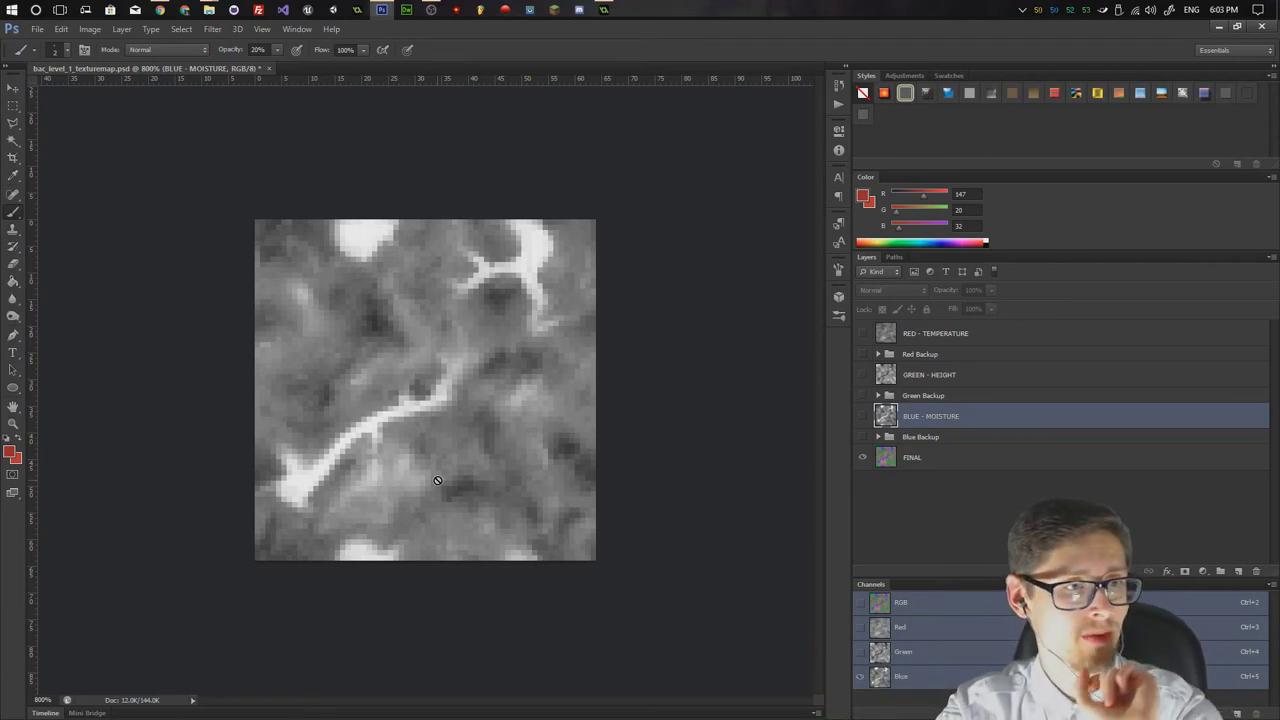
Show the Green channel alone, then switch to the Blue channel alone.
click(860, 651)
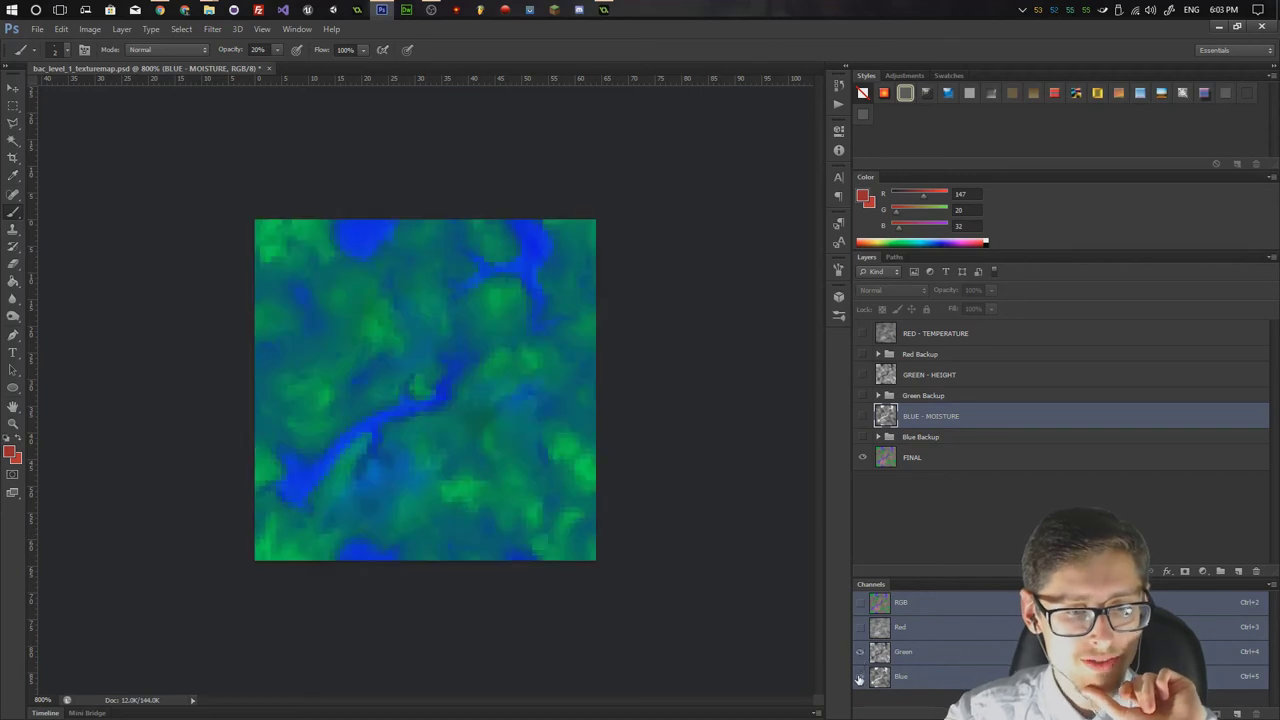
click(860, 676)
click(932, 651)
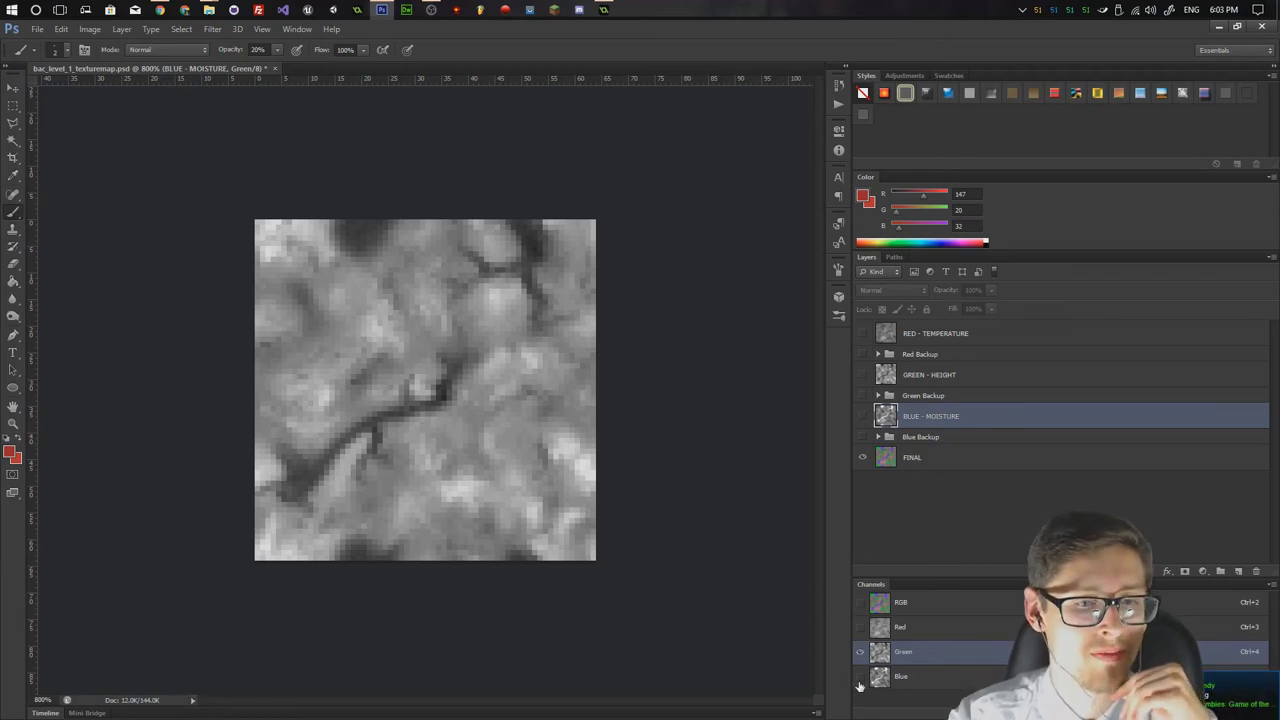
click(859, 676)
click(859, 651)
click(926, 684)
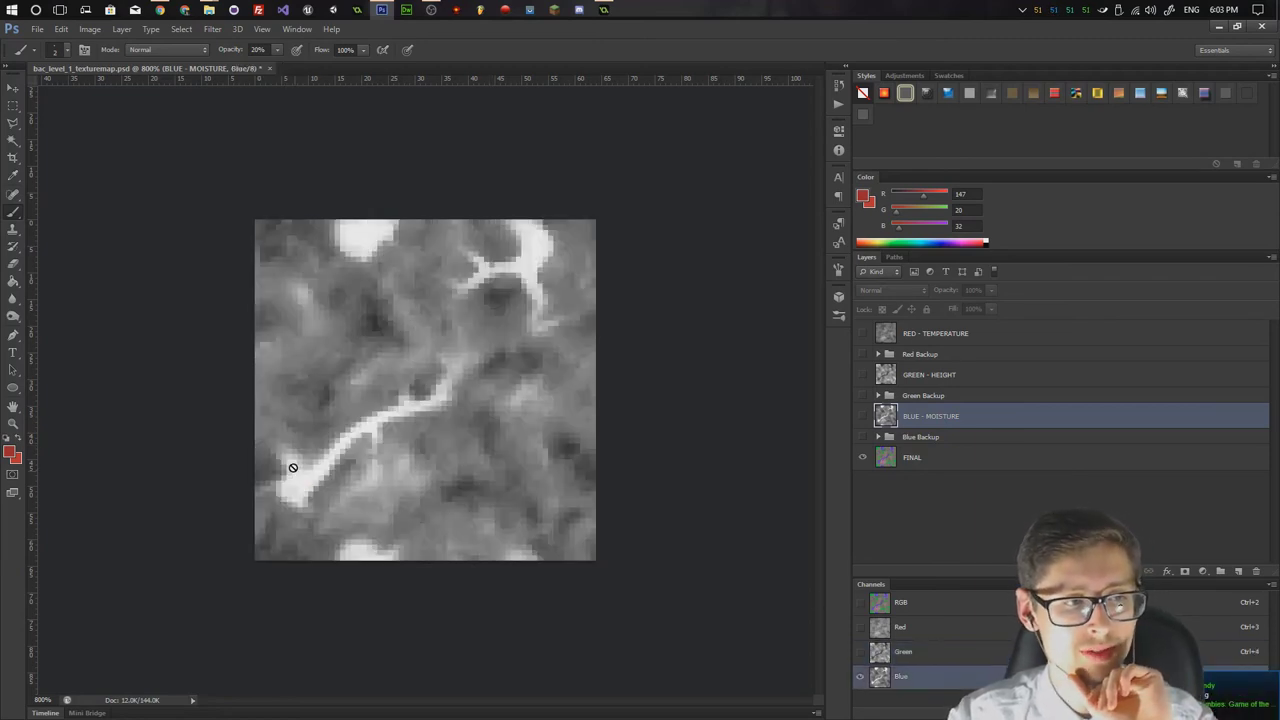
Return briefly to Green, then display only the Red channel with Ctrl+3.
click(859, 651)
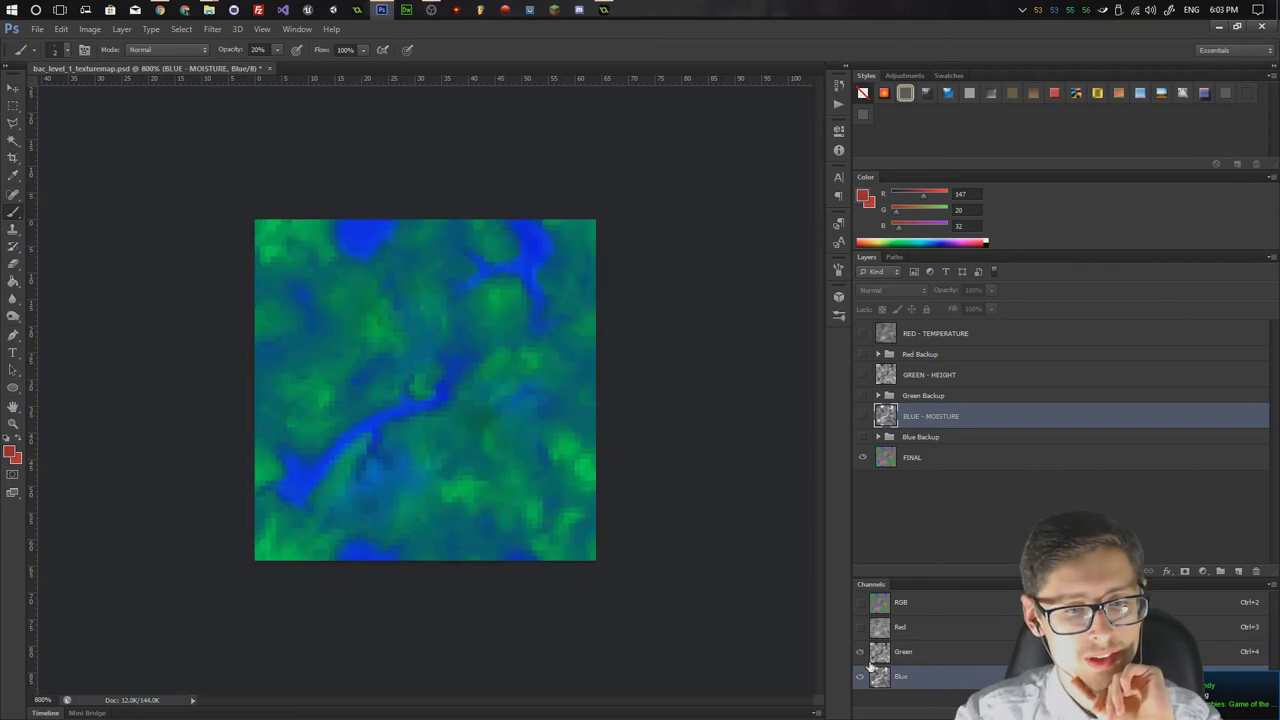
shift+click(926, 654)
click(859, 676)
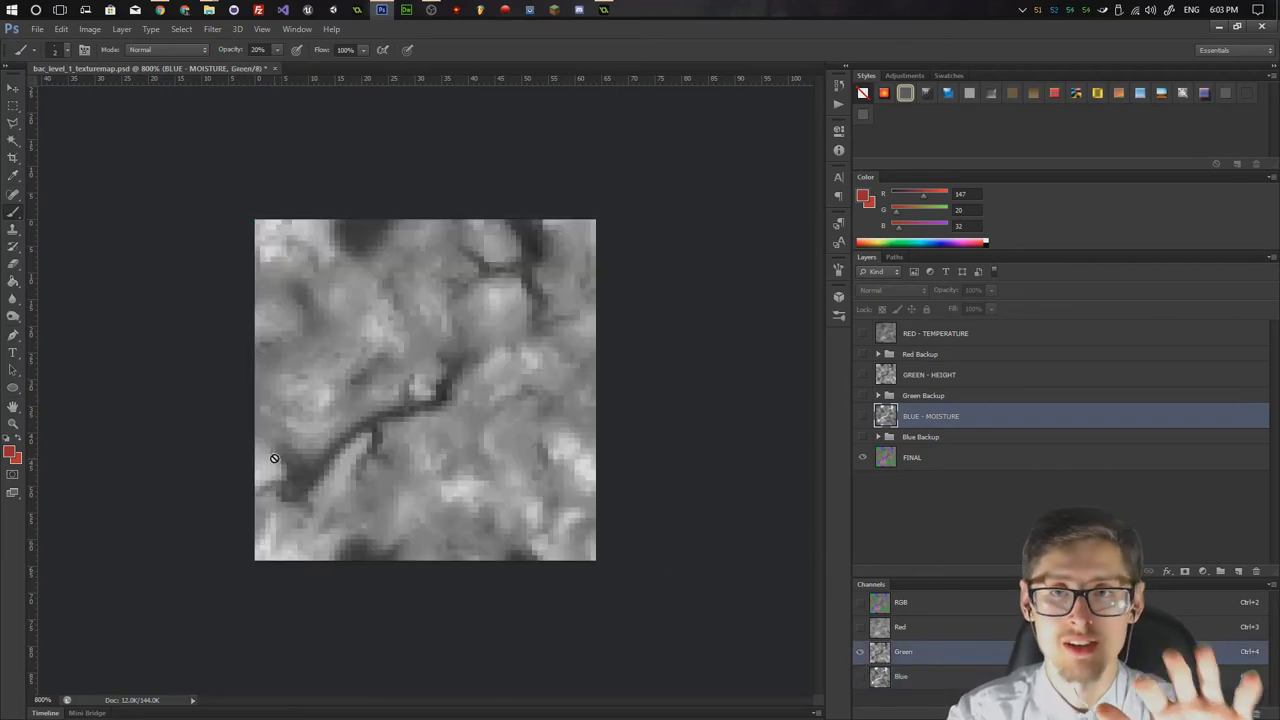
click(859, 627)
key(ctrl+3)
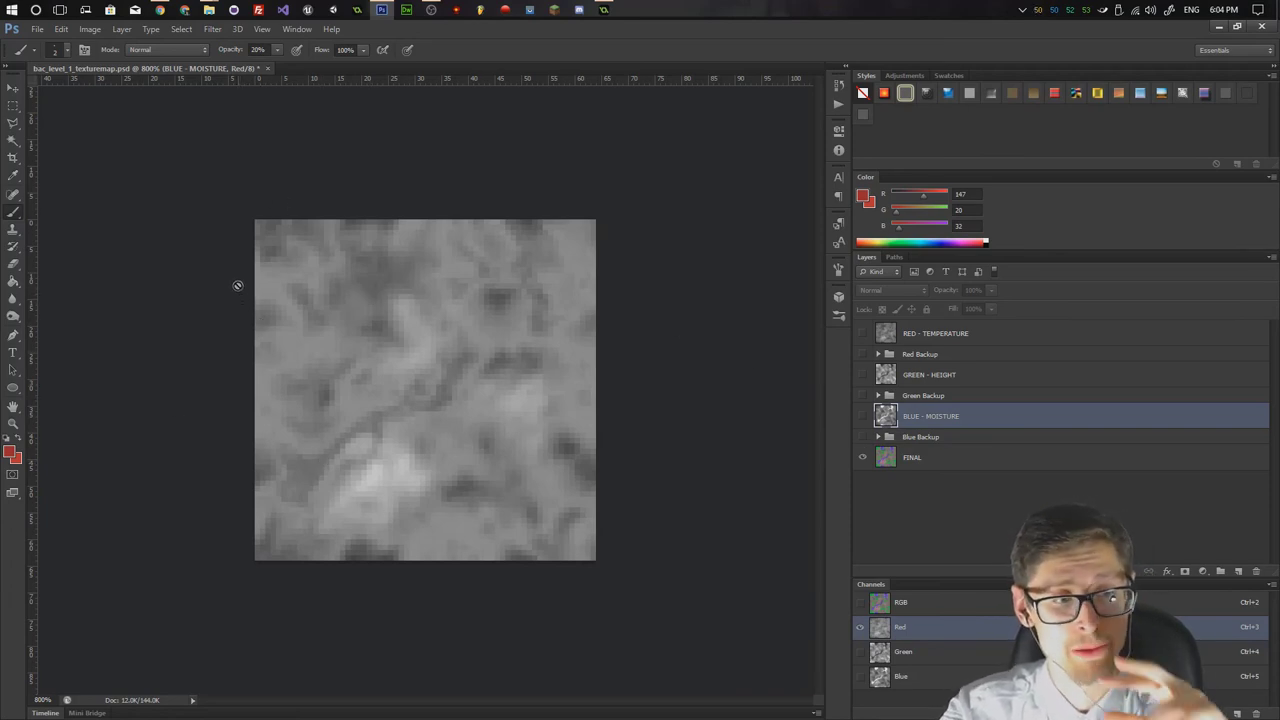
Back in GameMaker, open bac_level in the Image Editor and zoom it, then launch Calculator.
click(1215, 31)
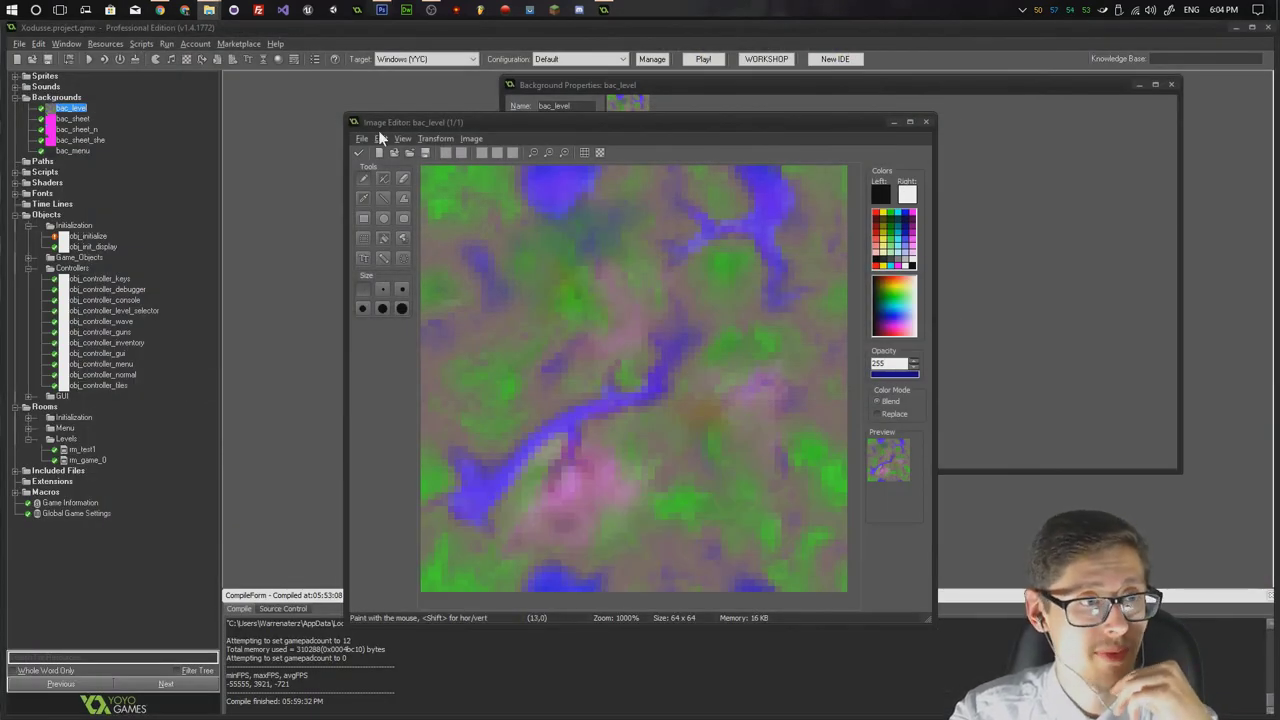
drag(569, 84, 302, 81)
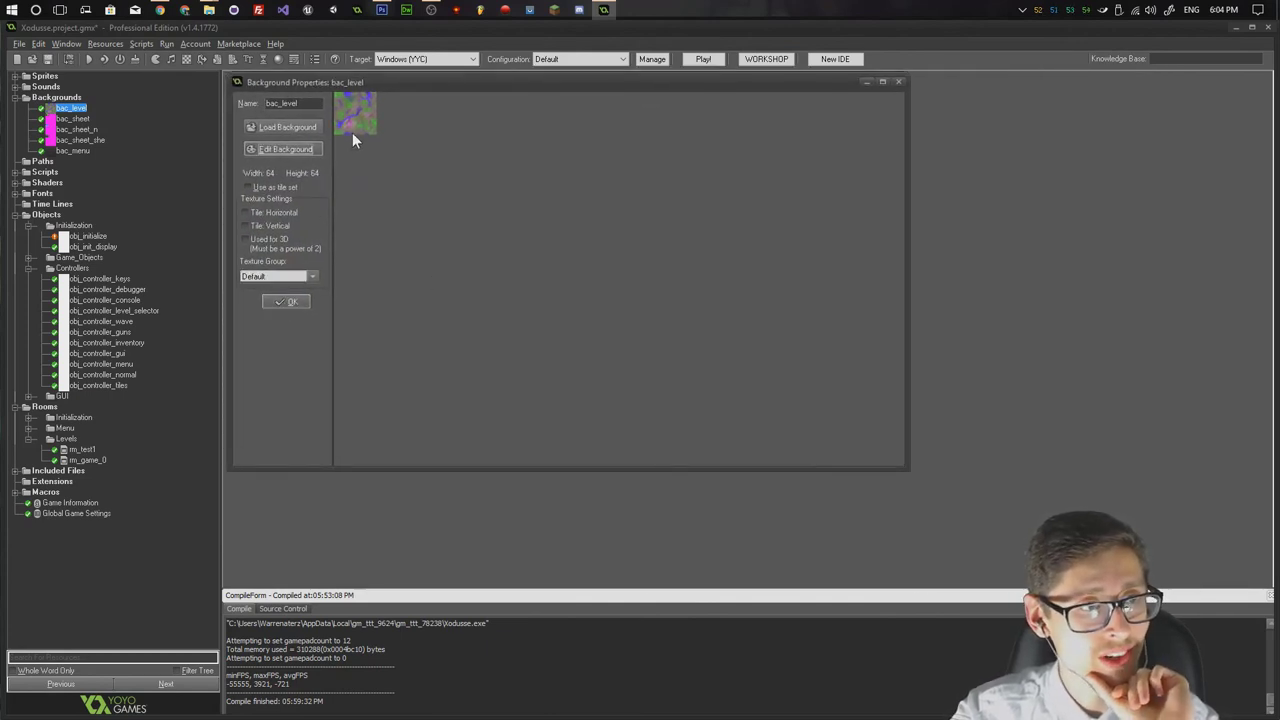
click(300, 149)
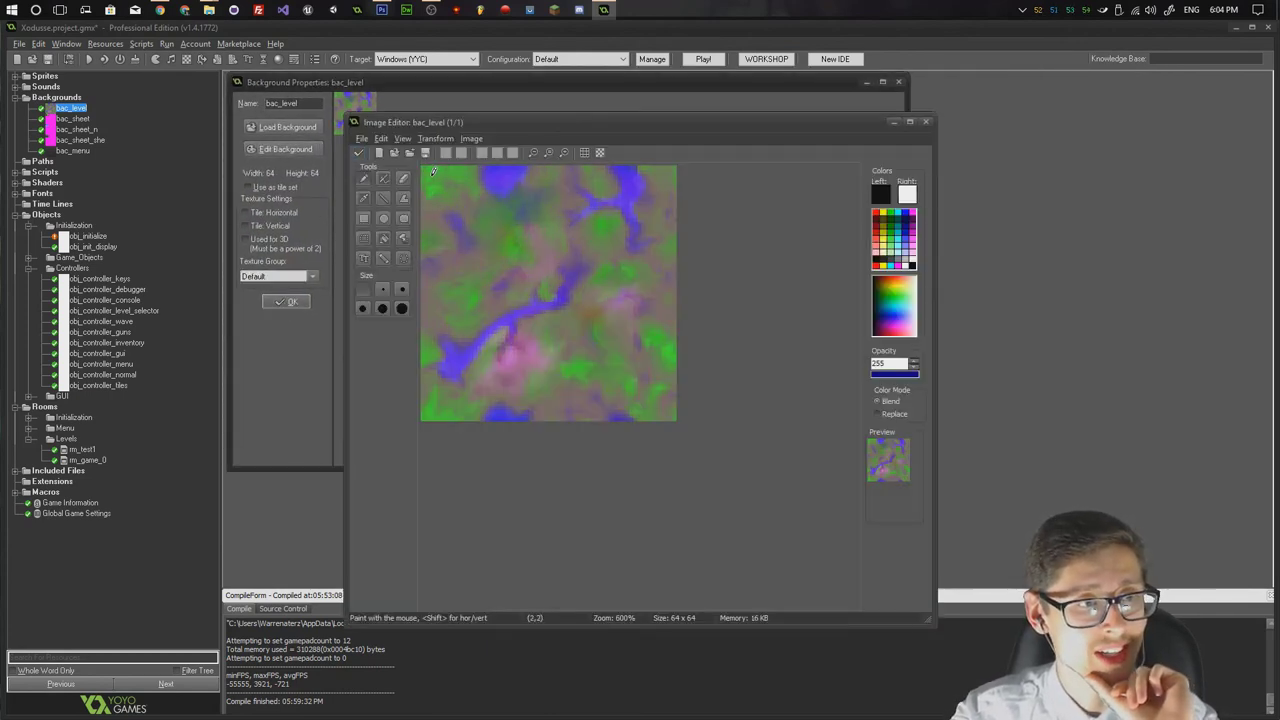
scroll(594, 292, up, 2)
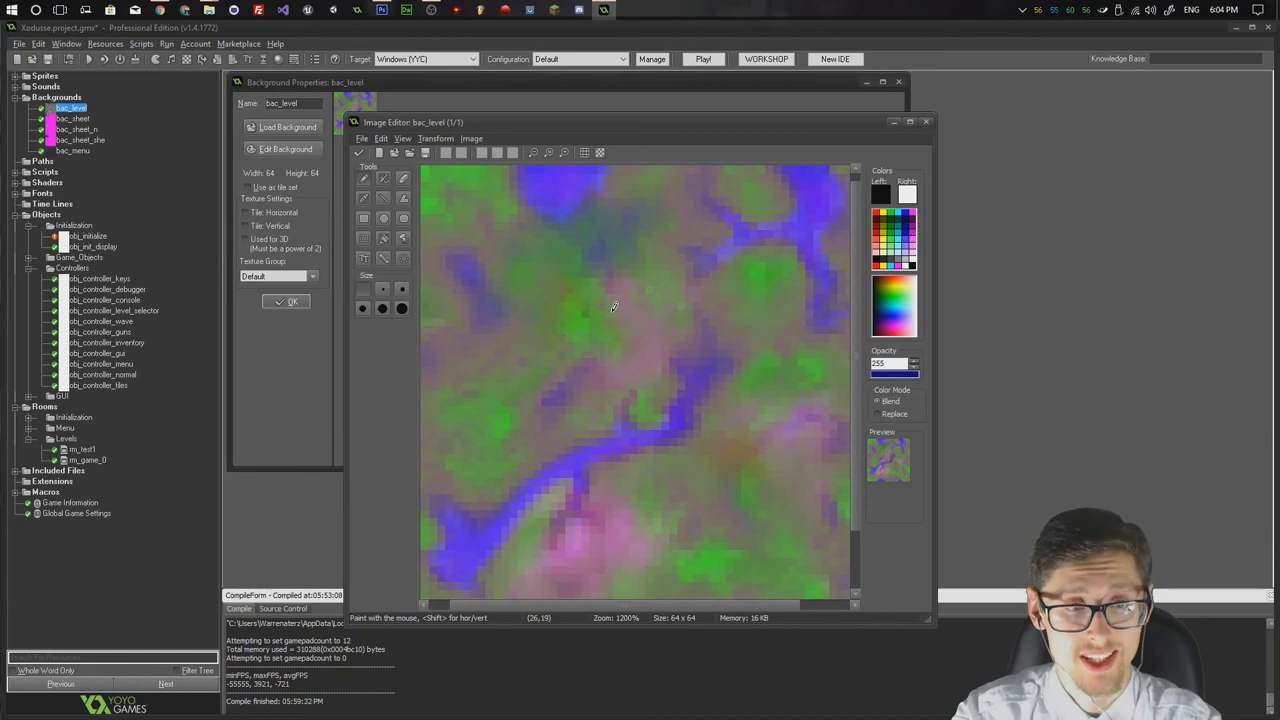
scroll(617, 347, down, 1)
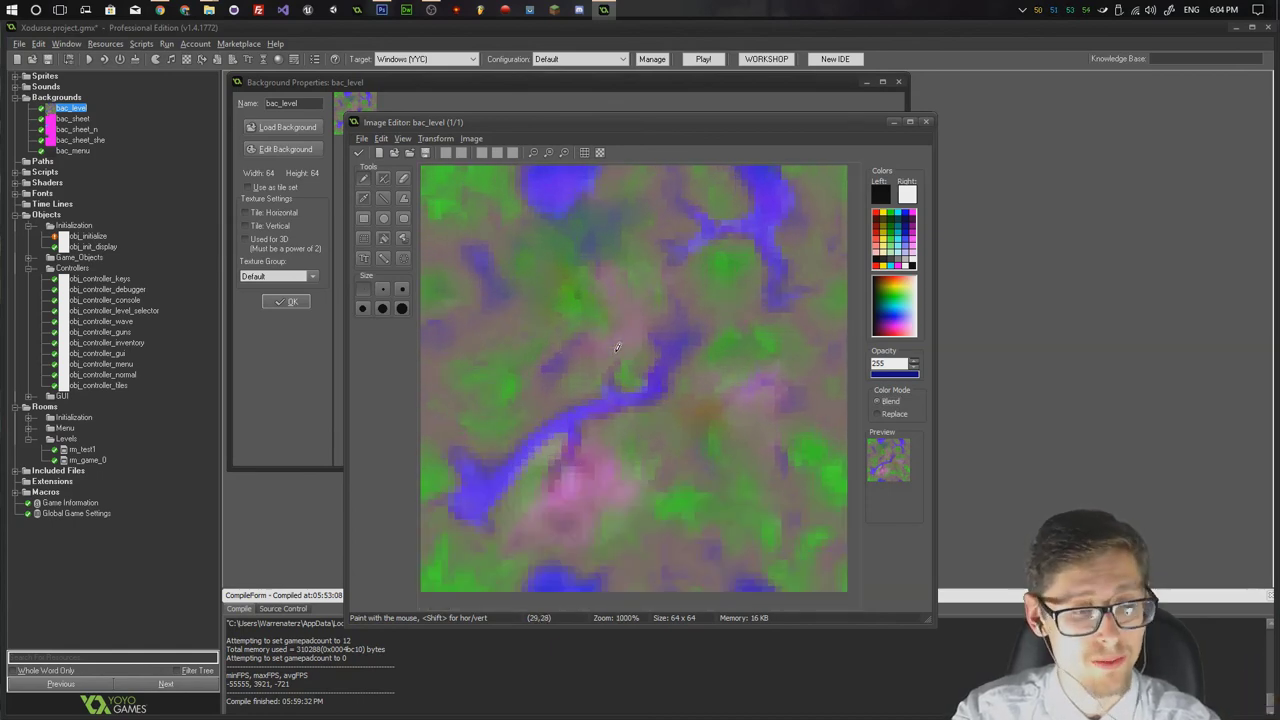
key(XF86Calculator)
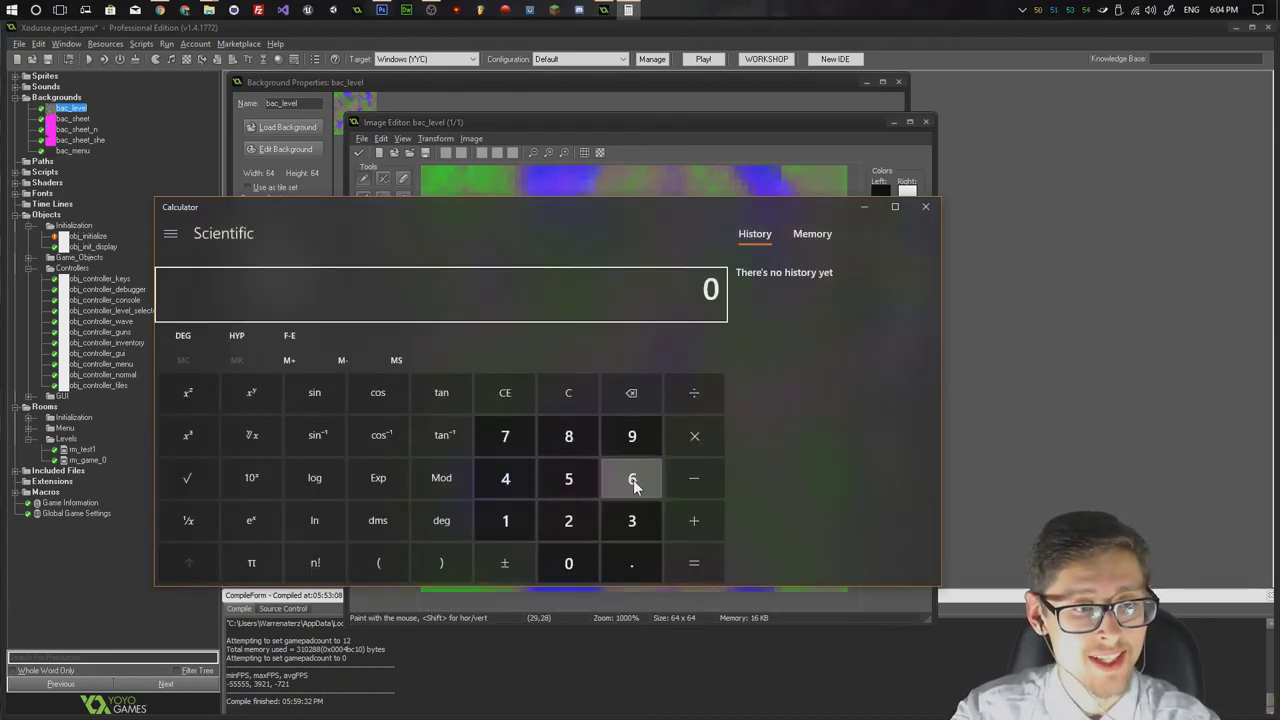
Calculate 64 × 32 = 2,048 in Windows Calculator.
click(633, 478)
click(505, 478)
click(694, 436)
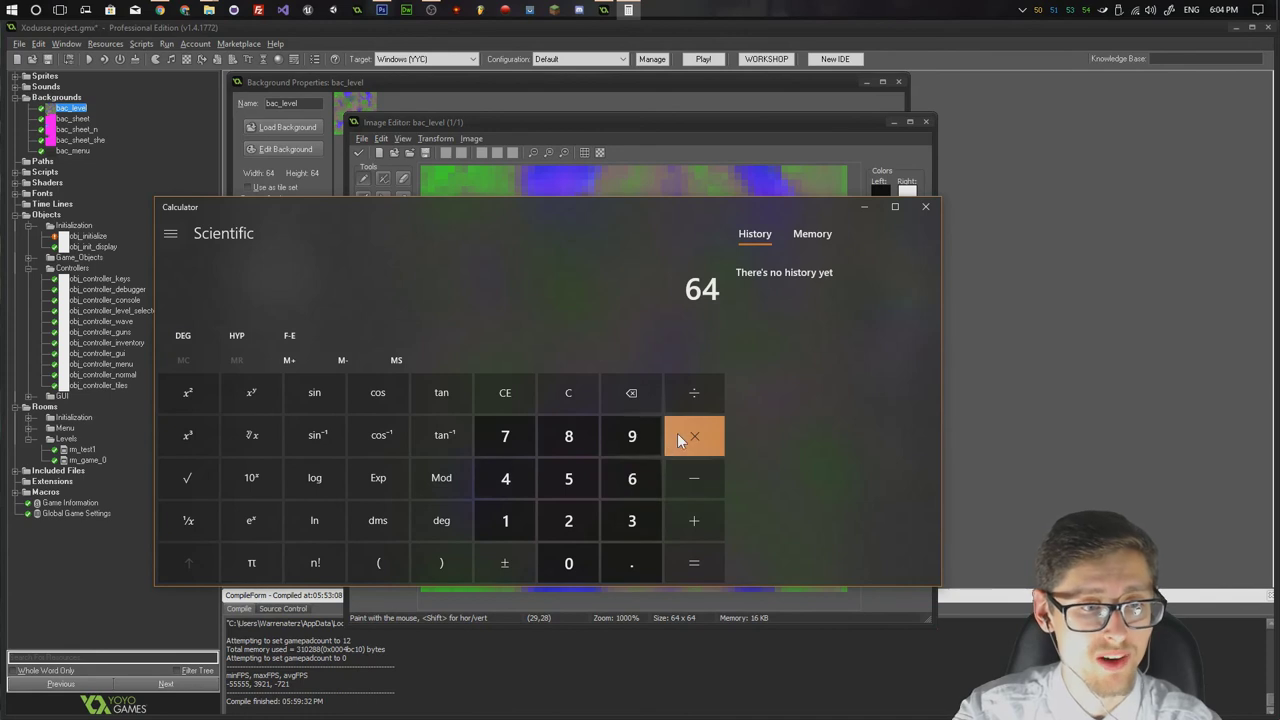
click(630, 520)
click(568, 520)
click(694, 563)
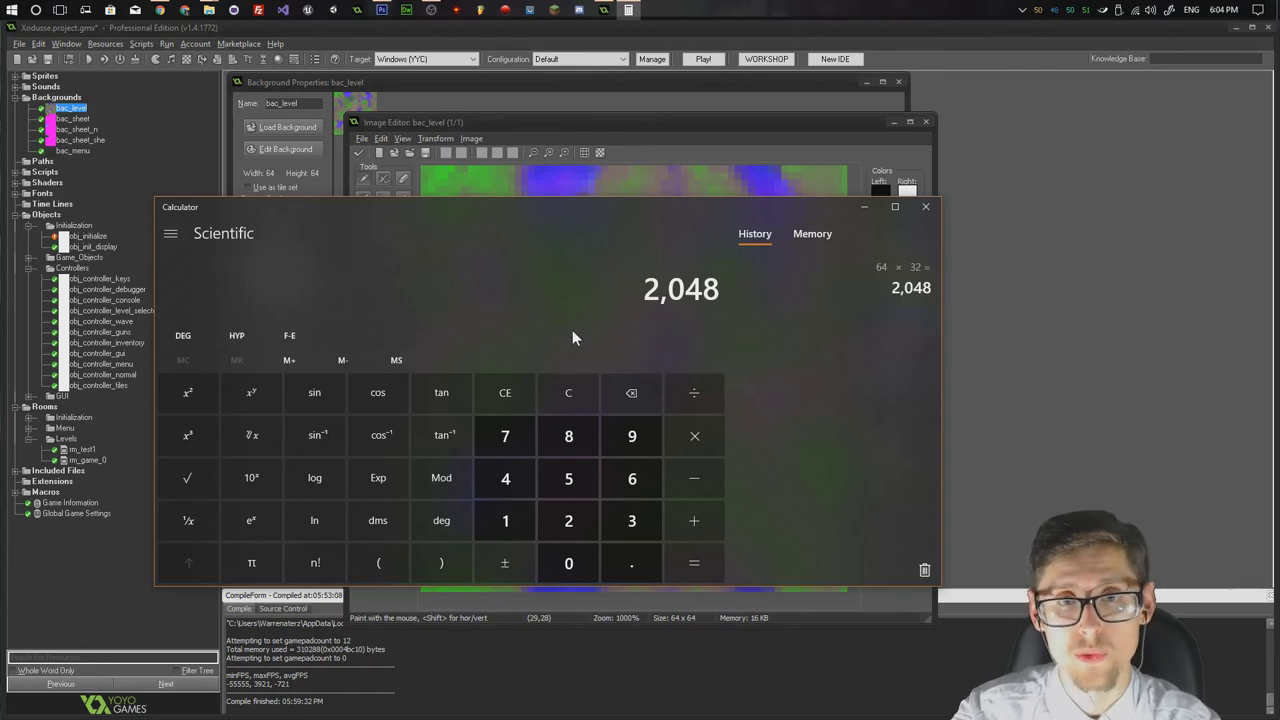
Close Calculator and the bac_level Image Editor, returning to bac_level's properties.
drag(592, 218, 825, 233)
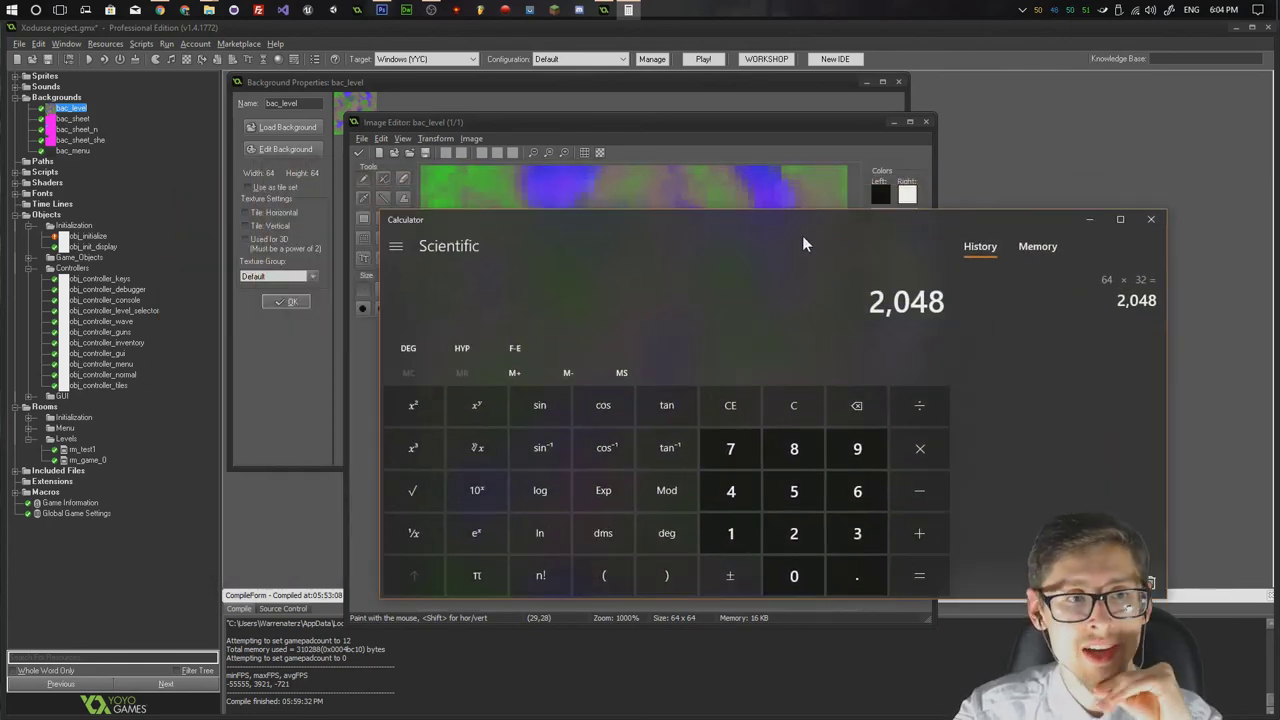
click(1150, 222)
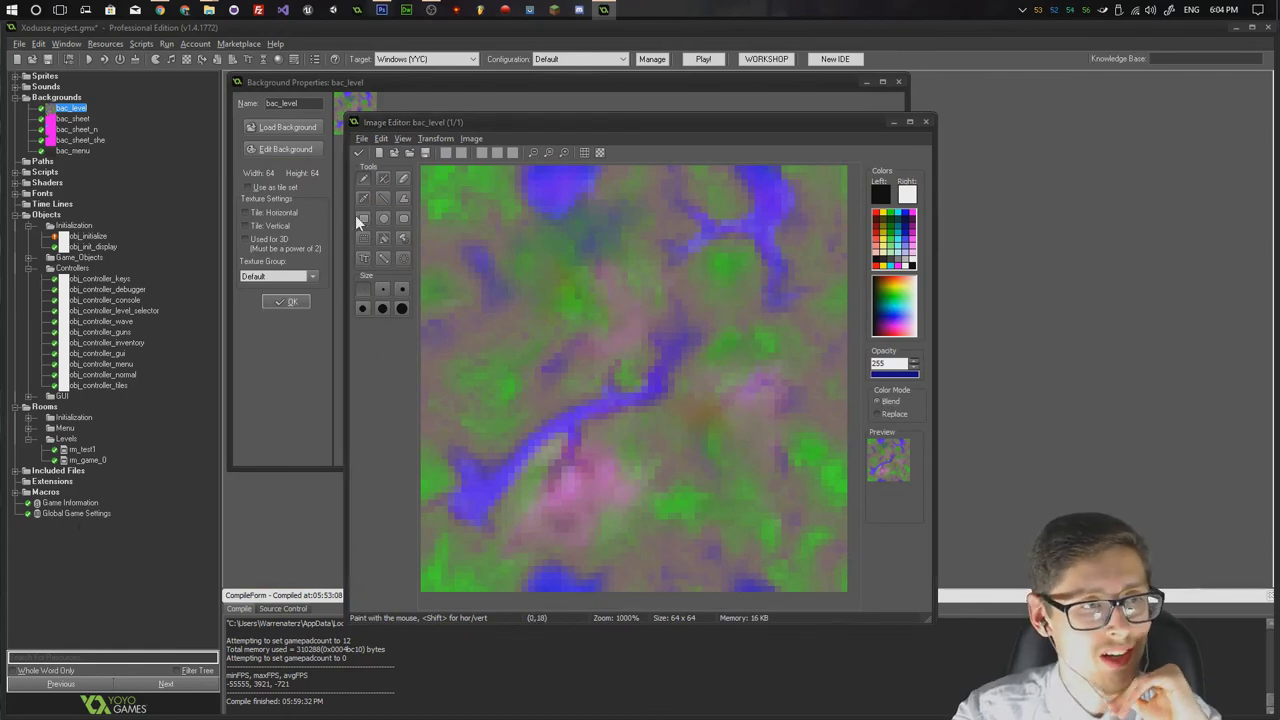
click(358, 154)
Preview the Windows build's 2048x2048 texture page from the Global Game Settings graphics options.
double_click(76, 513)
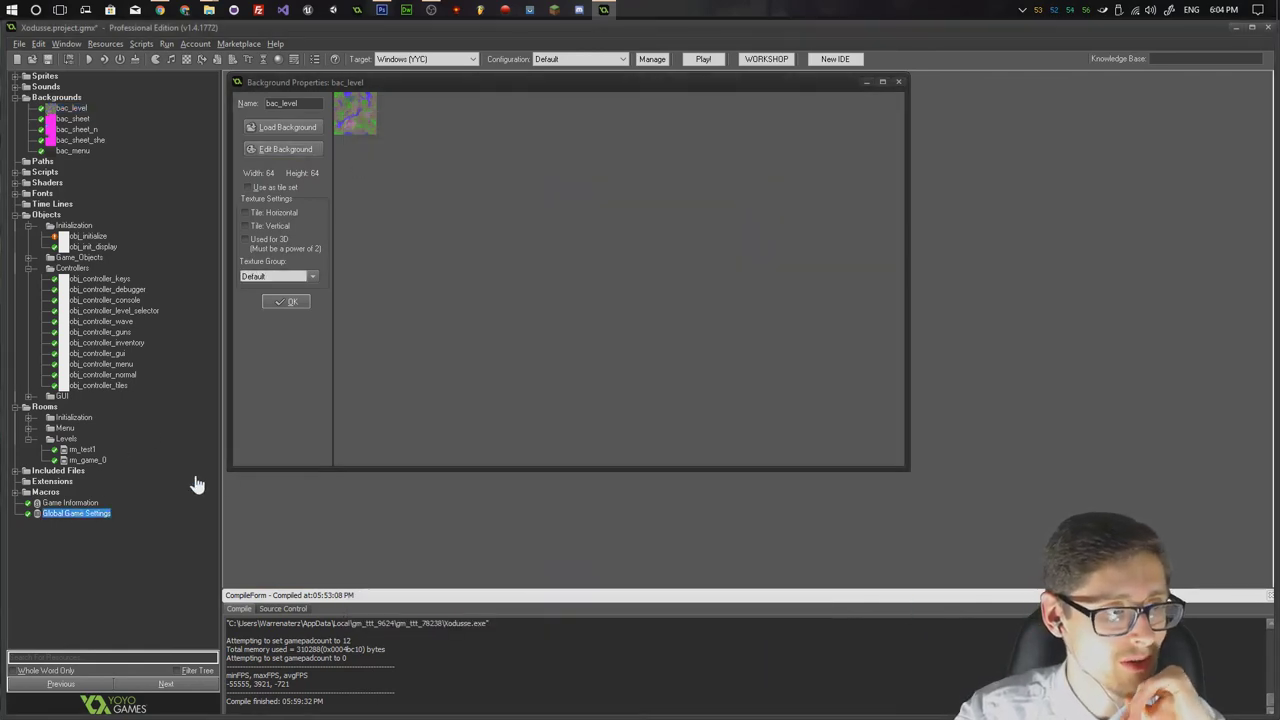
click(624, 228)
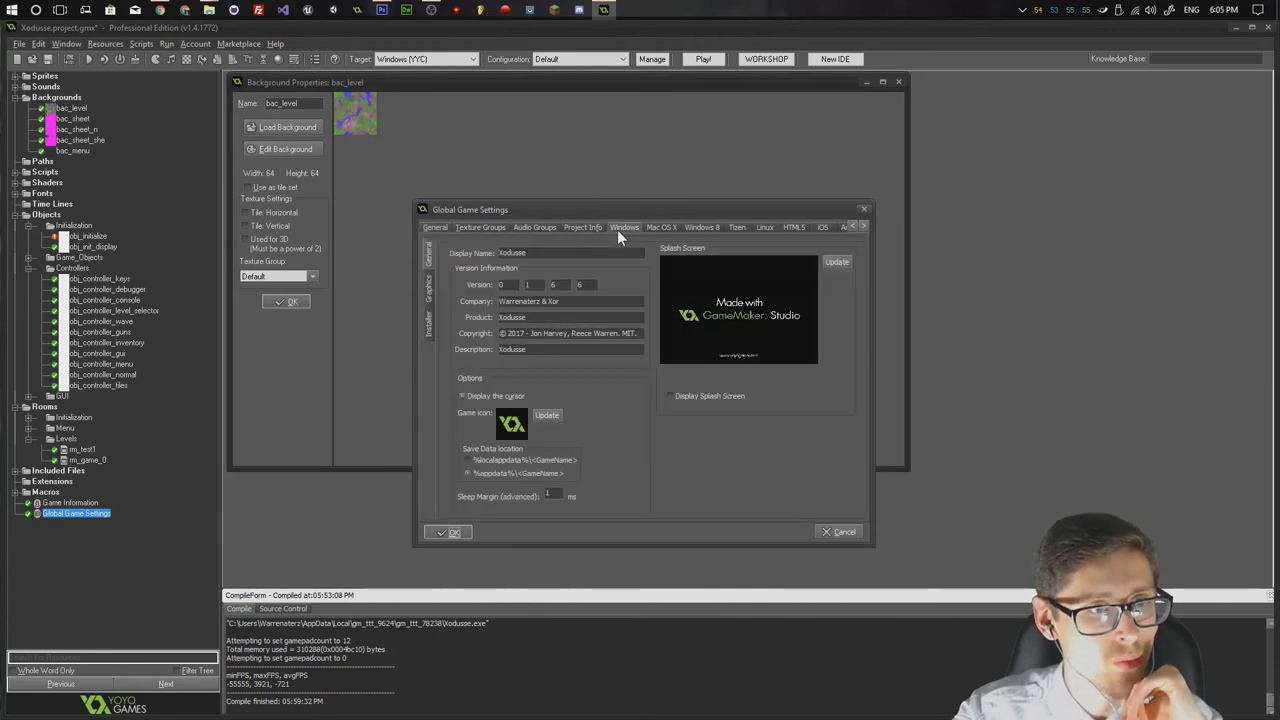
click(429, 289)
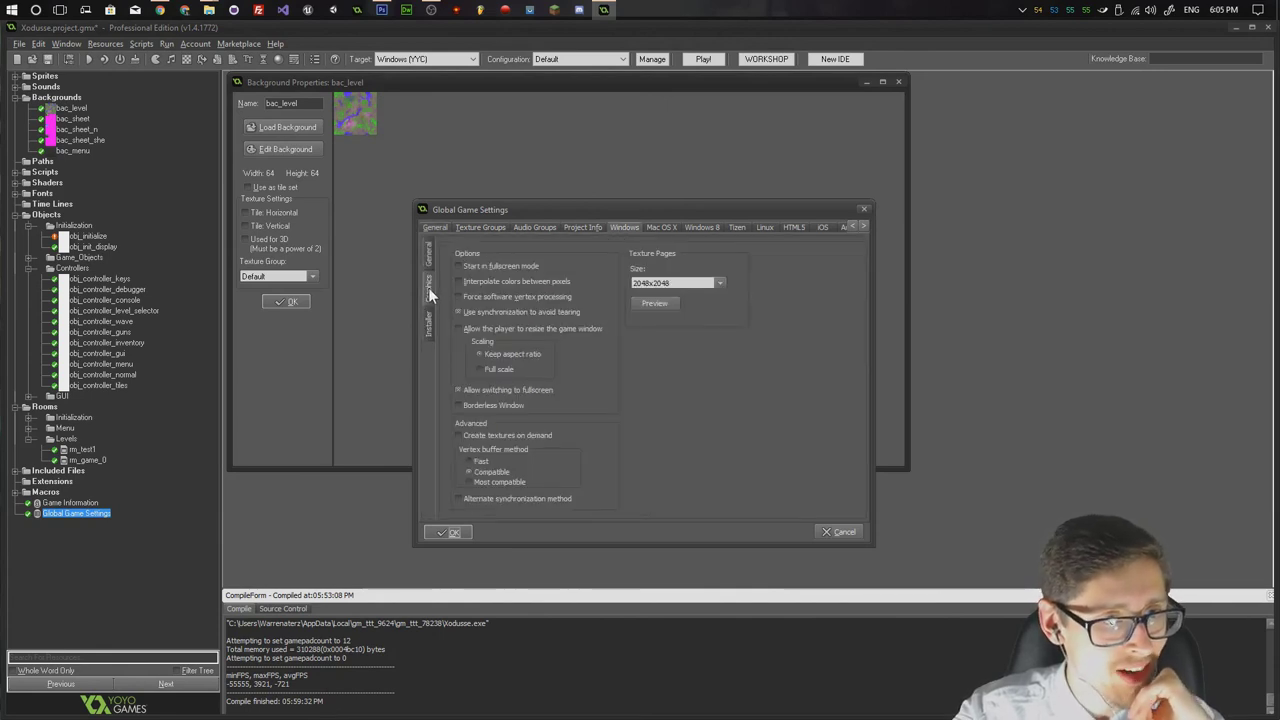
click(655, 302)
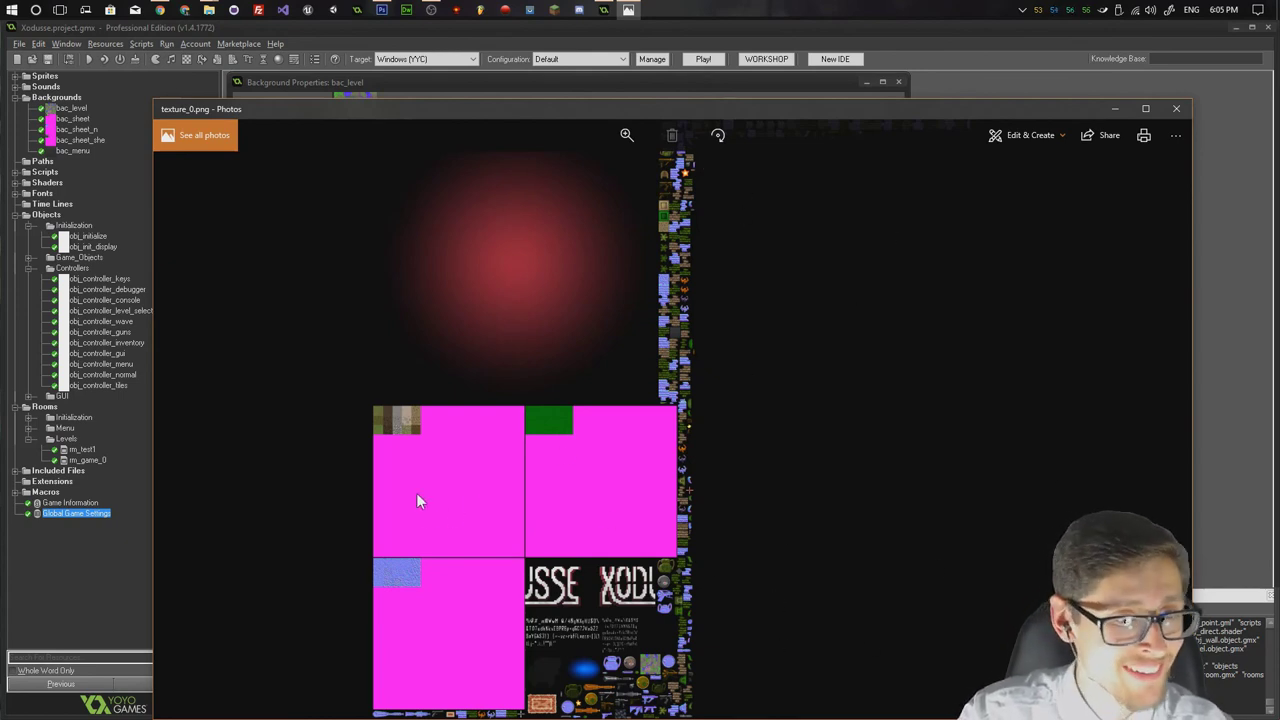
Zoom into texture_0.png, pan across the tile rows and magenta block, then close Photos.
scroll(423, 303, up, 1)
scroll(420, 297, up, 1)
scroll(420, 296, up, 1)
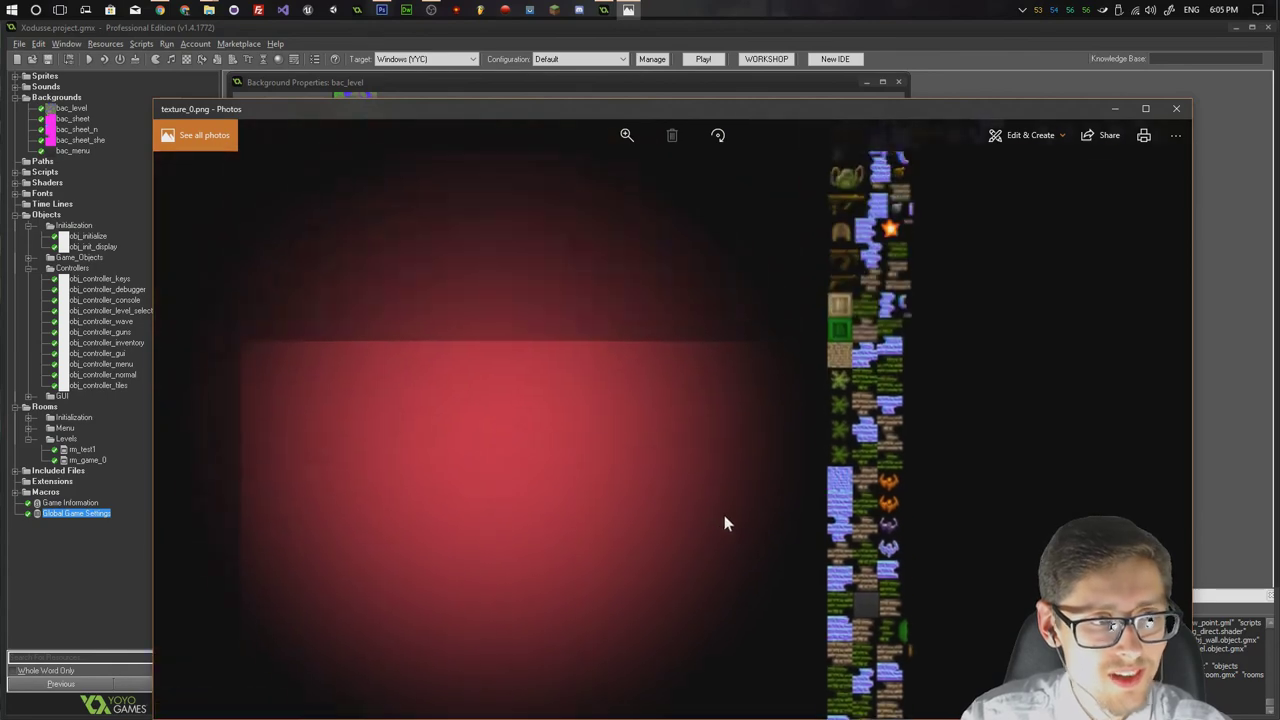
scroll(422, 312, down, 2)
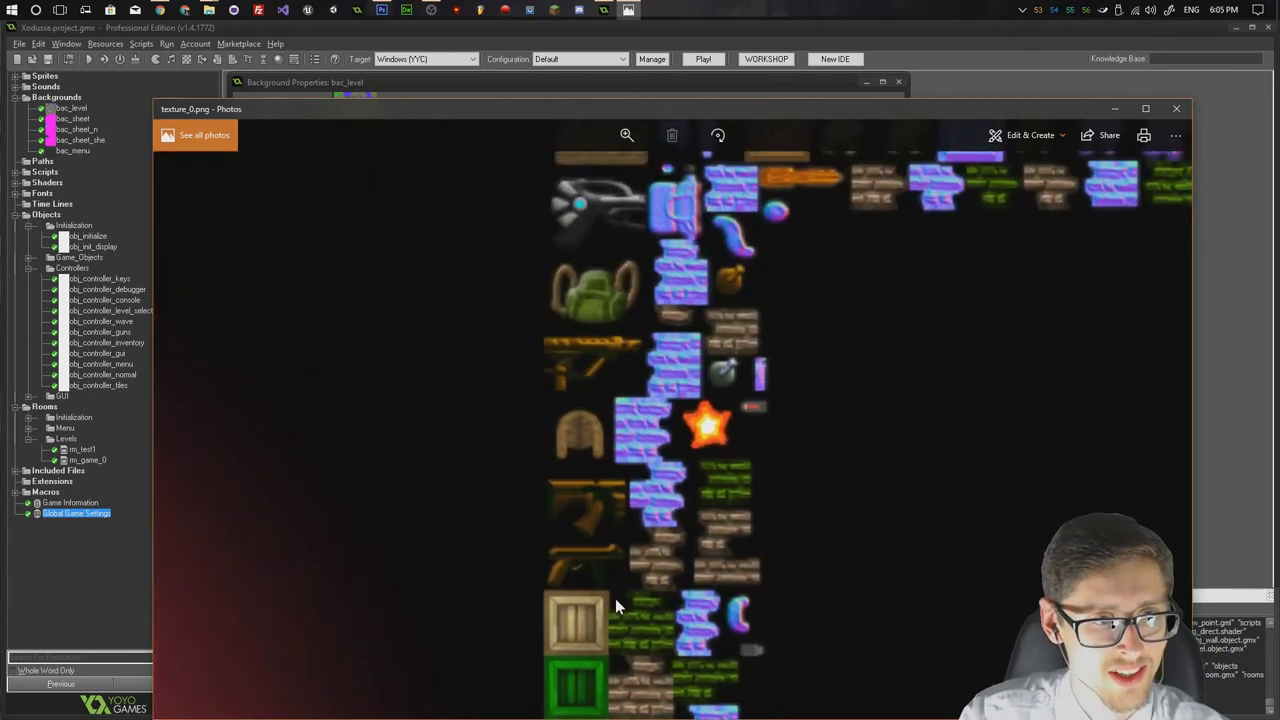
drag(625, 450, 493, 554)
drag(605, 299, 458, 313)
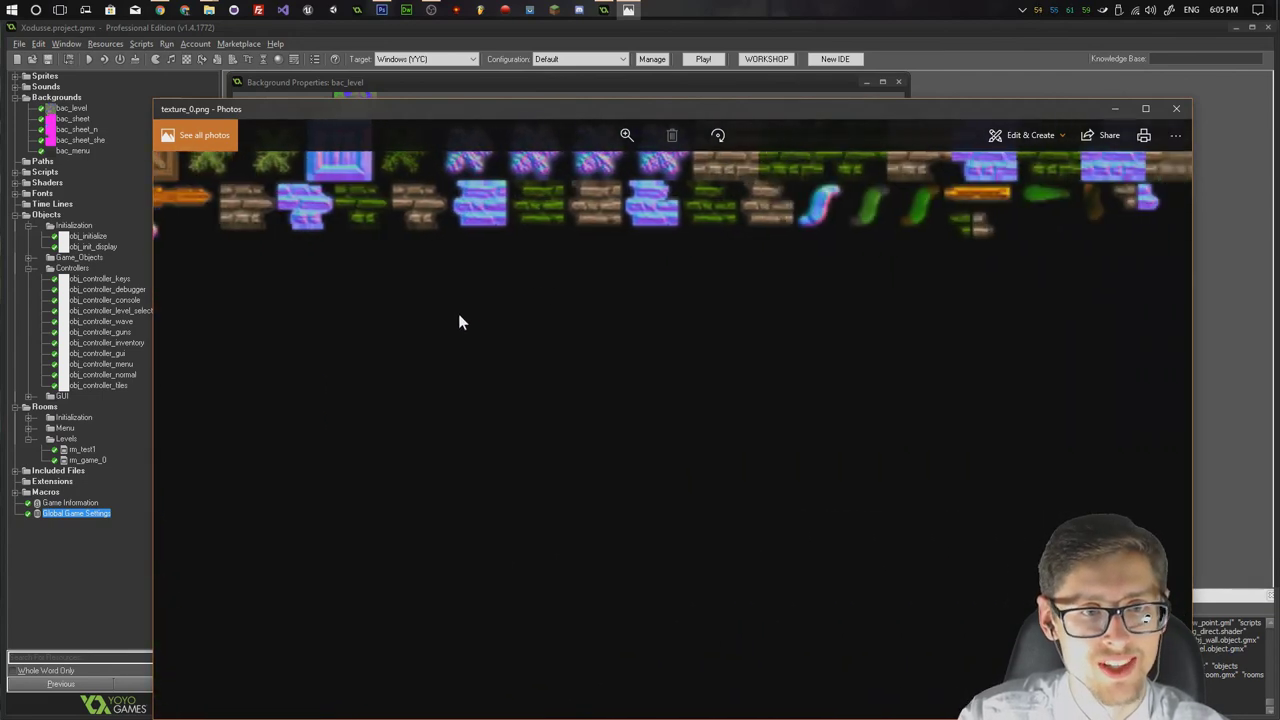
mouse_move(866, 243)
mouse_down()
mouse_move(620, 126)
mouse_move(529, 440)
mouse_move(640, 340)
mouse_move(640, 392)
mouse_up()
ctrl+scroll(640, 392, down, 2)
ctrl+scroll(680, 480, down, 2)
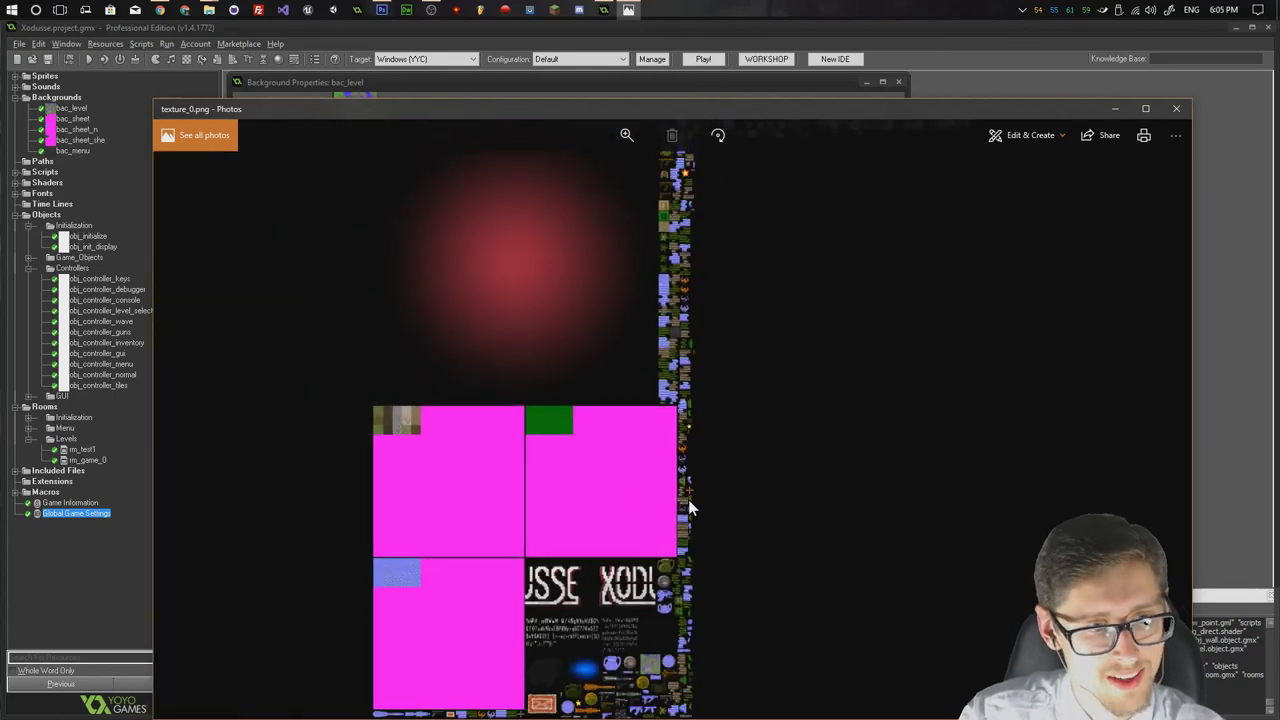
click(1176, 108)
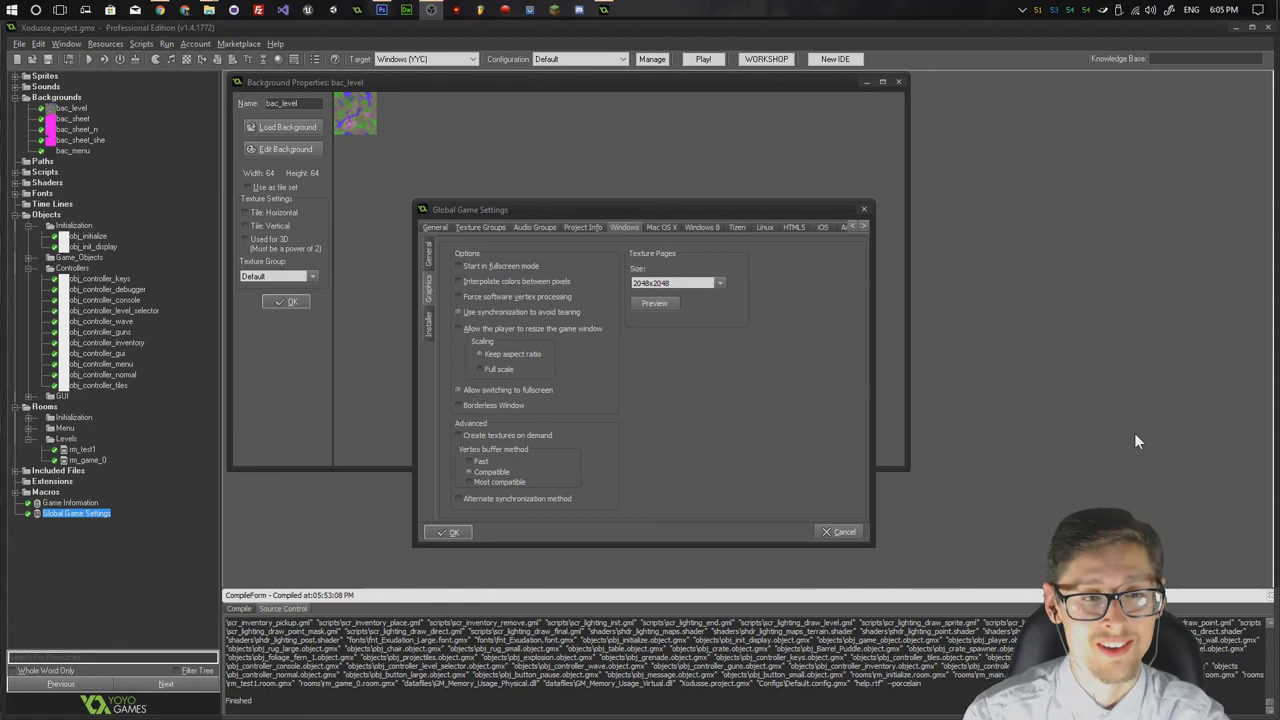
Accept Global Game Settings with OK and close bac_level's properties, discarding its unsaved changes.
click(449, 532)
click(898, 81)
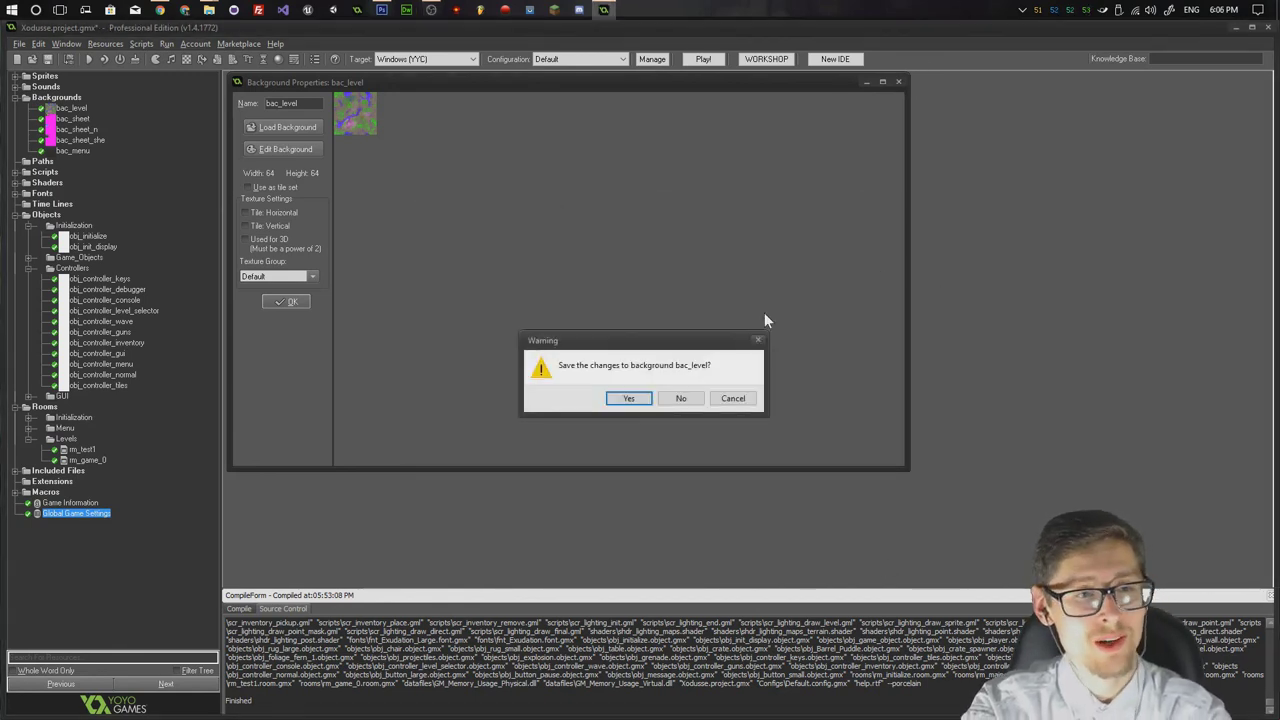
click(671, 398)
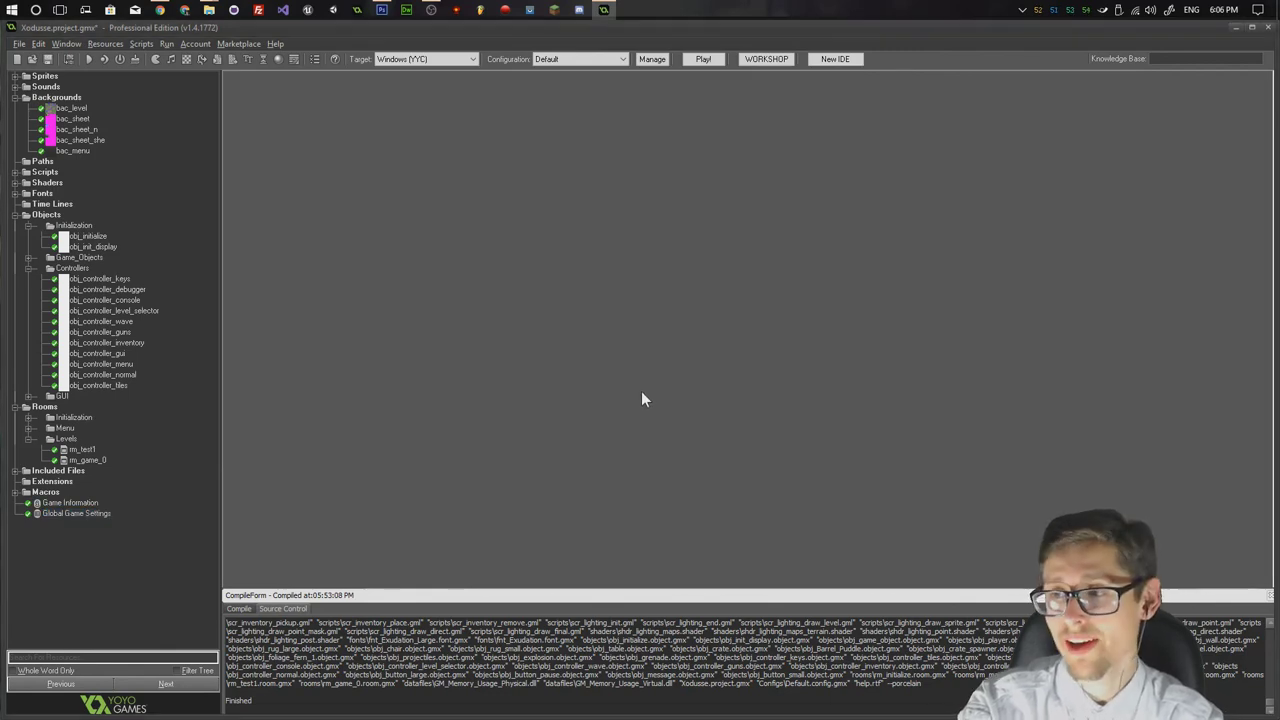